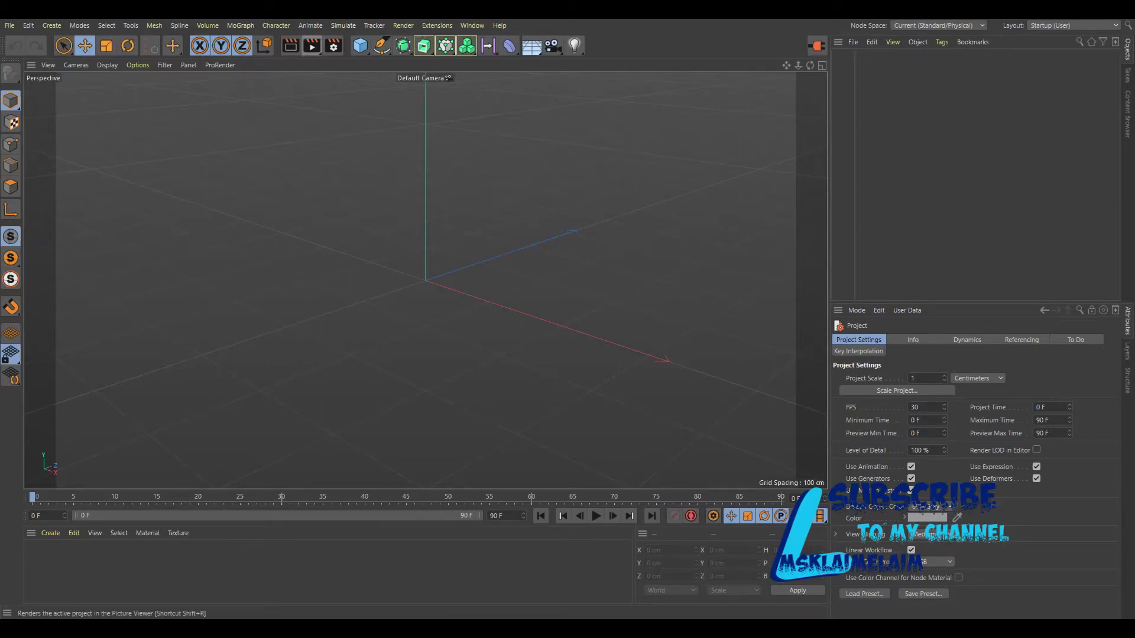
# Step: Add a cube with 7, 2 and 17 segments along X, Y and Z
pyautogui.click(359, 45)
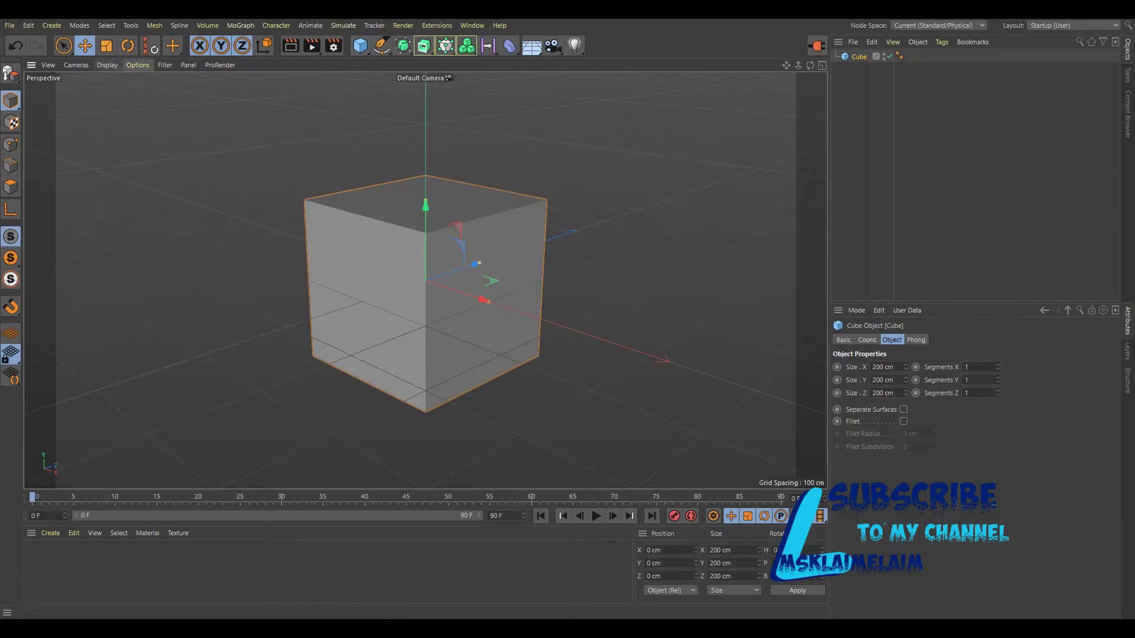
pyautogui.click(107, 65)
pyautogui.click(130, 110)
pyautogui.write('2')
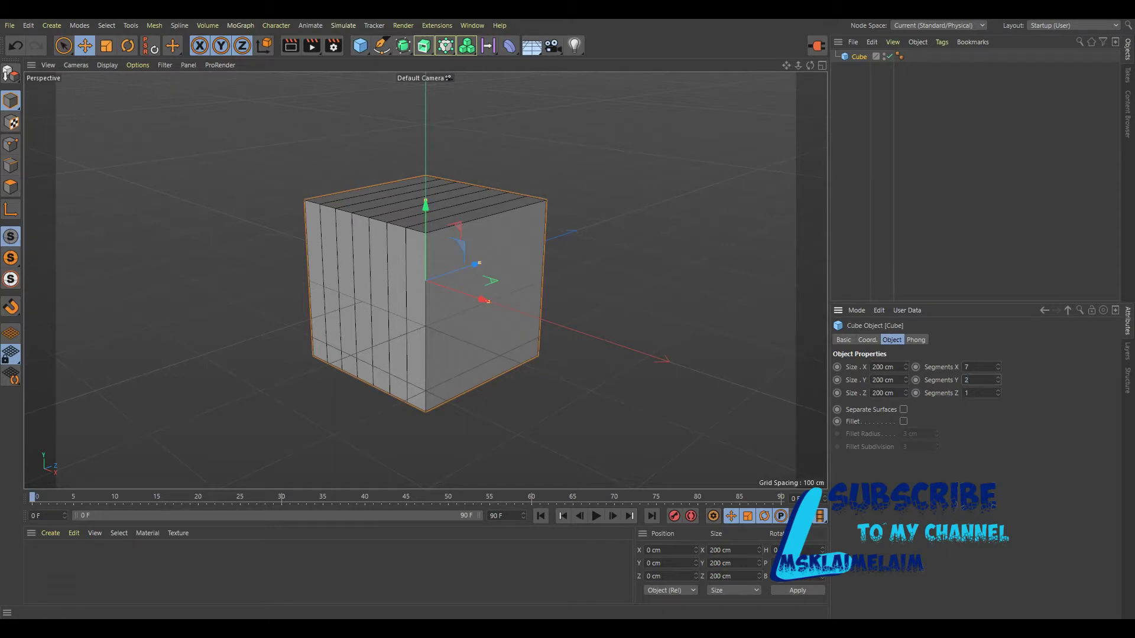
pyautogui.press('Tab')
pyautogui.press('Return')
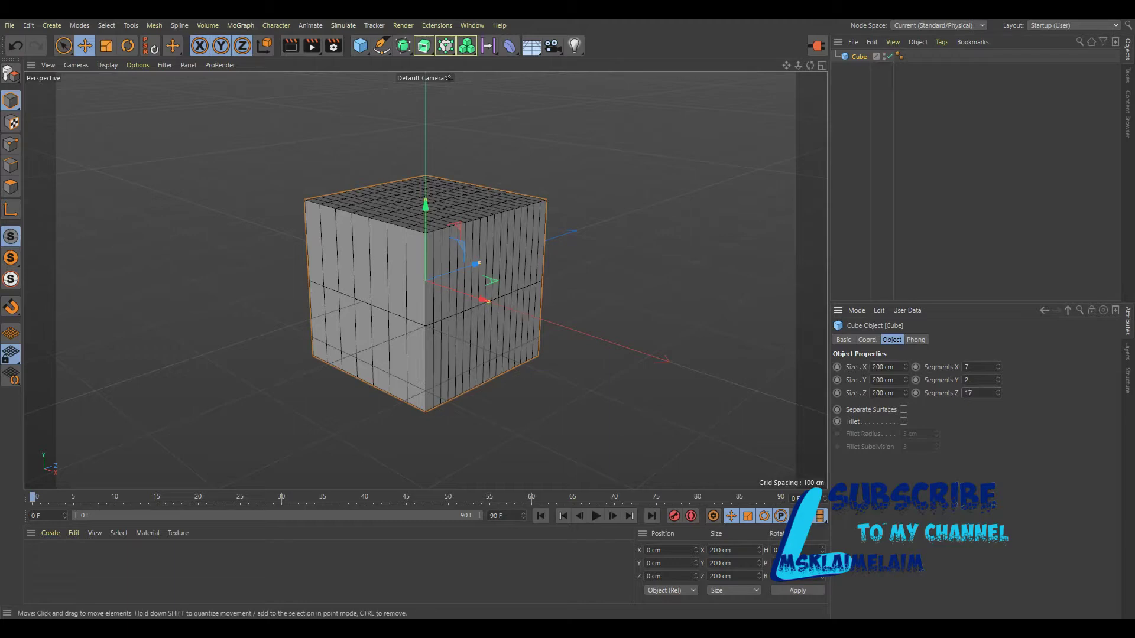
# Step: Scale the cube into a 200 × 34.756 × 625.048 cm slab and make it editable
pyautogui.moveTo(426, 203); pyautogui.dragTo(426, 268)
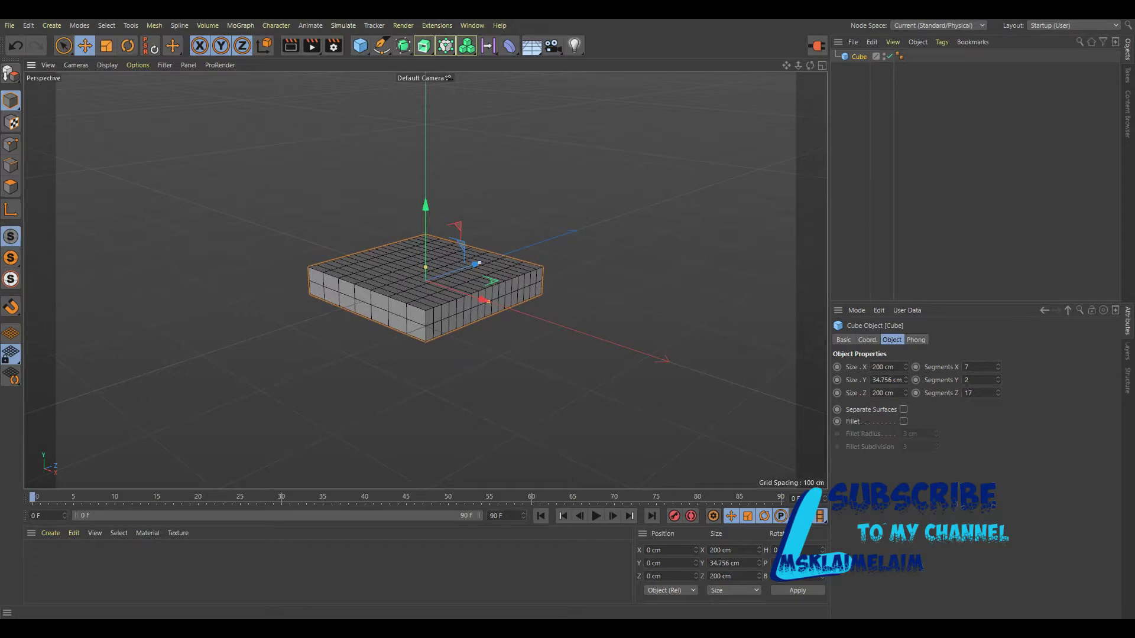
pyautogui.moveTo(479, 262); pyautogui.dragTo(573, 231)
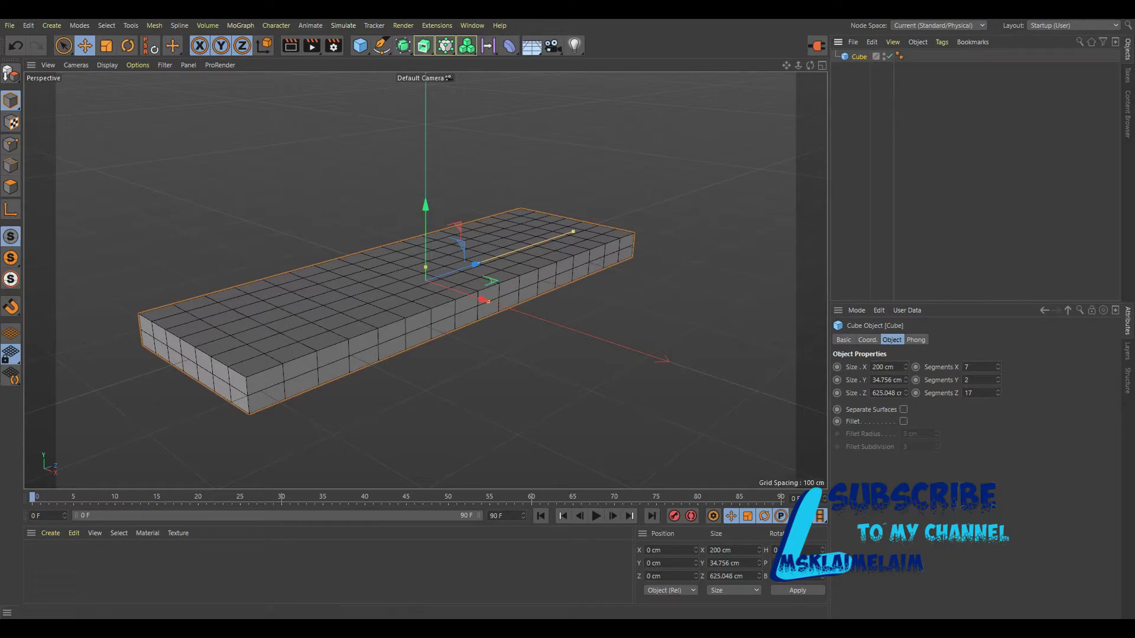
pyautogui.click(10, 73)
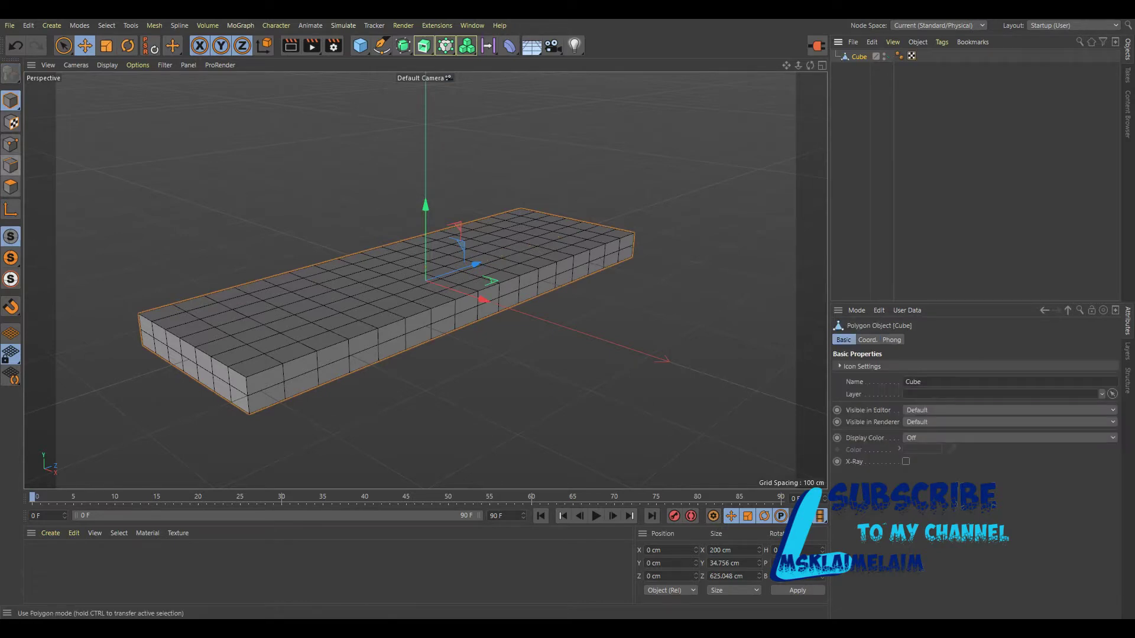
# Step: Select two underside polygons at the slab's ends and inset them by 5 cm
pyautogui.click(11, 187)
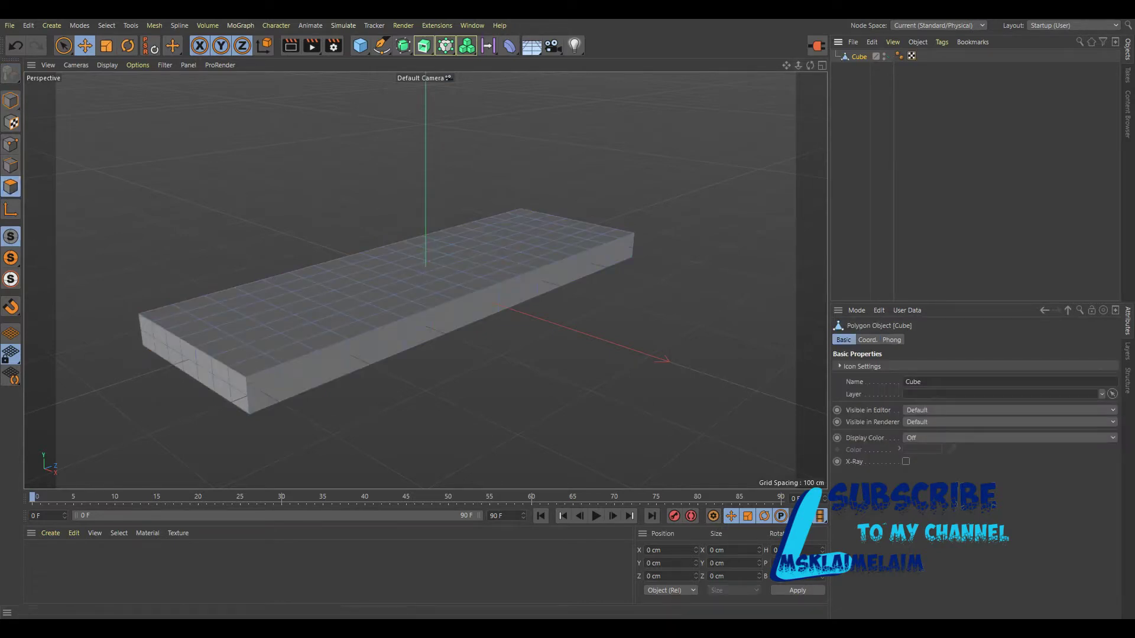
pyautogui.moveTo(810, 65); pyautogui.dragTo(425, 280)
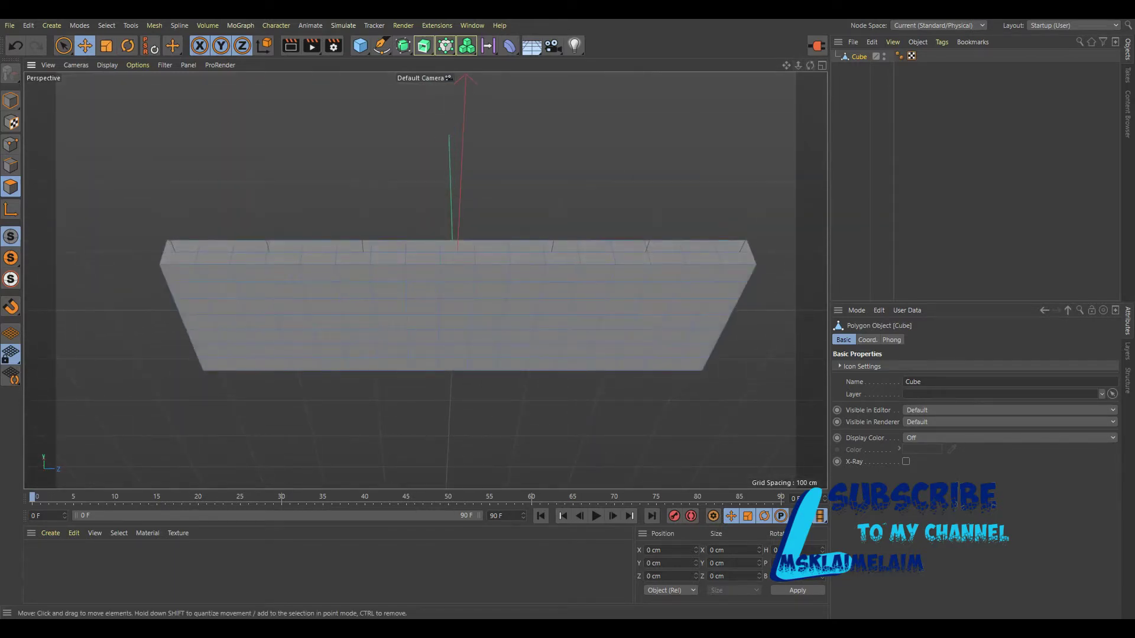
pyautogui.click(63, 46)
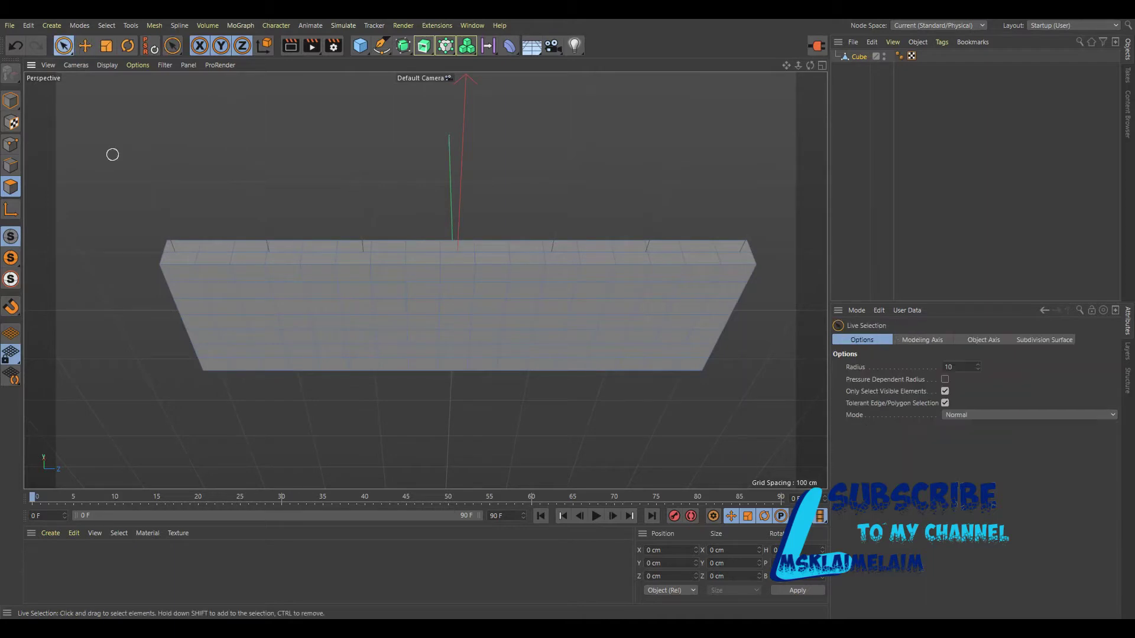
pyautogui.click(236, 351)
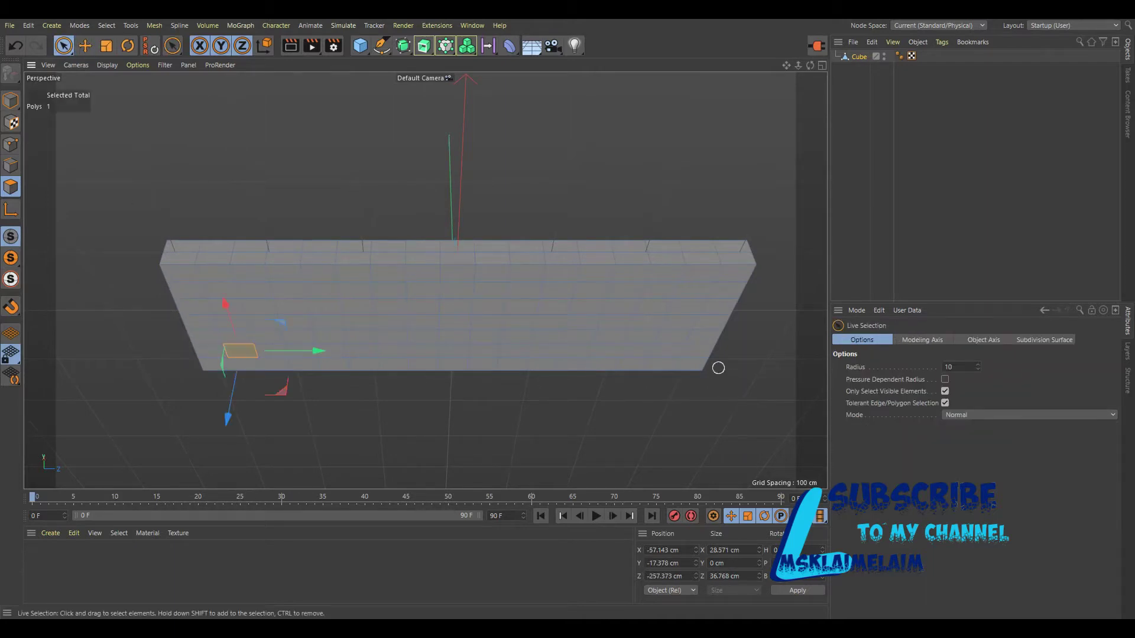
pyautogui.keyDown('shift'); pyautogui.click(666, 350); pyautogui.keyUp('shift')
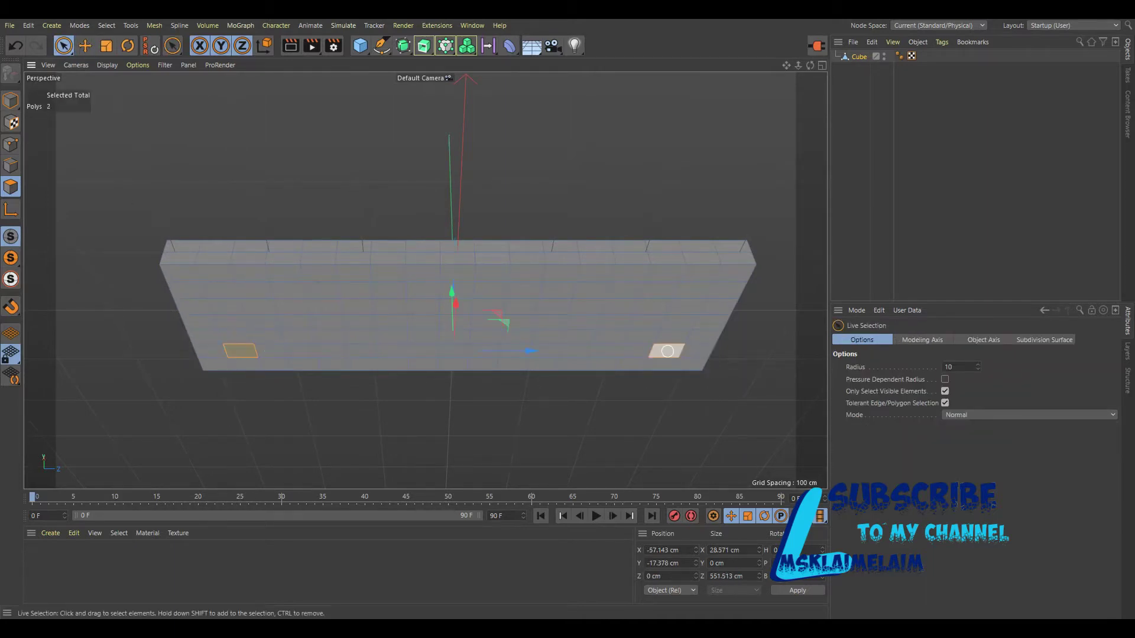
pyautogui.rightClick(666, 351)
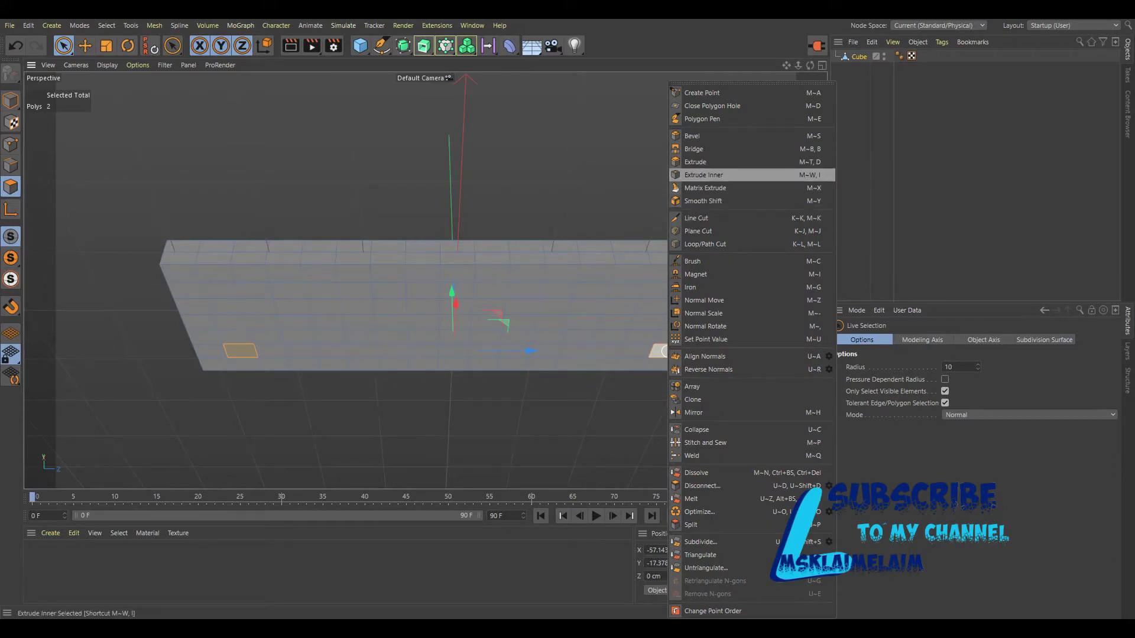
pyautogui.click(697, 175)
pyautogui.click(861, 443)
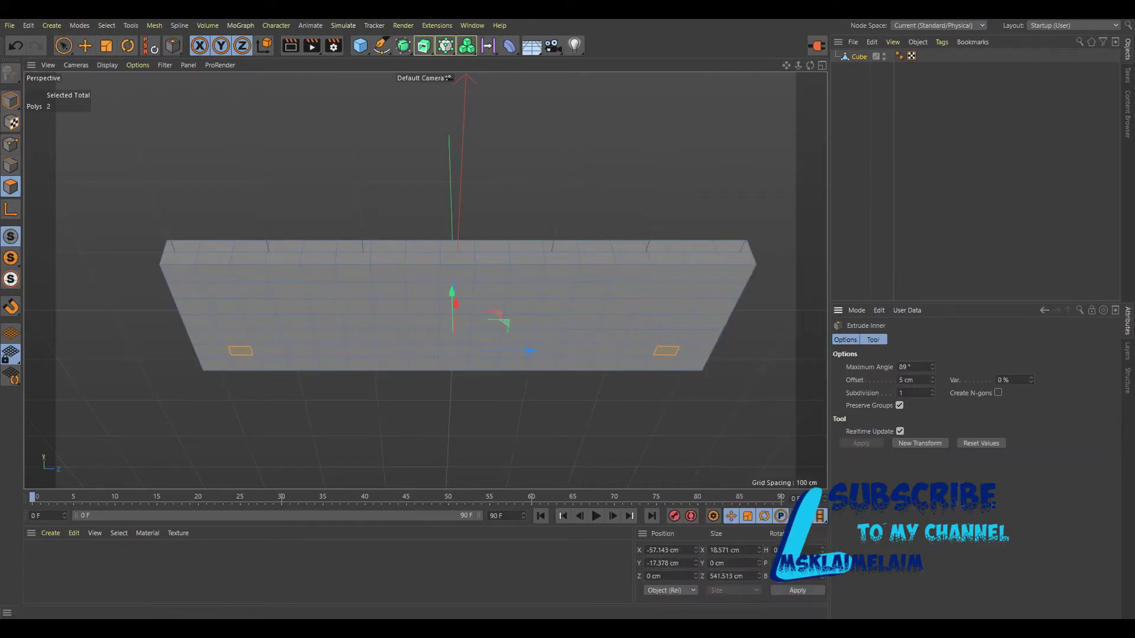
# Step: Extrude the inset polygons 30 cm and pull them further down into legs
pyautogui.rightClick(669, 351)
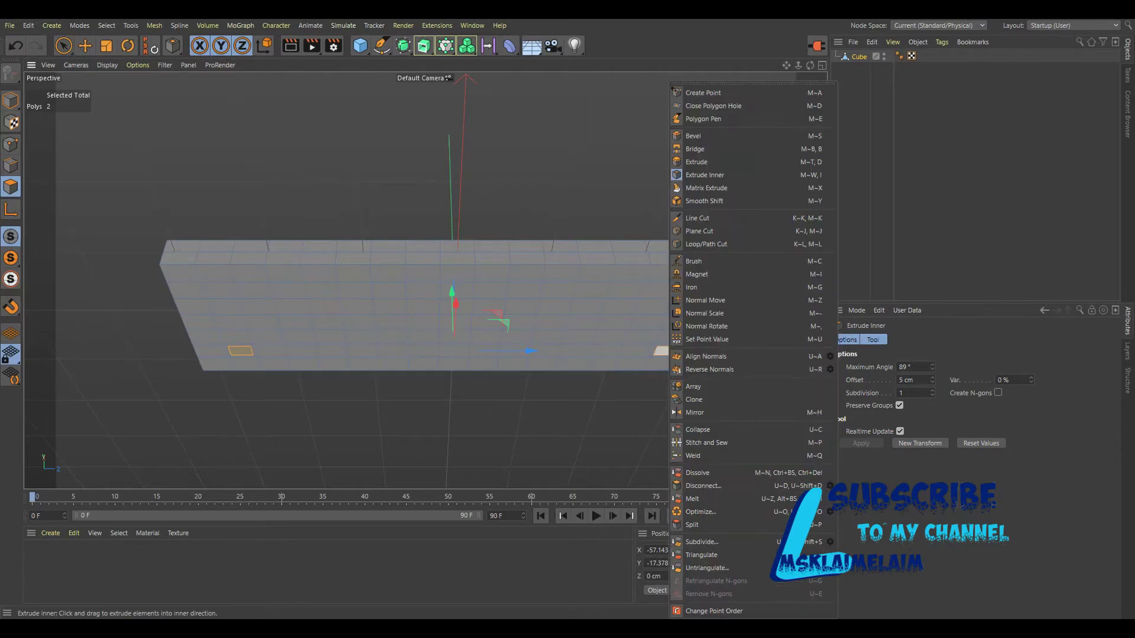
pyautogui.click(697, 161)
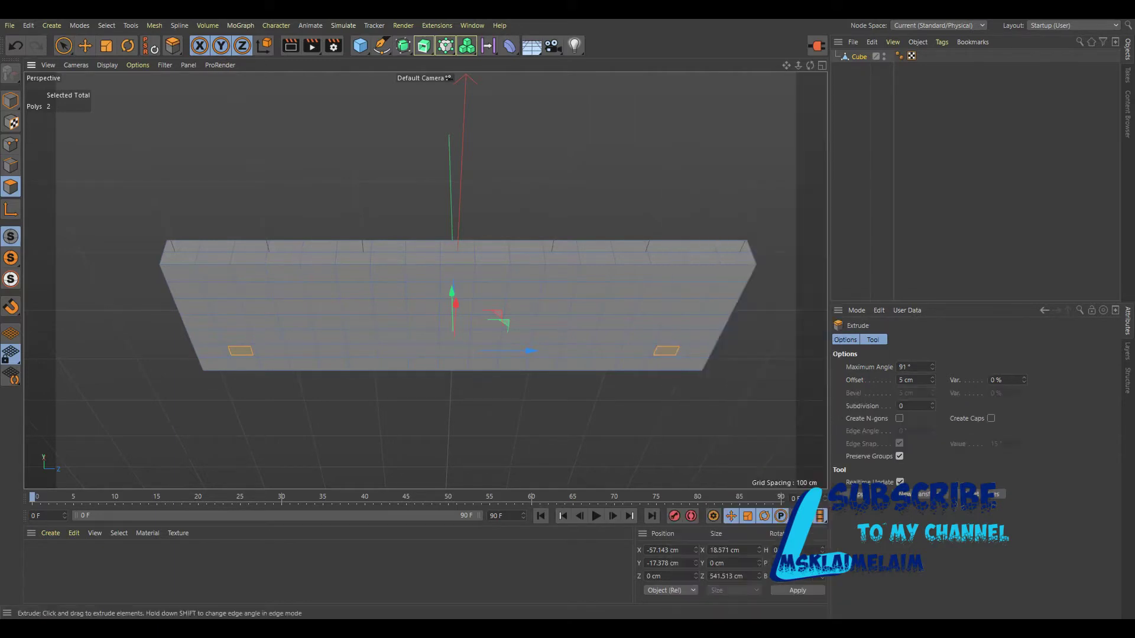
pyautogui.write('30')
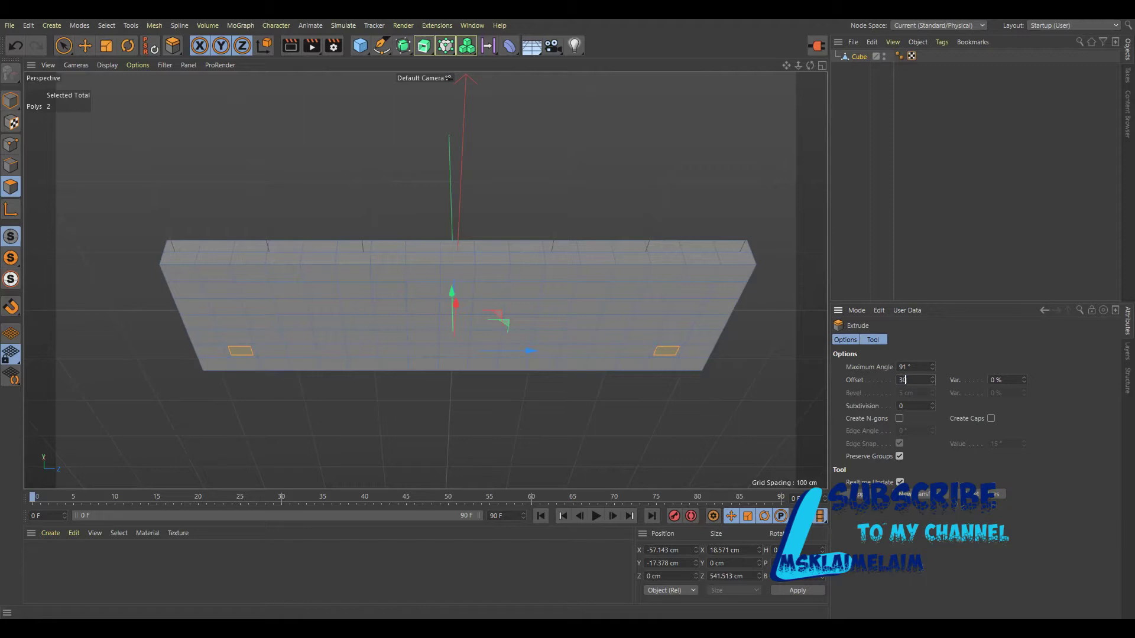
pyautogui.press('Return')
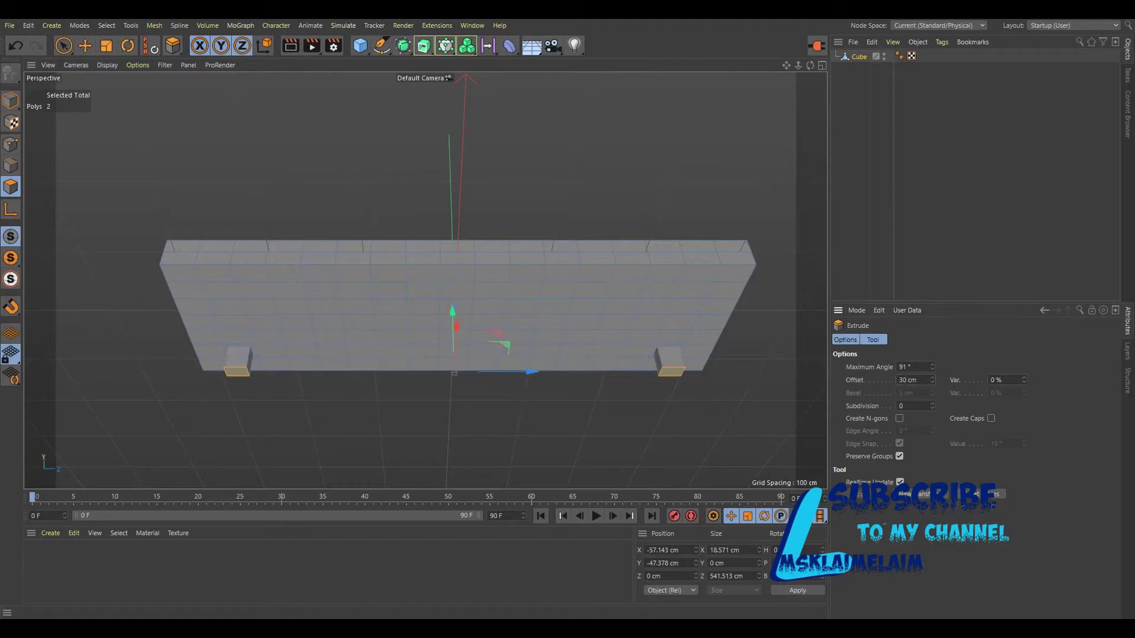
pyautogui.moveTo(810, 65)
pyautogui.mouseDown()
pyautogui.moveTo(425, 280)
pyautogui.moveTo(440, 409)
pyautogui.mouseUp()
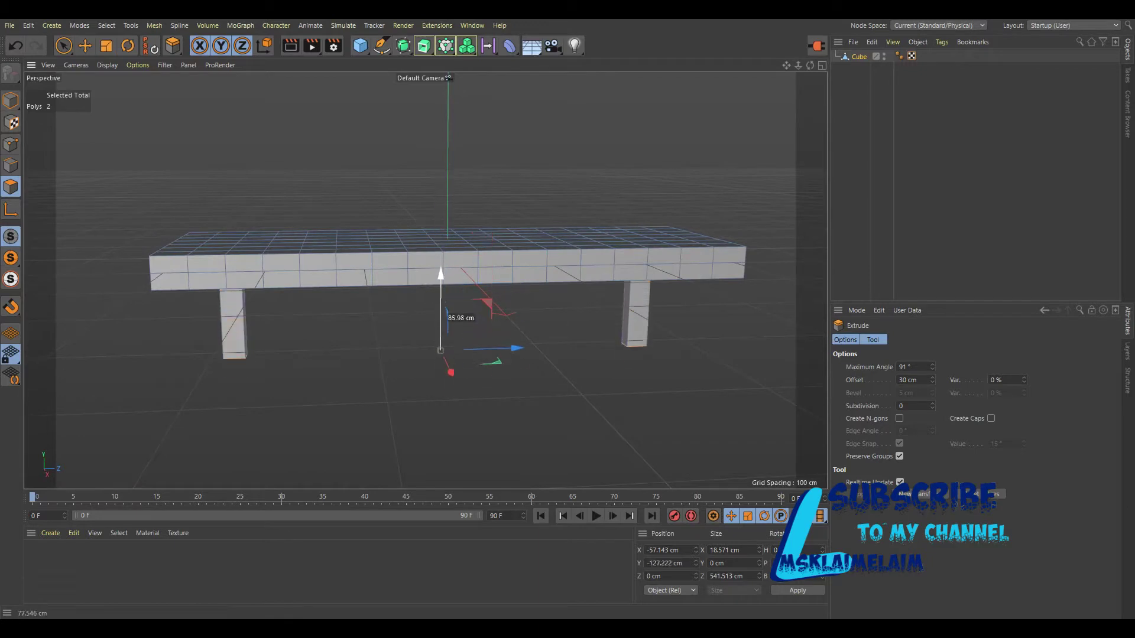
pyautogui.moveTo(440, 409); pyautogui.dragTo(441, 409)
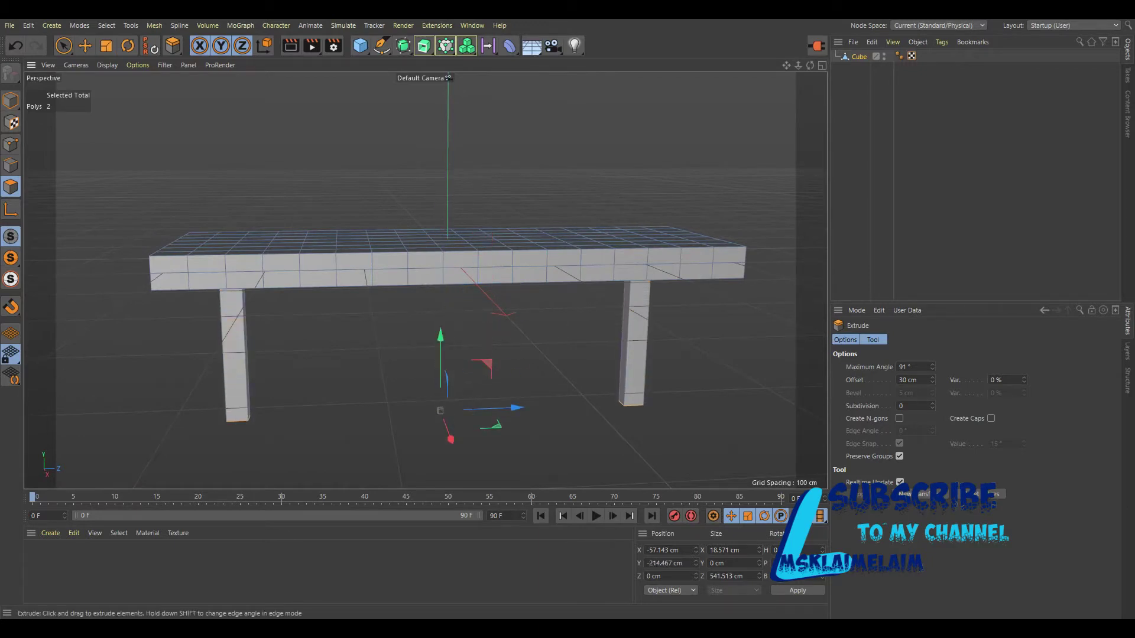
pyautogui.moveTo(810, 65); pyautogui.dragTo(811, 36)
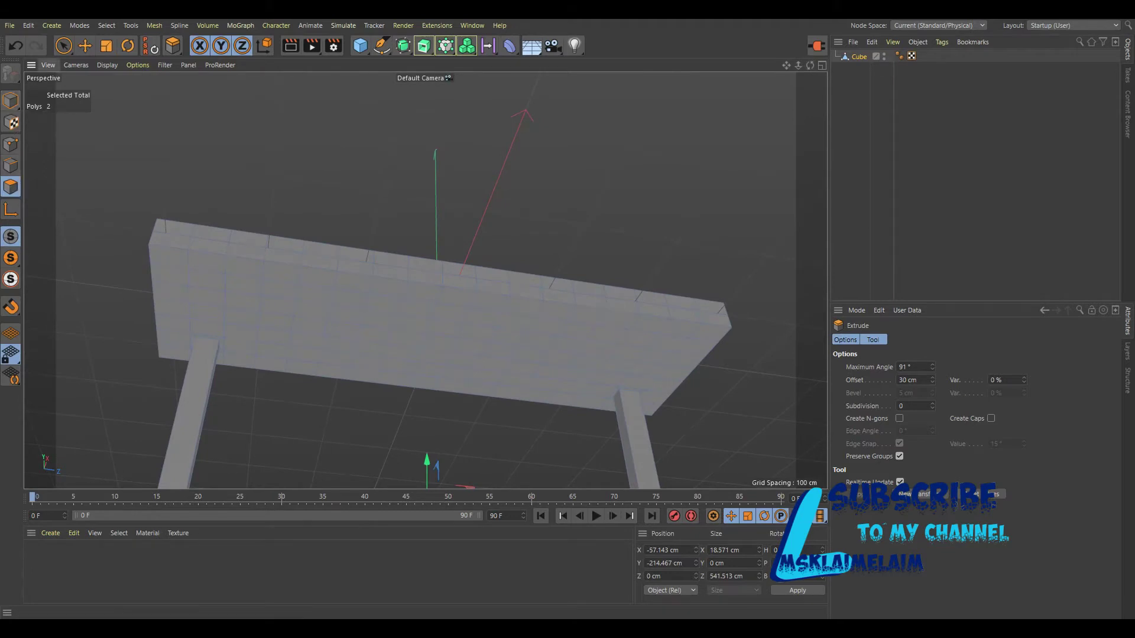
# Step: Select two more underside polygons at the seat's ends and inset them by 5 cm
pyautogui.click(63, 47)
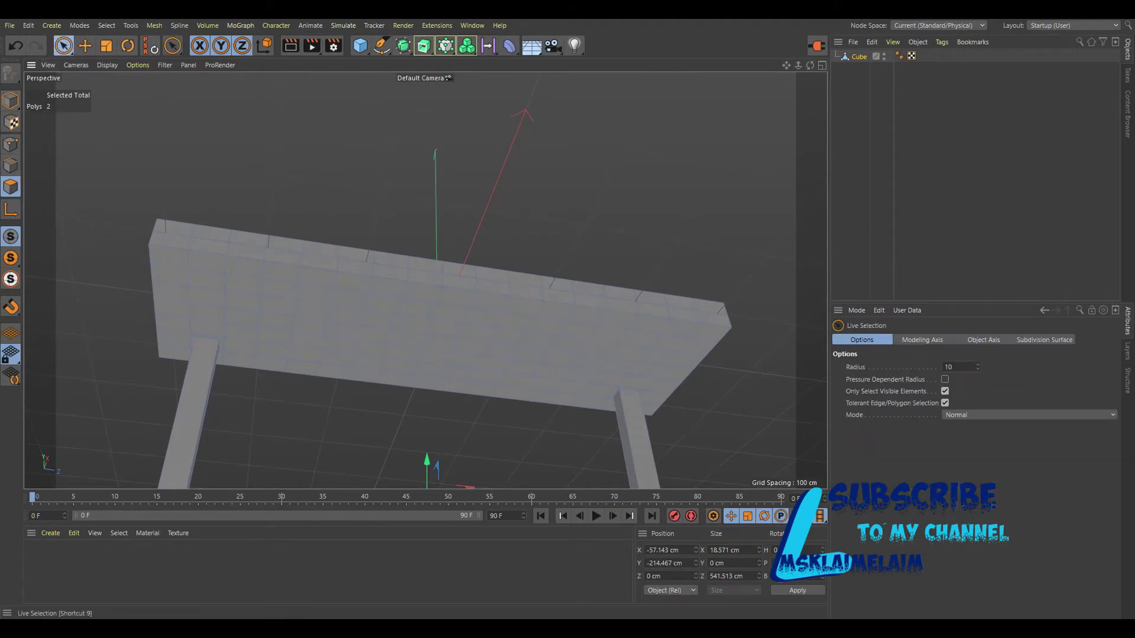
pyautogui.click(207, 280)
pyautogui.keyDown('shift'); pyautogui.click(669, 344); pyautogui.keyUp('shift')
pyautogui.rightClick(670, 344)
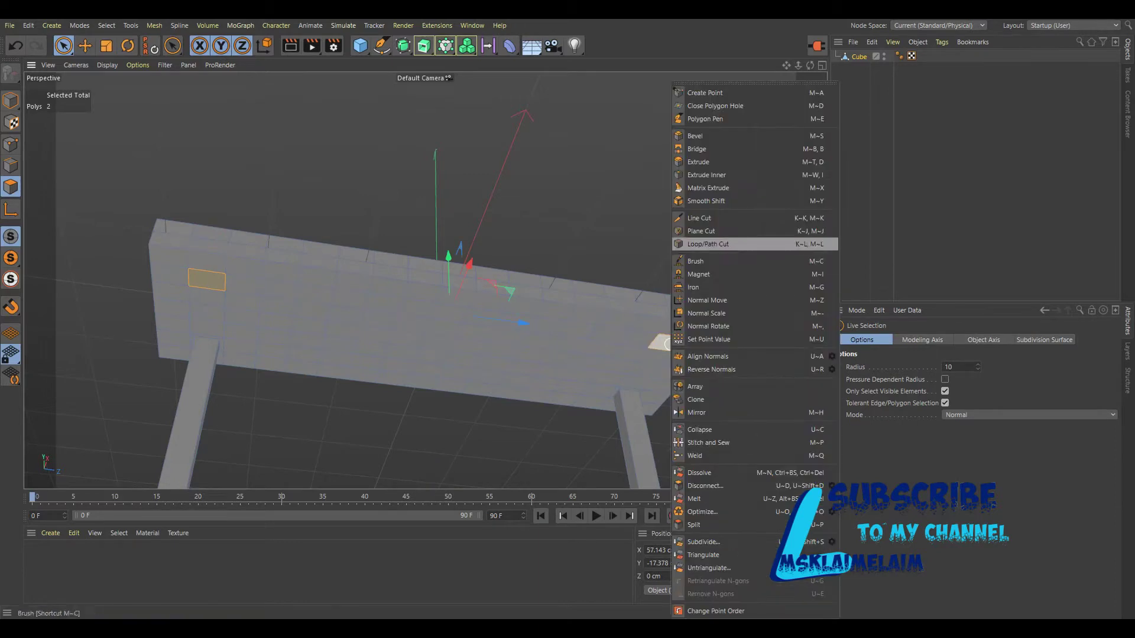
pyautogui.click(706, 175)
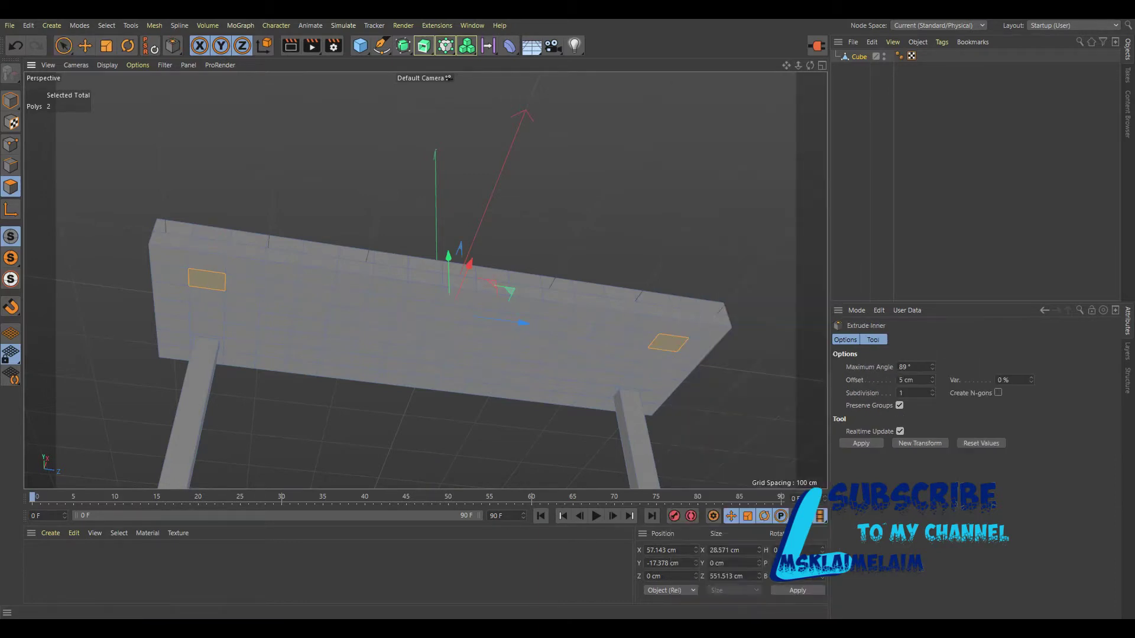
pyautogui.click(861, 443)
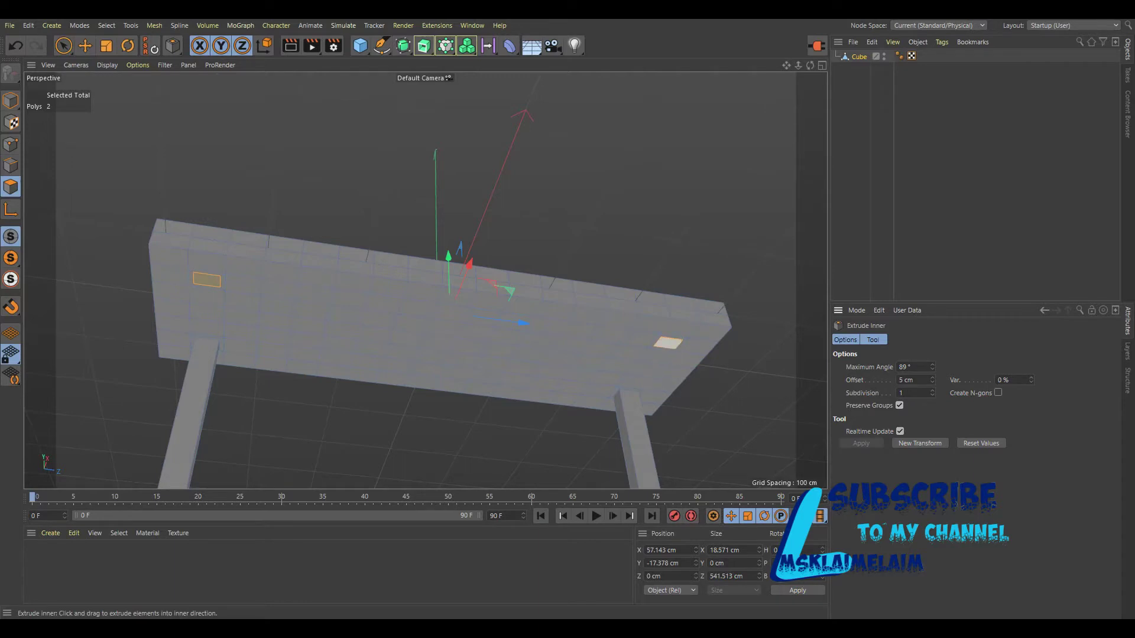
# Step: Extrude those polygons 30 cm down, then lengthen and splay them outward into legs
pyautogui.scroll(2, 668, 342)
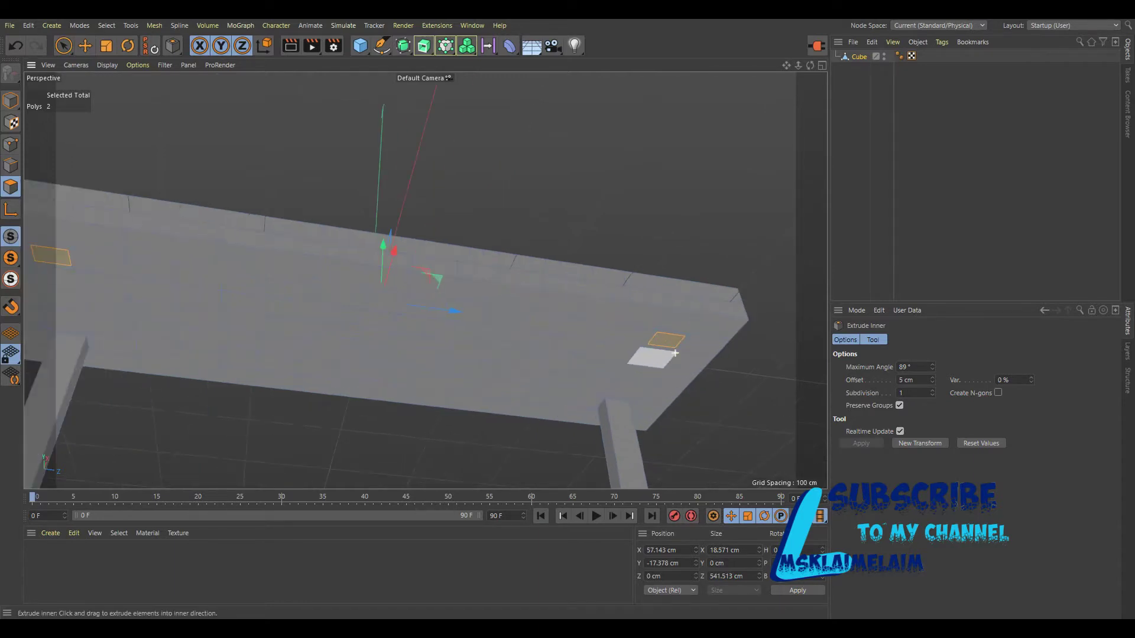
pyautogui.rightClick(668, 343)
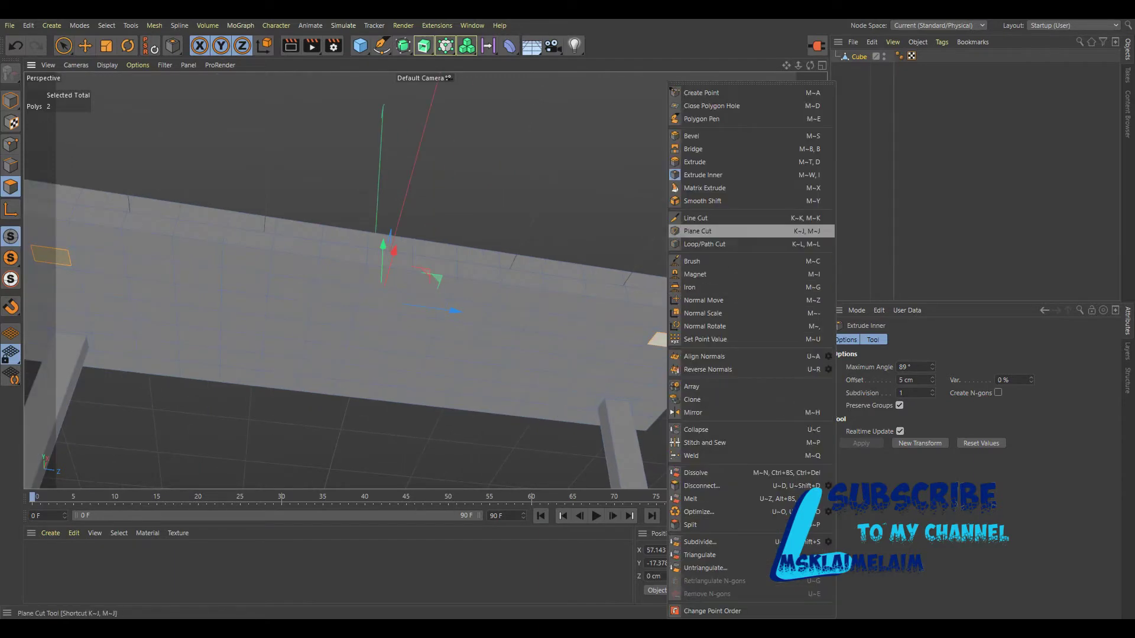
pyautogui.click(697, 162)
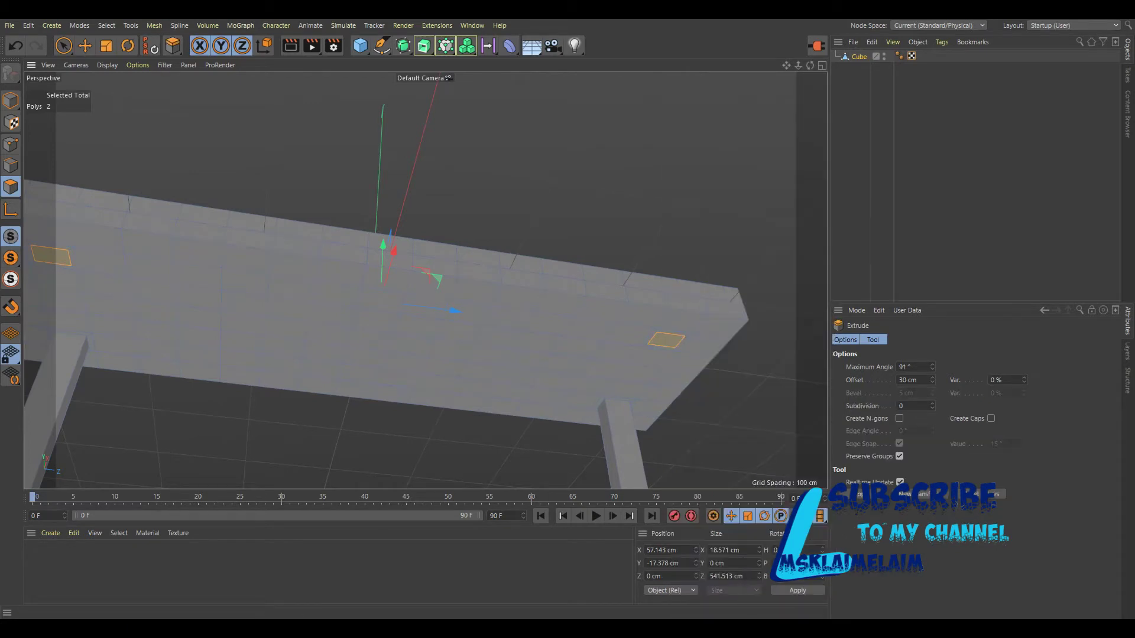
pyautogui.click(864, 493)
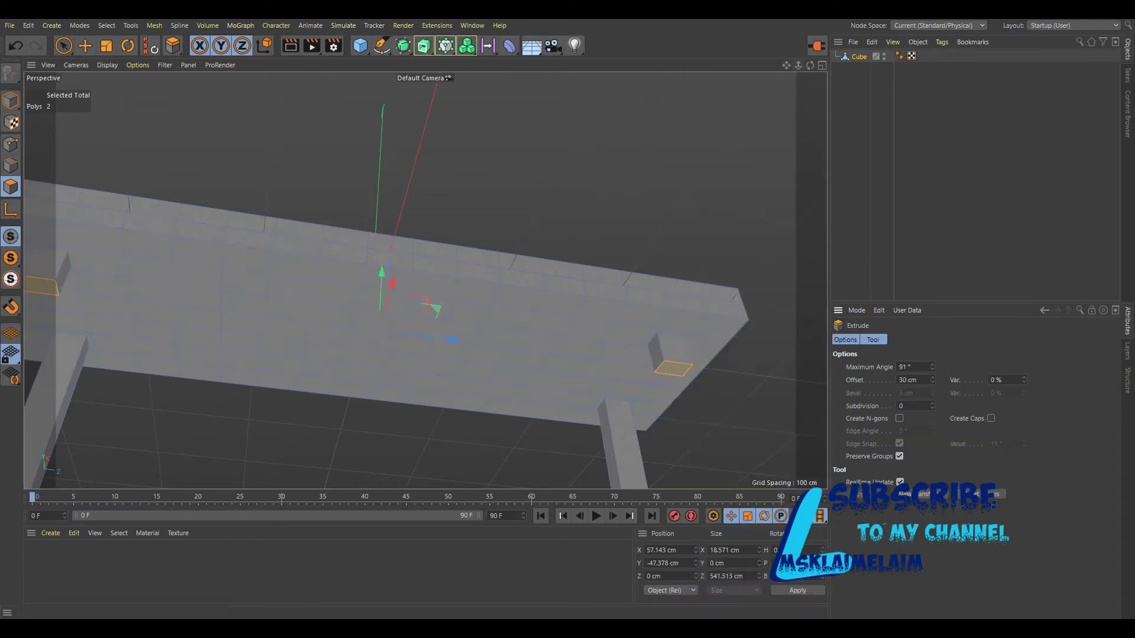
pyautogui.keyDown('alt'); pyautogui.moveTo(414, 296); pyautogui.dragTo(552, 184); pyautogui.keyUp('alt')
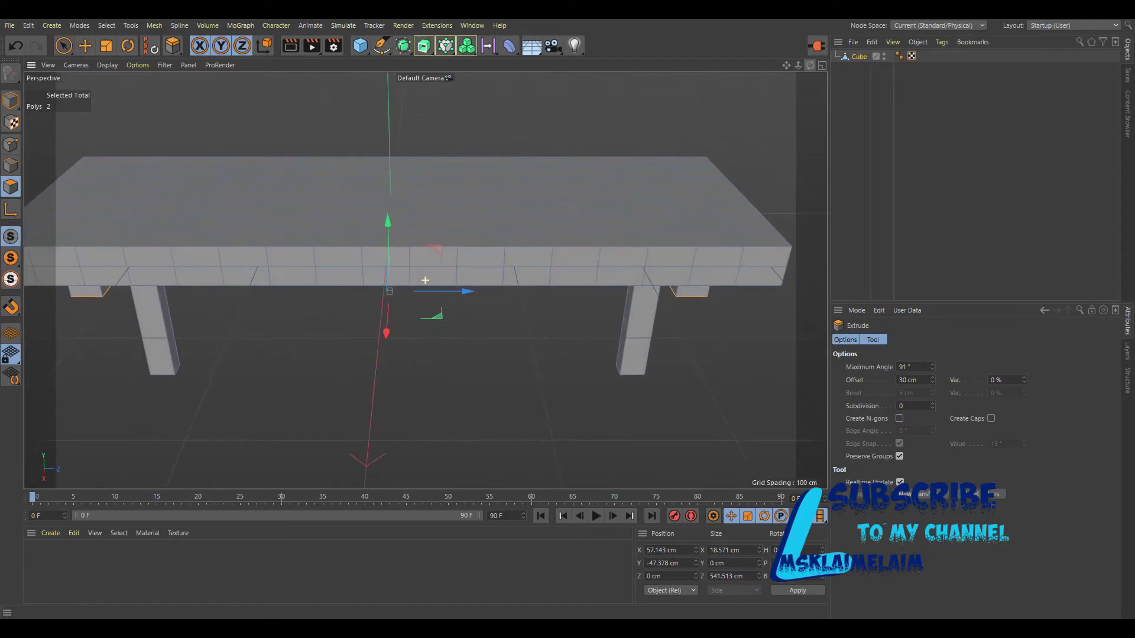
pyautogui.moveTo(388, 224); pyautogui.dragTo(391, 353)
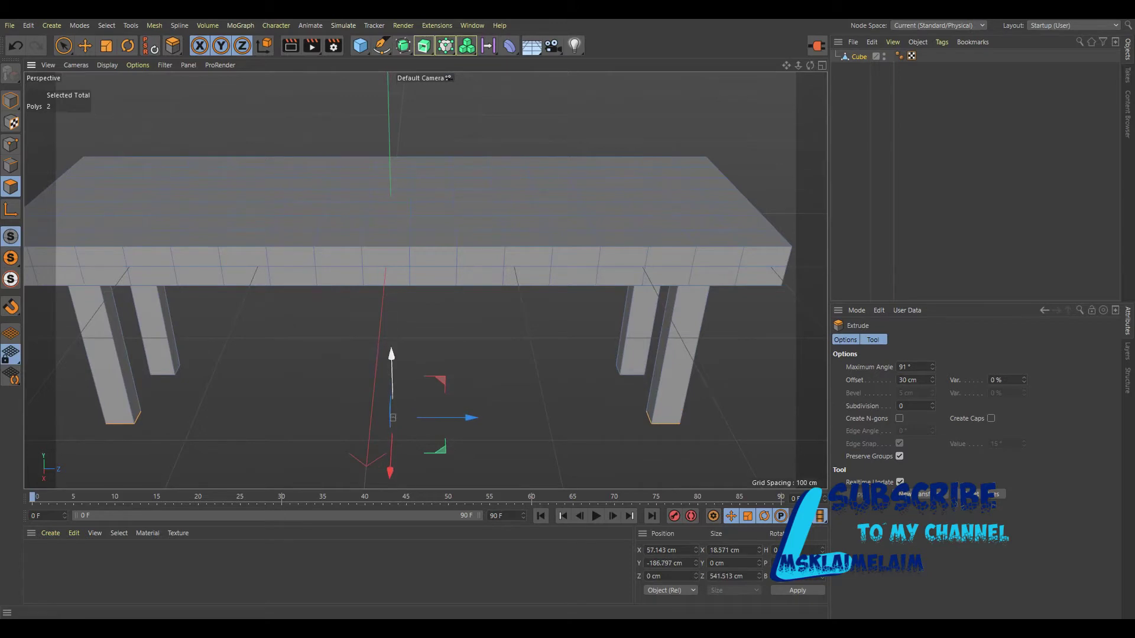
pyautogui.moveTo(393, 418)
pyautogui.mouseDown()
pyautogui.moveTo(393, 407)
pyautogui.moveTo(390, 443)
pyautogui.mouseUp()
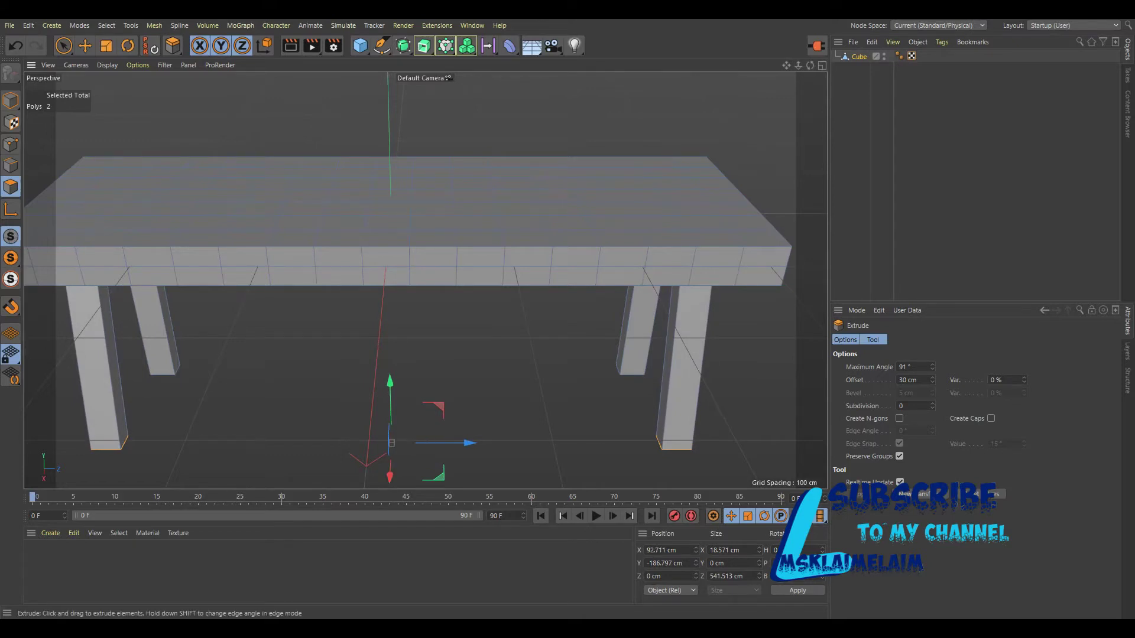
pyautogui.scroll(-3, 447, 278)
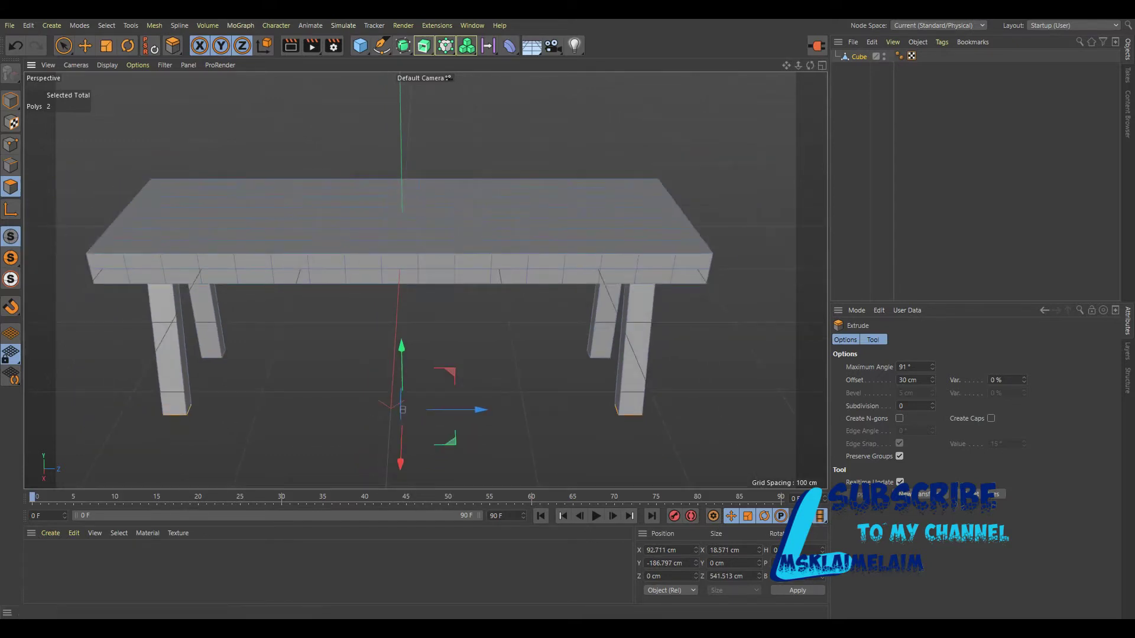
pyautogui.keyDown('alt'); pyautogui.moveTo(388, 223); pyautogui.dragTo(425, 279, button='middle'); pyautogui.keyUp('alt')
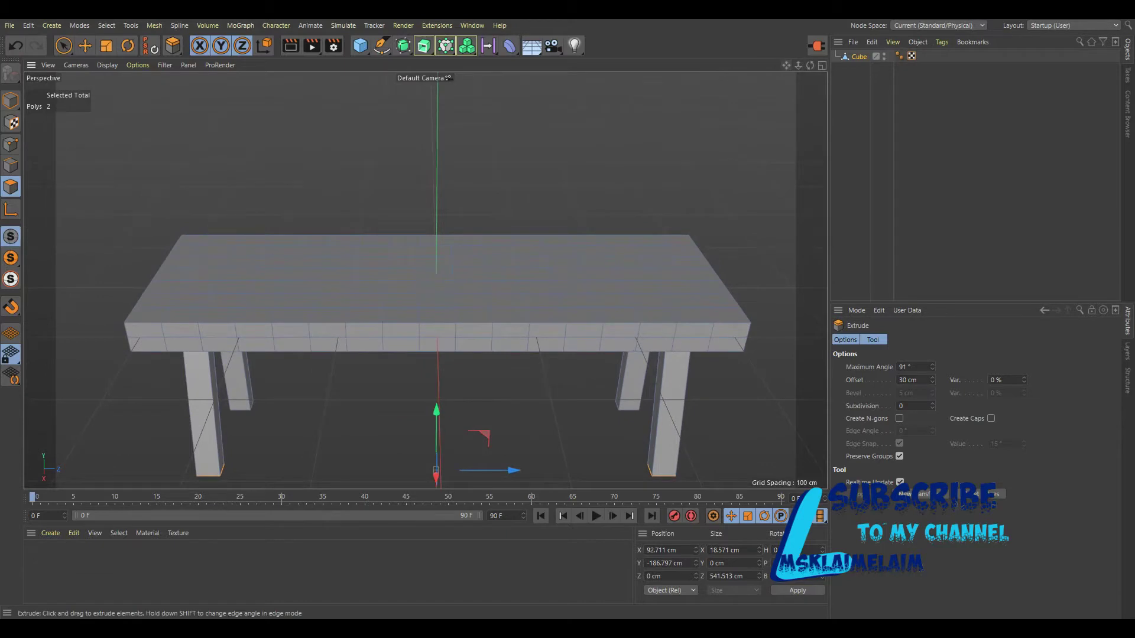
pyautogui.click(10, 100)
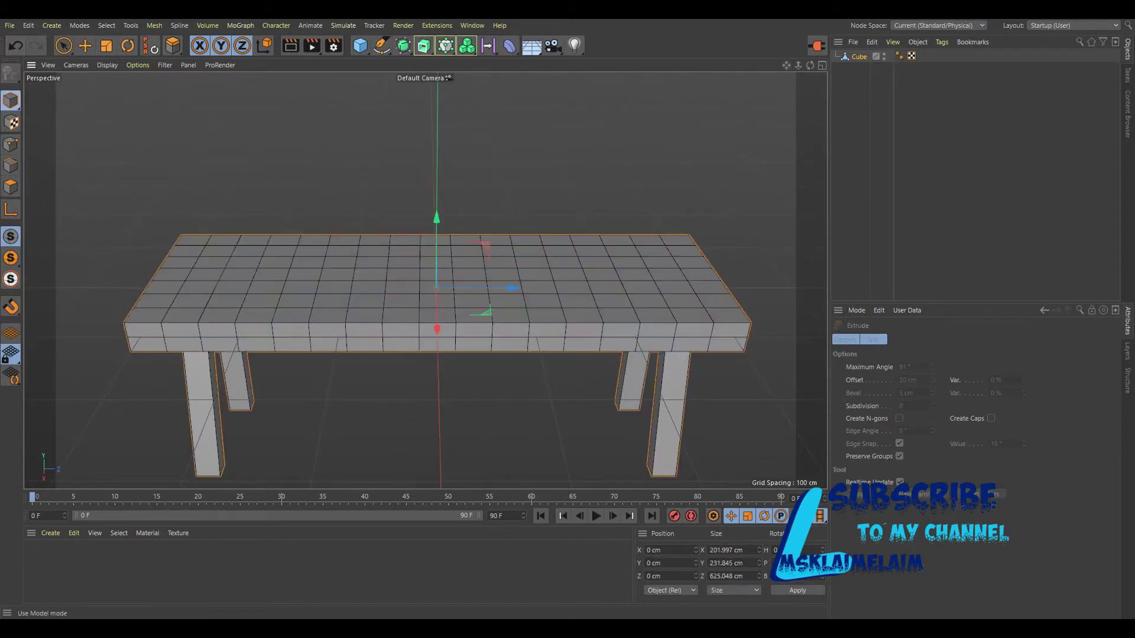
# Step: Extrude the two back-corner seat polygons upward into posts about 51 cm tall
pyautogui.click(11, 187)
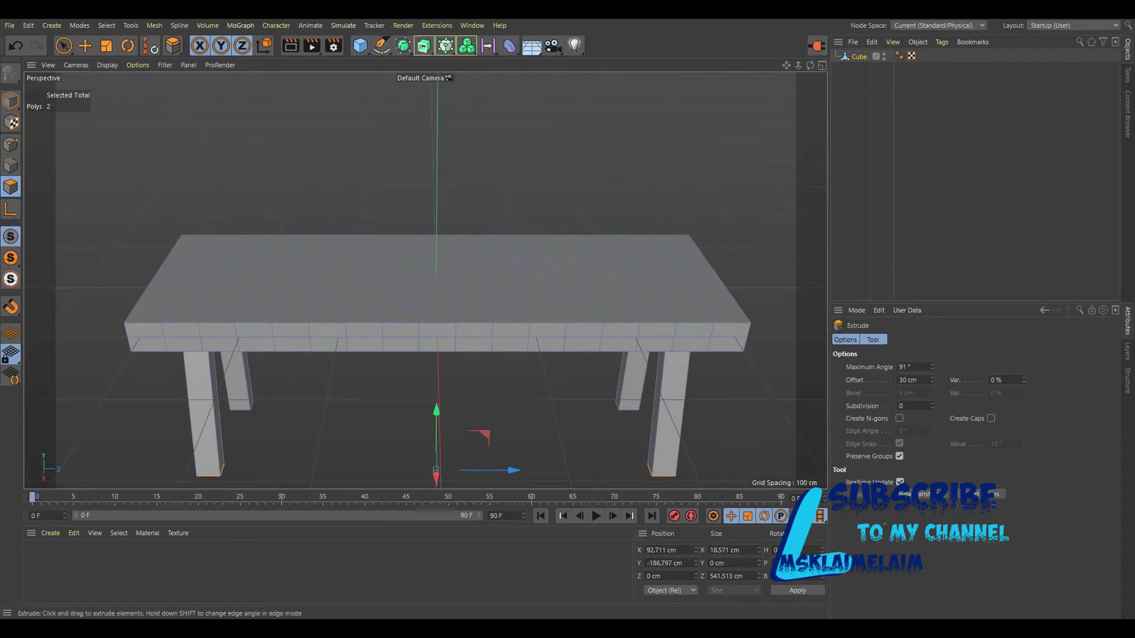
pyautogui.click(63, 45)
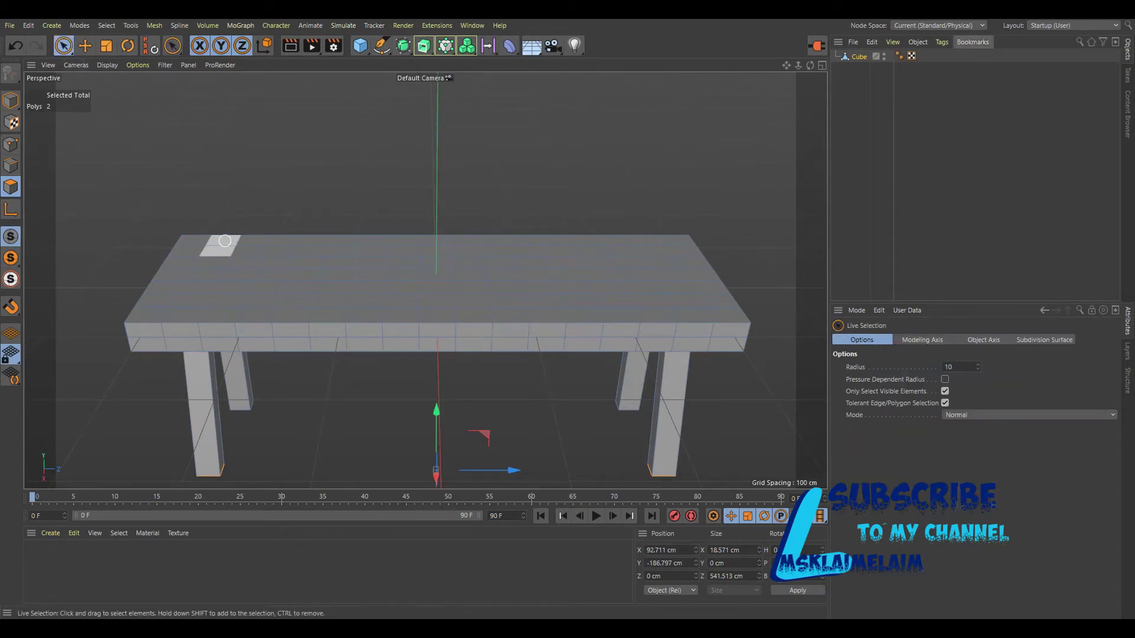
pyautogui.click(222, 240)
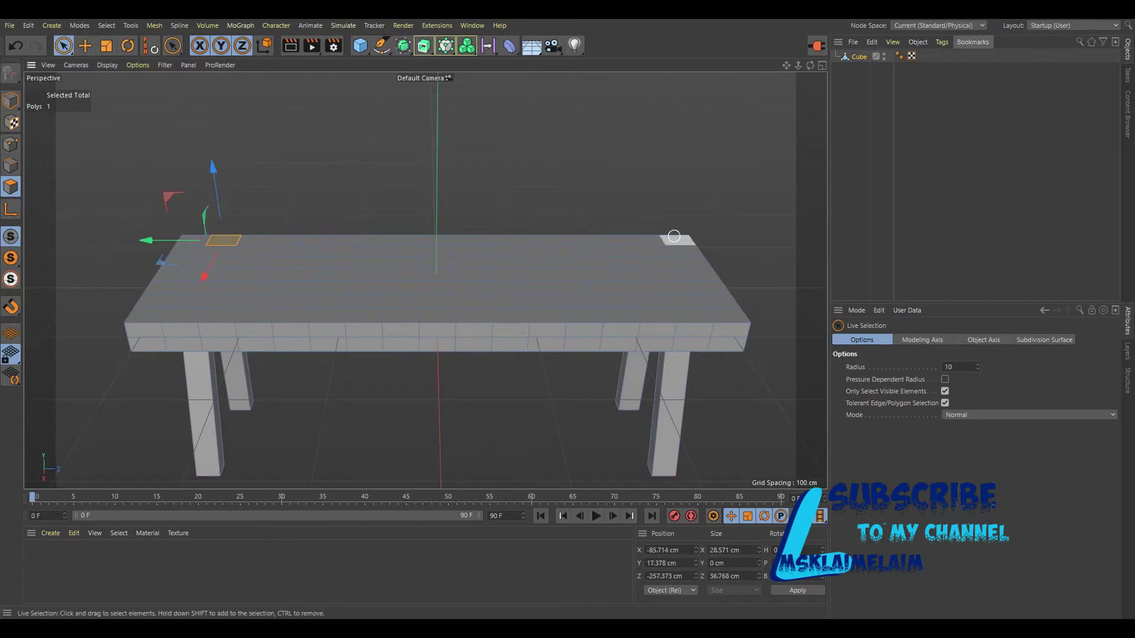
pyautogui.keyDown('shift'); pyautogui.click(653, 239); pyautogui.keyUp('shift')
pyautogui.rightClick(652, 239)
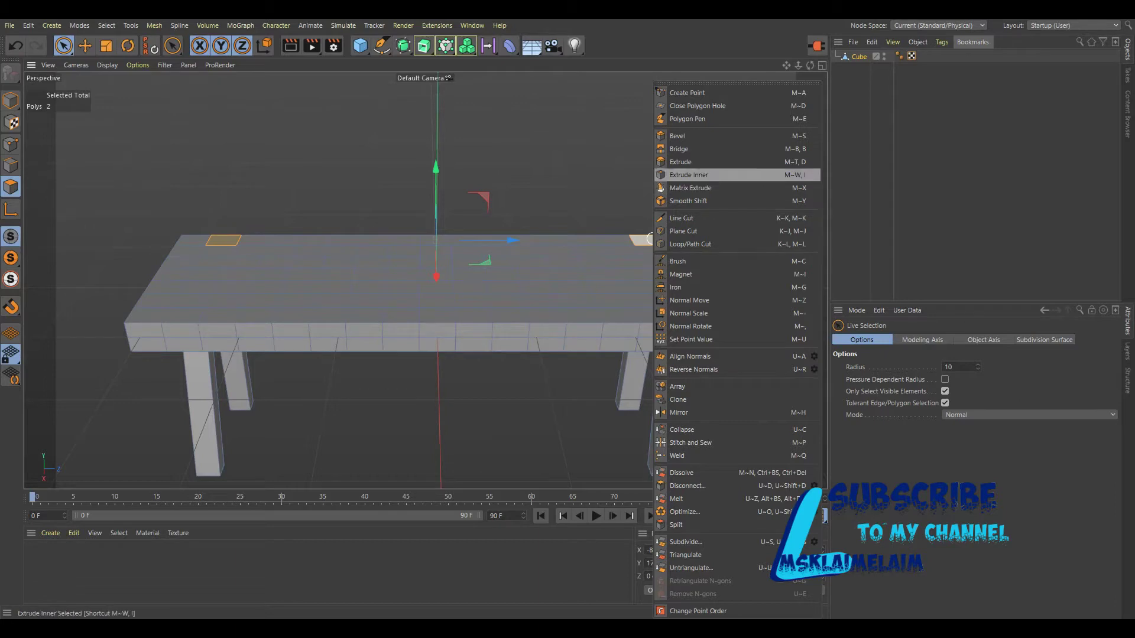
pyautogui.click(680, 161)
pyautogui.moveTo(680, 162); pyautogui.dragTo(739, 161)
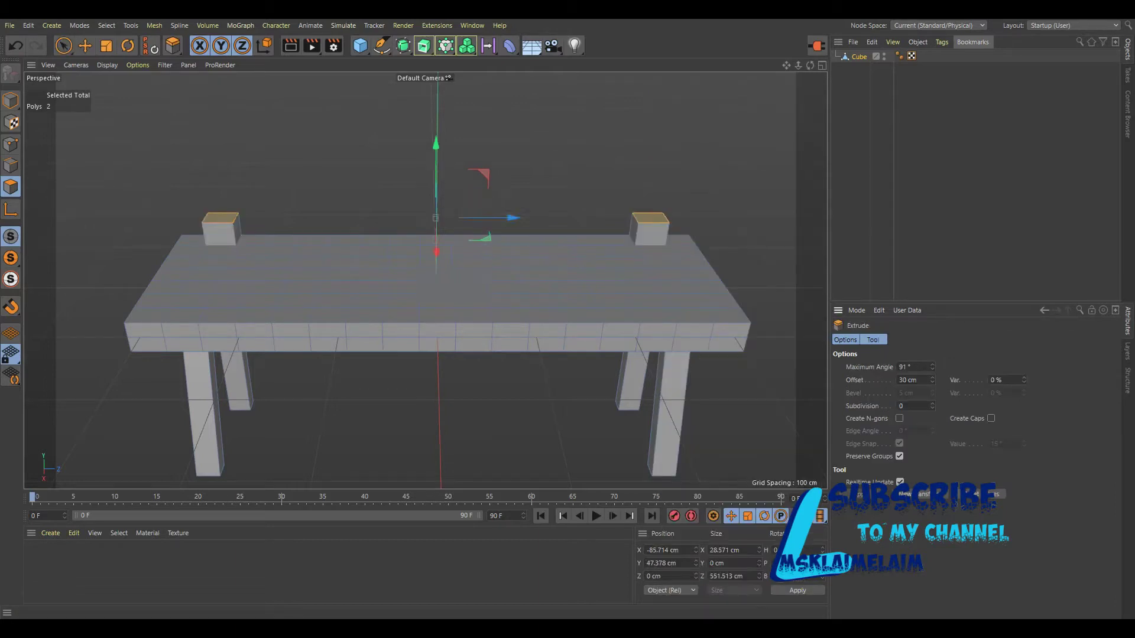
pyautogui.moveTo(436, 145); pyautogui.dragTo(436, 116)
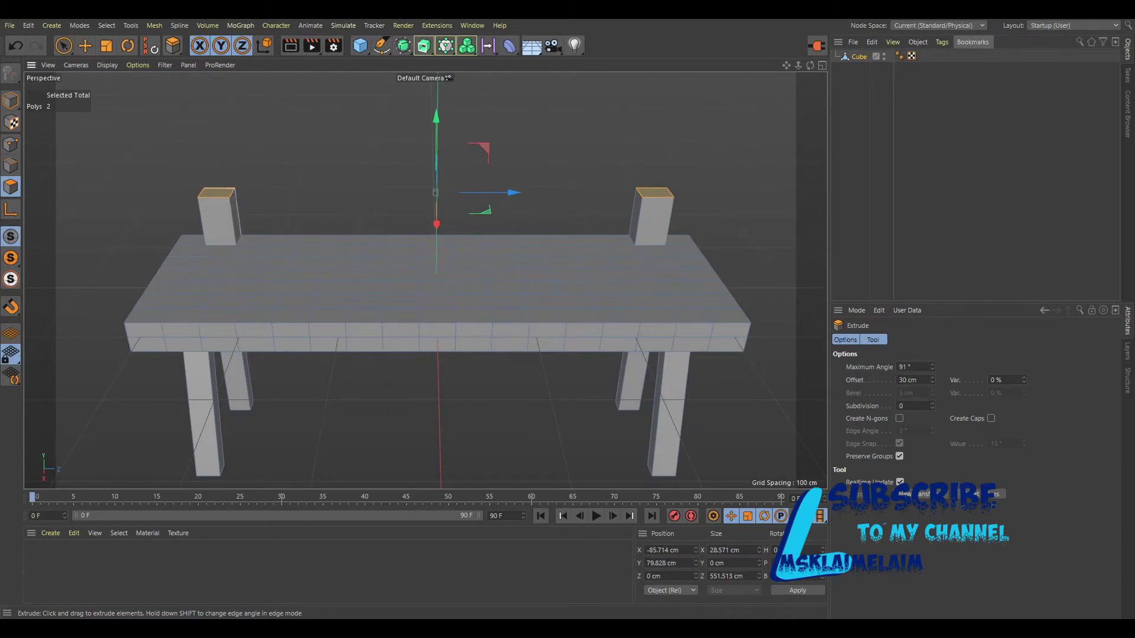
pyautogui.moveTo(437, 116); pyautogui.dragTo(436, 77)
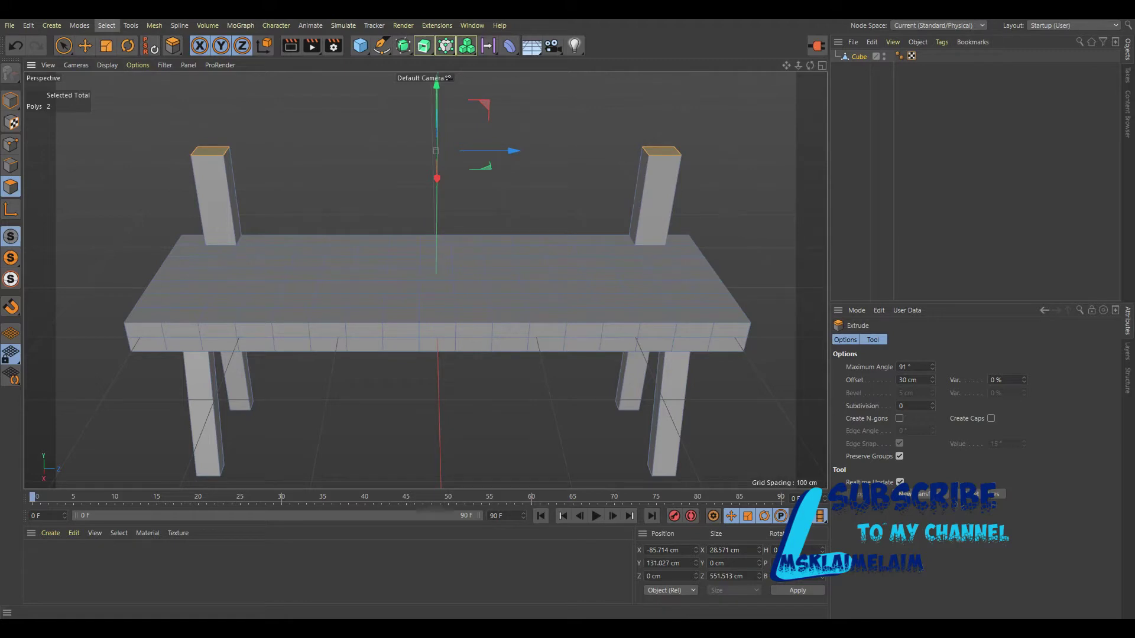
# Step: Add a loop cut around each of the two posts
pyautogui.rightClick(213, 84)
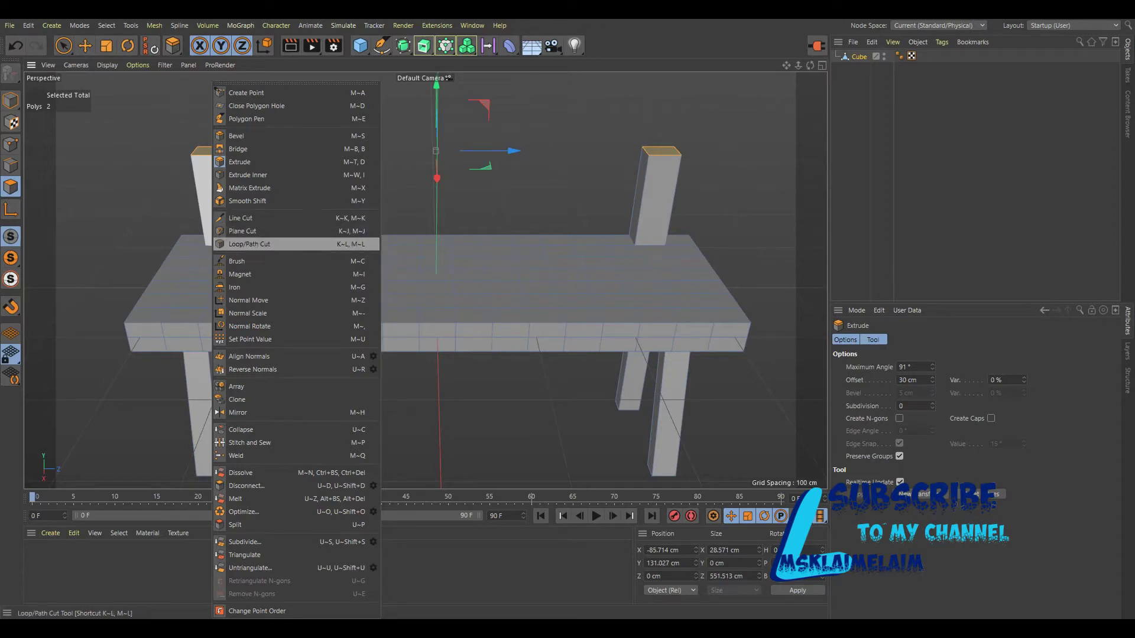
pyautogui.click(249, 244)
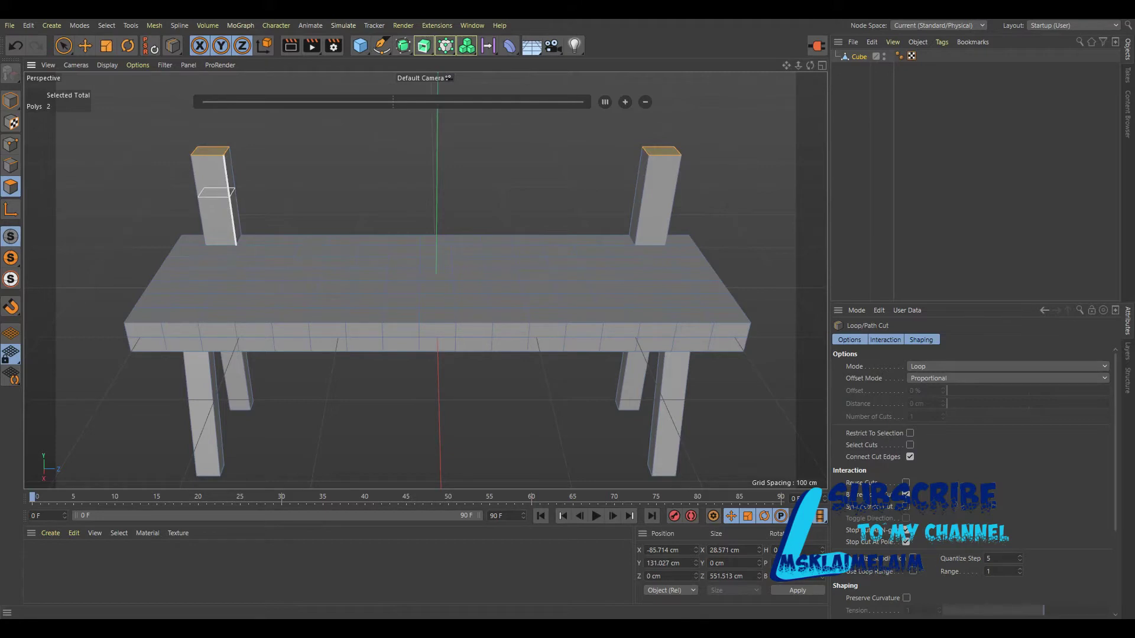
pyautogui.click(231, 195)
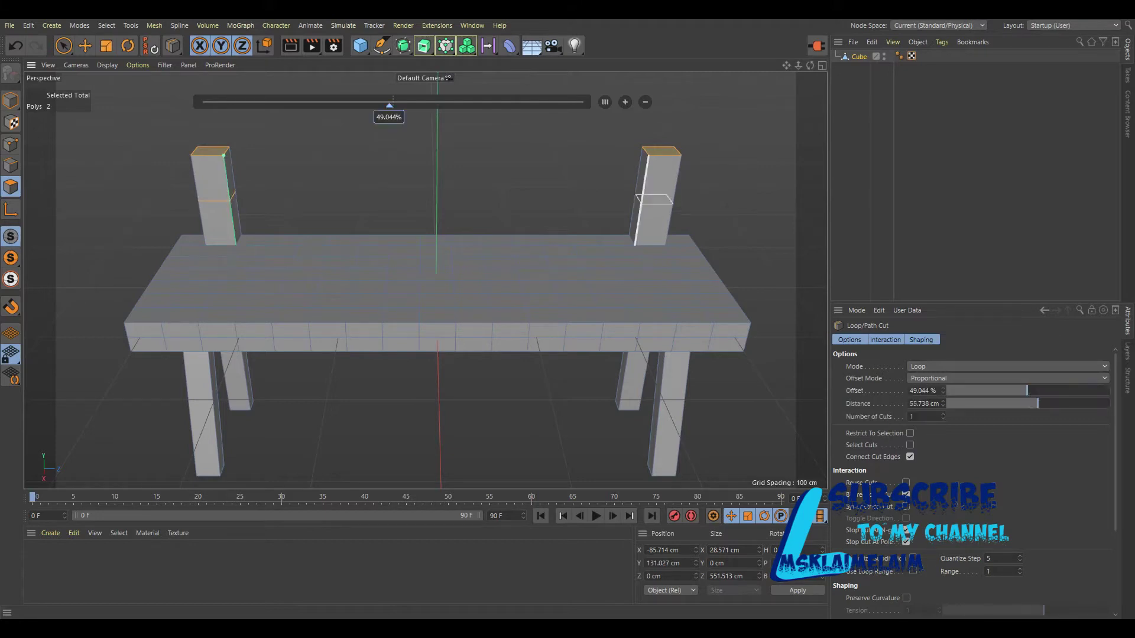
pyautogui.click(639, 207)
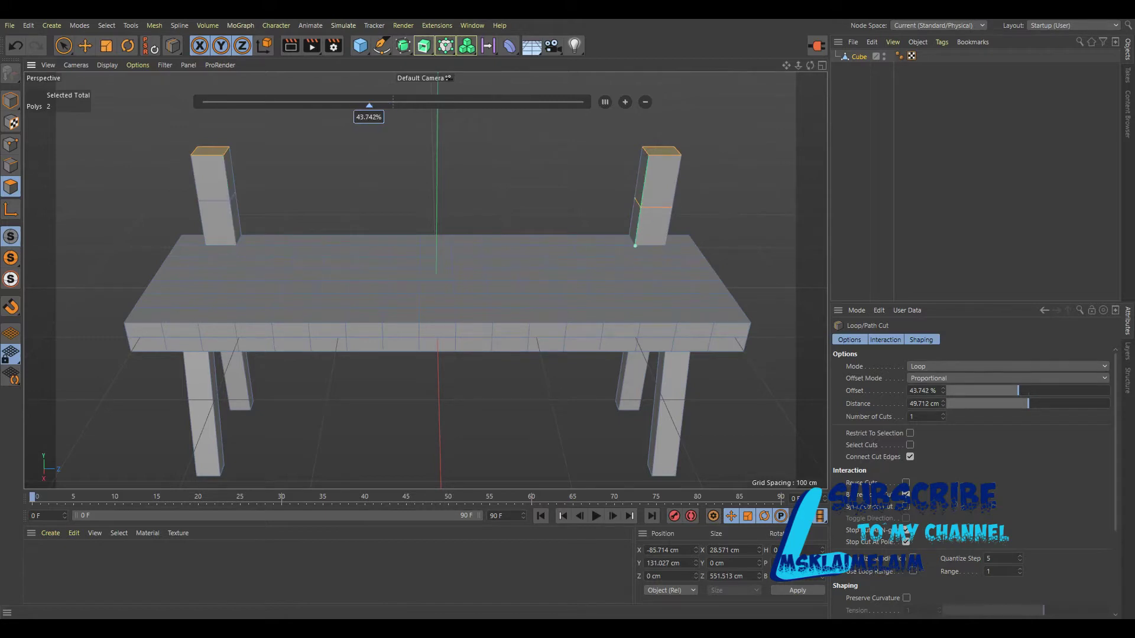
# Step: Extrude the left post's inner upper face across to the right post as a backrest bar
pyautogui.click(63, 46)
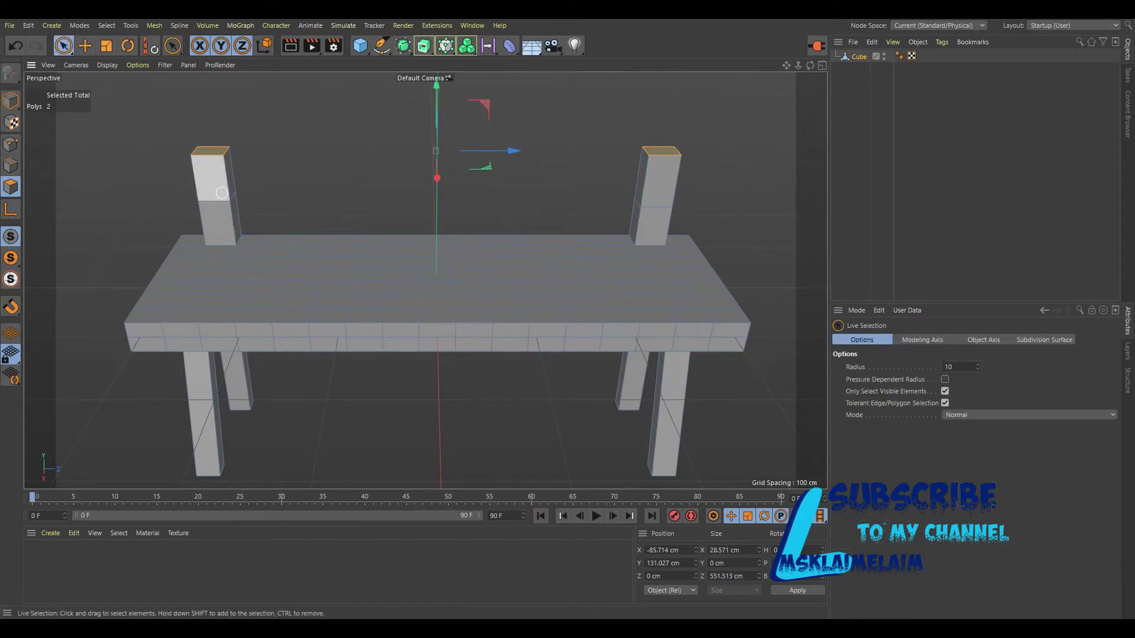
pyautogui.click(233, 184)
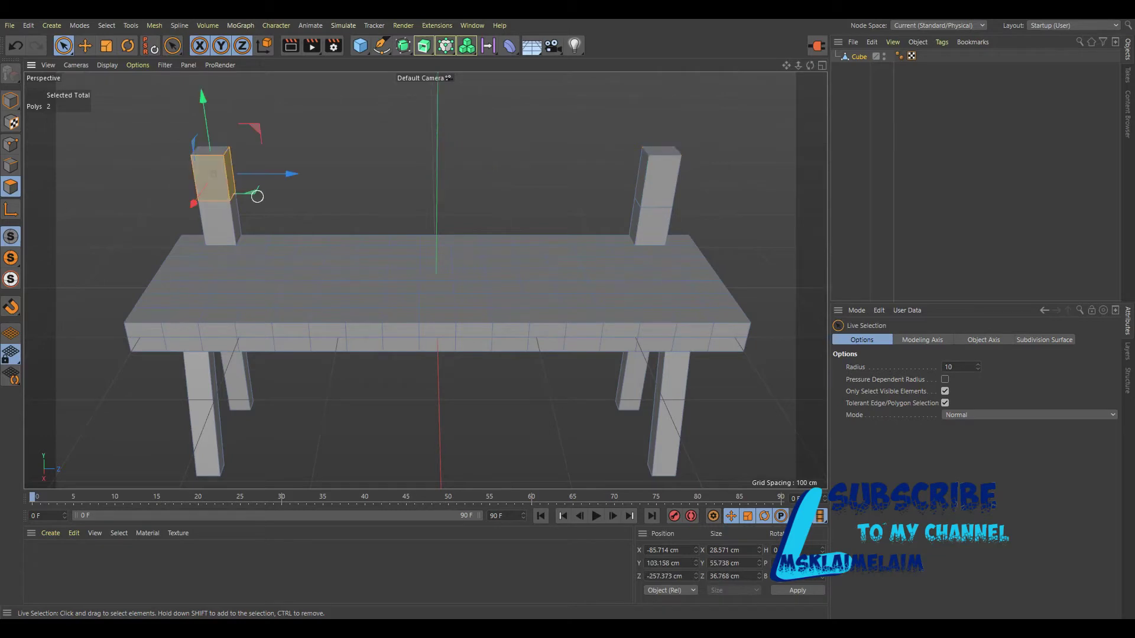
pyautogui.scroll(3, 242, 195)
pyautogui.click(239, 174)
pyautogui.click(223, 164)
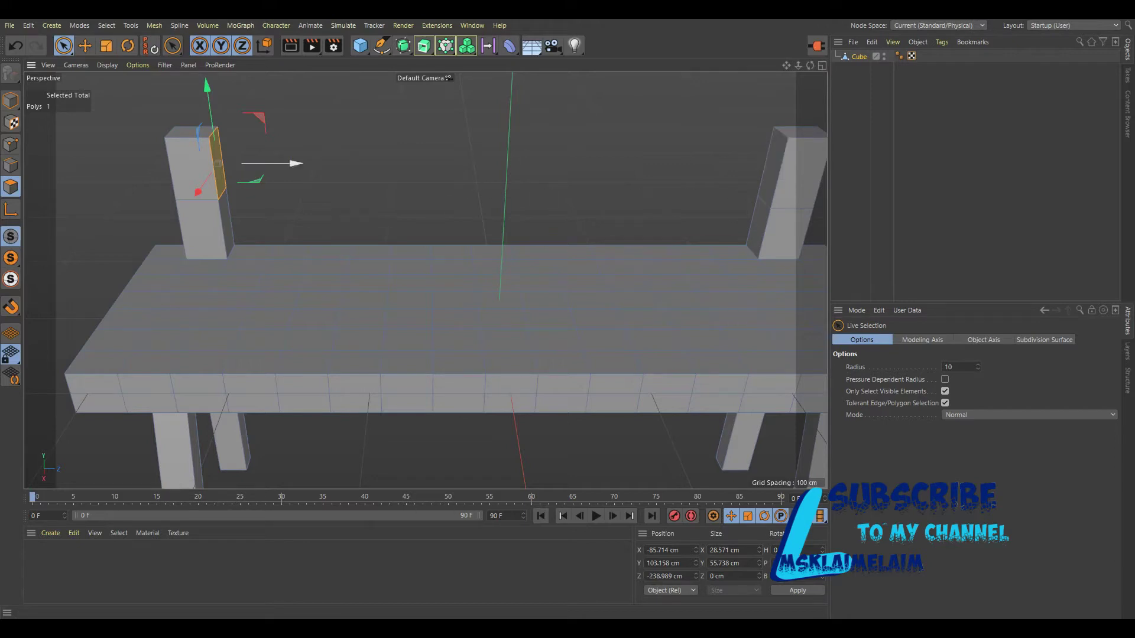
pyautogui.keyDown('ctrl'); pyautogui.moveTo(296, 164); pyautogui.dragTo(845, 164); pyautogui.keyUp('ctrl')
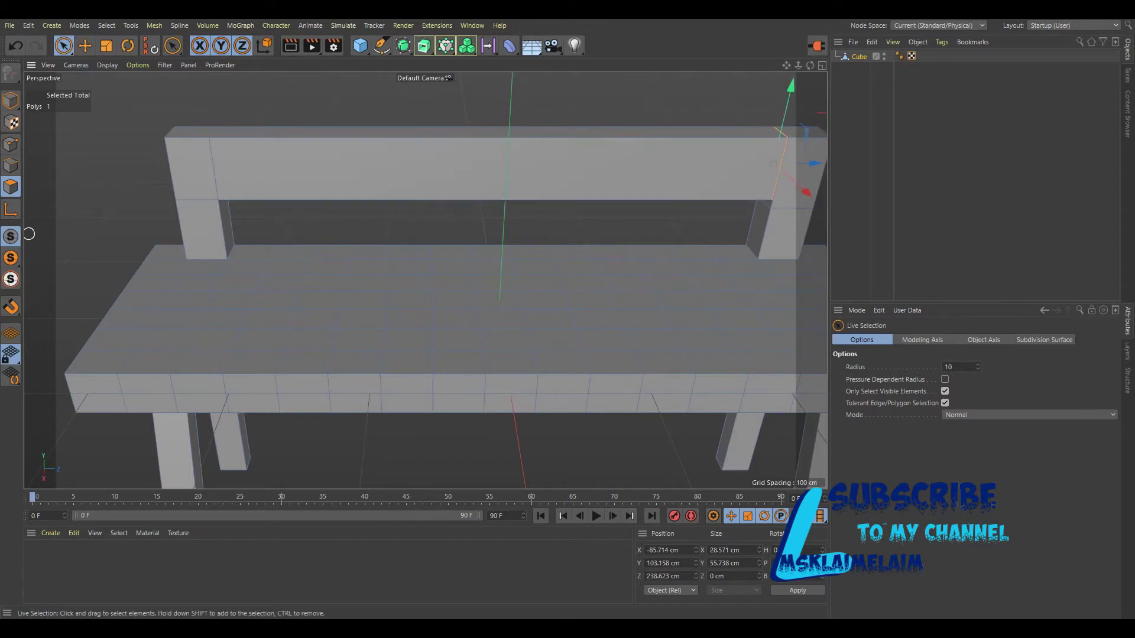
# Step: Select the top faces of both posts
pyautogui.click(190, 131)
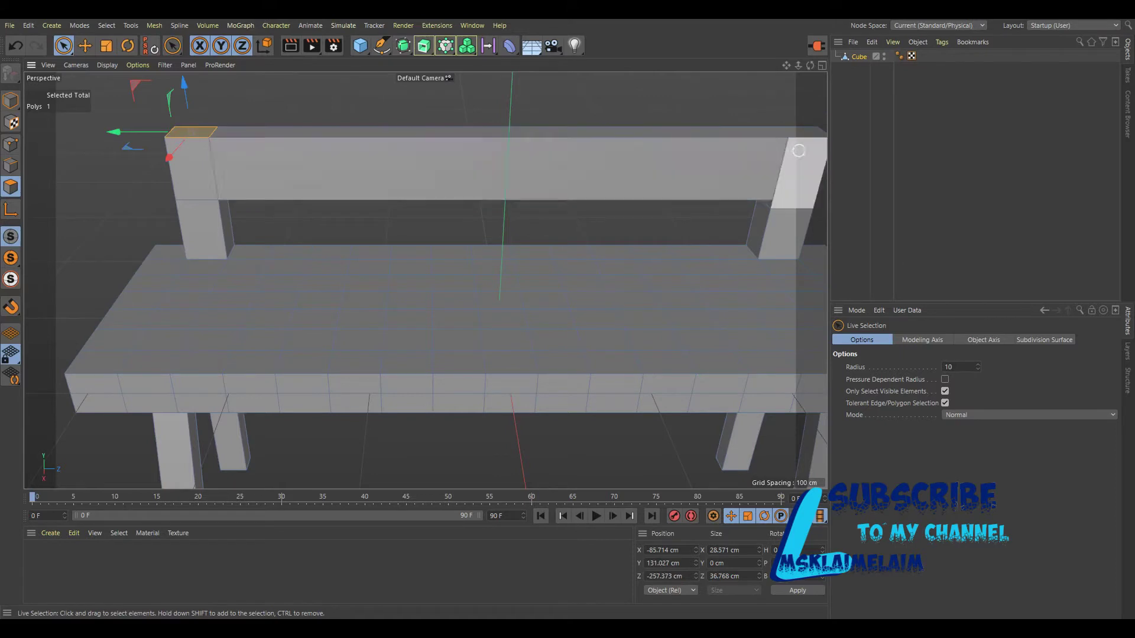
pyautogui.keyDown('shift'); pyautogui.click(812, 131); pyautogui.keyUp('shift')
pyautogui.rightClick(813, 131)
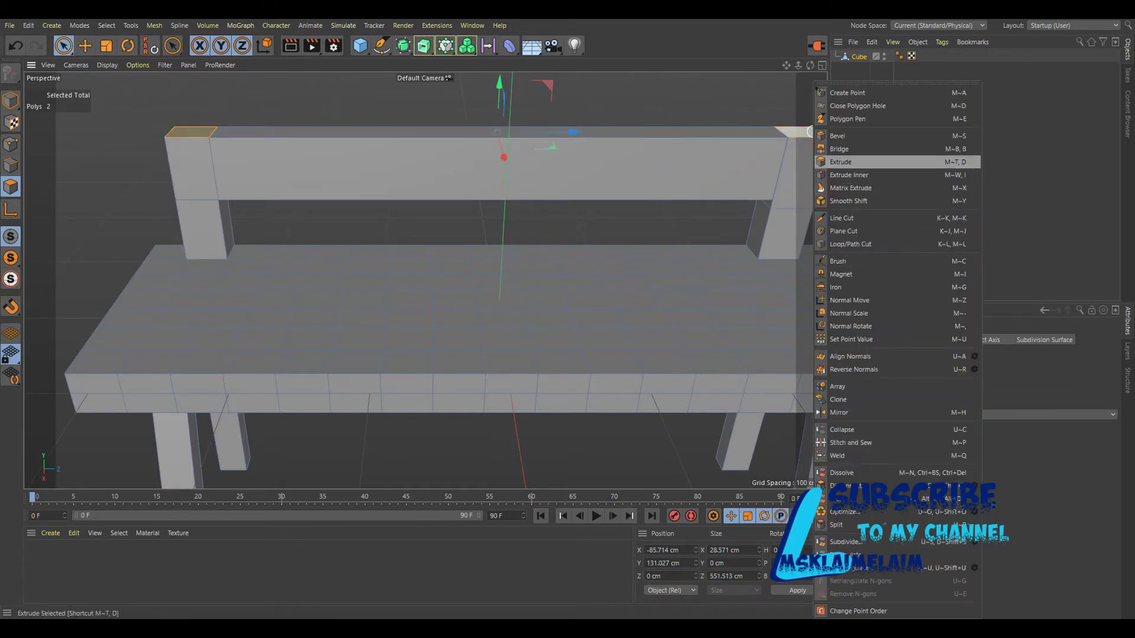
# Step: Extrude both post tops upward by 30 cm, then raise them higher
pyautogui.click(840, 162)
pyautogui.click(862, 494)
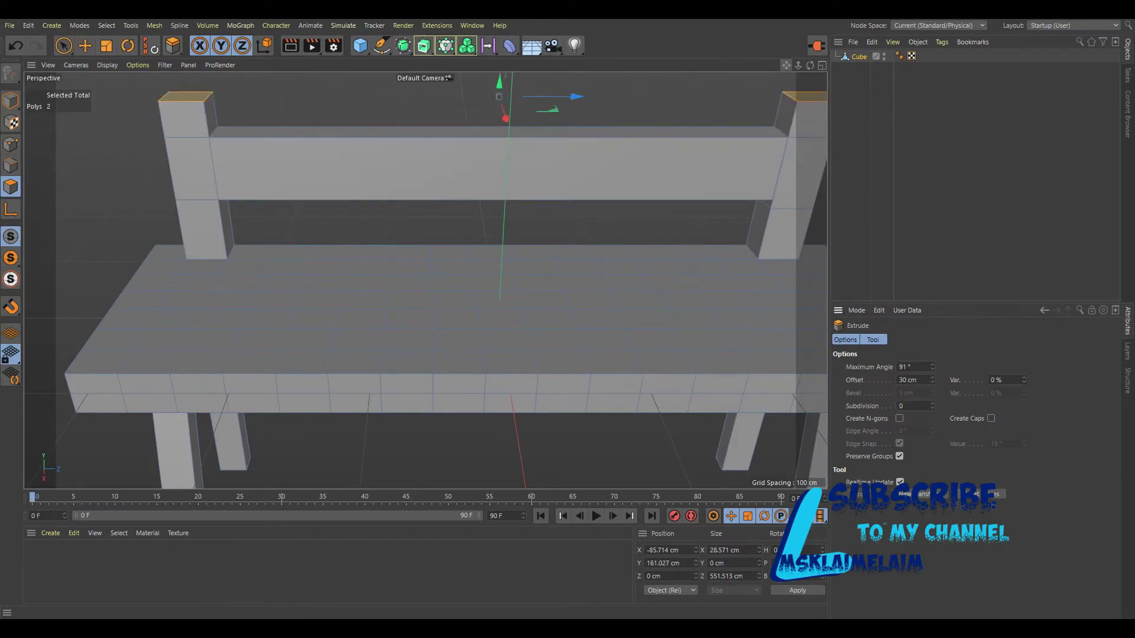
pyautogui.moveTo(786, 65); pyautogui.dragTo(745, 168)
pyautogui.moveTo(462, 237); pyautogui.dragTo(463, 157)
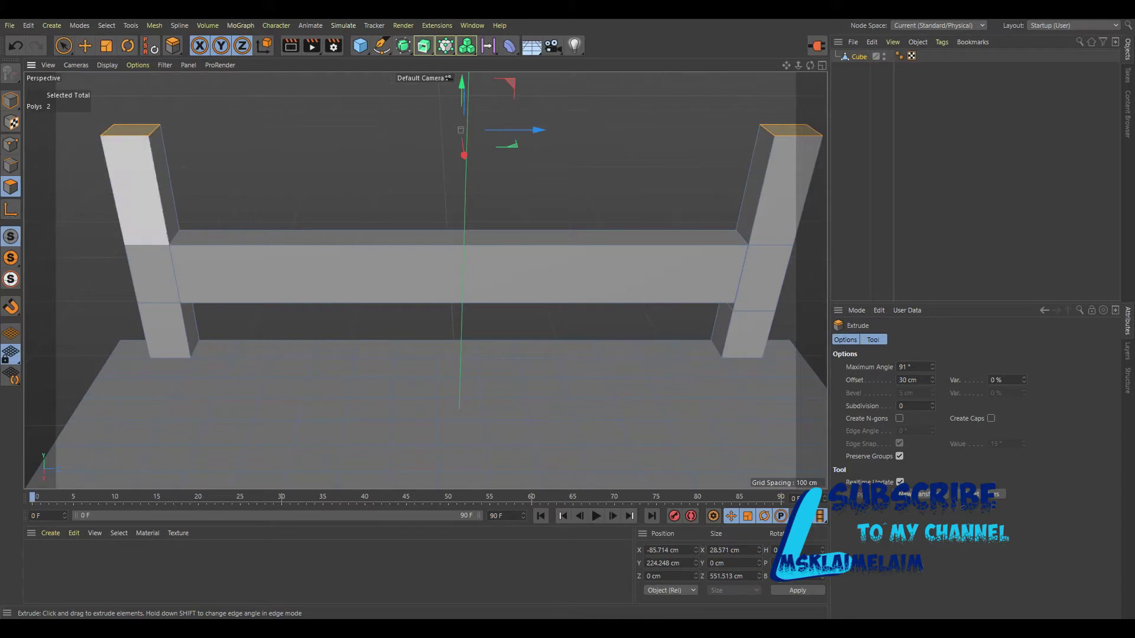
pyautogui.rightClick(137, 244)
pyautogui.click(172, 244)
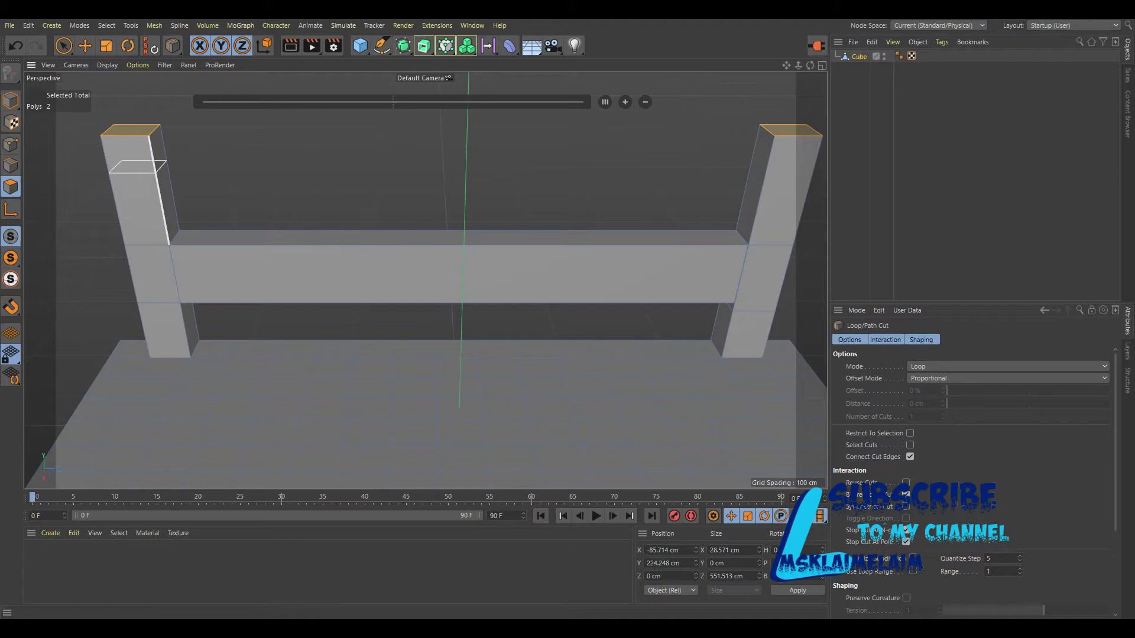
# Step: Loop-cut near the left post's top and extrude its inner face across into a top beam
pyautogui.click(158, 176)
pyautogui.press('space')
pyautogui.click(158, 151)
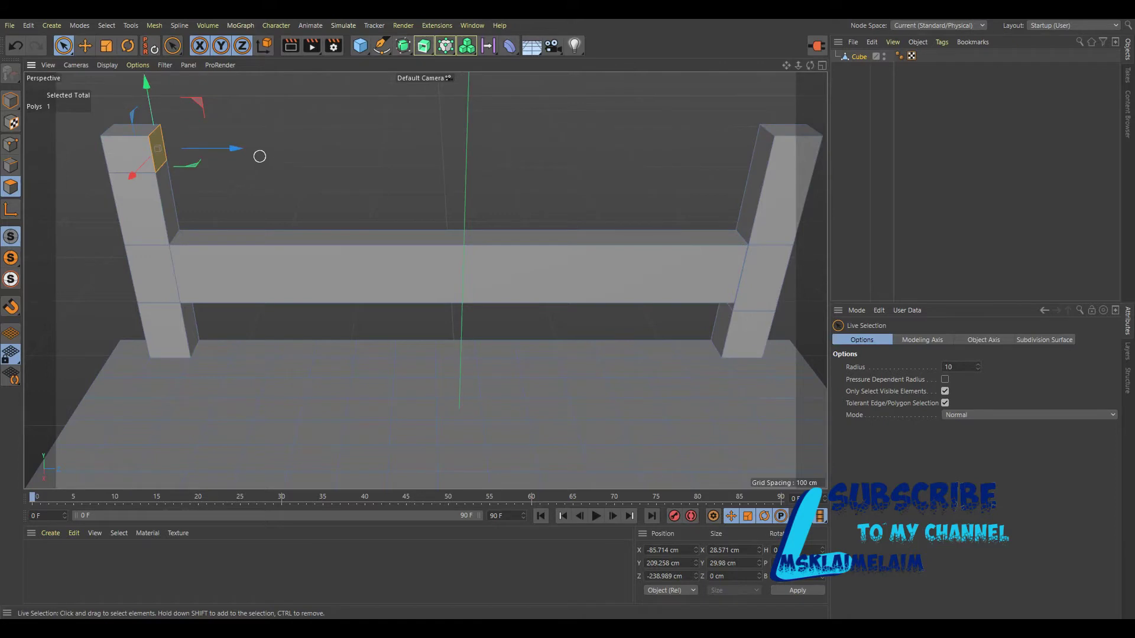
pyautogui.keyDown('ctrl'); pyautogui.moveTo(236, 149); pyautogui.dragTo(821, 148); pyautogui.keyUp('ctrl')
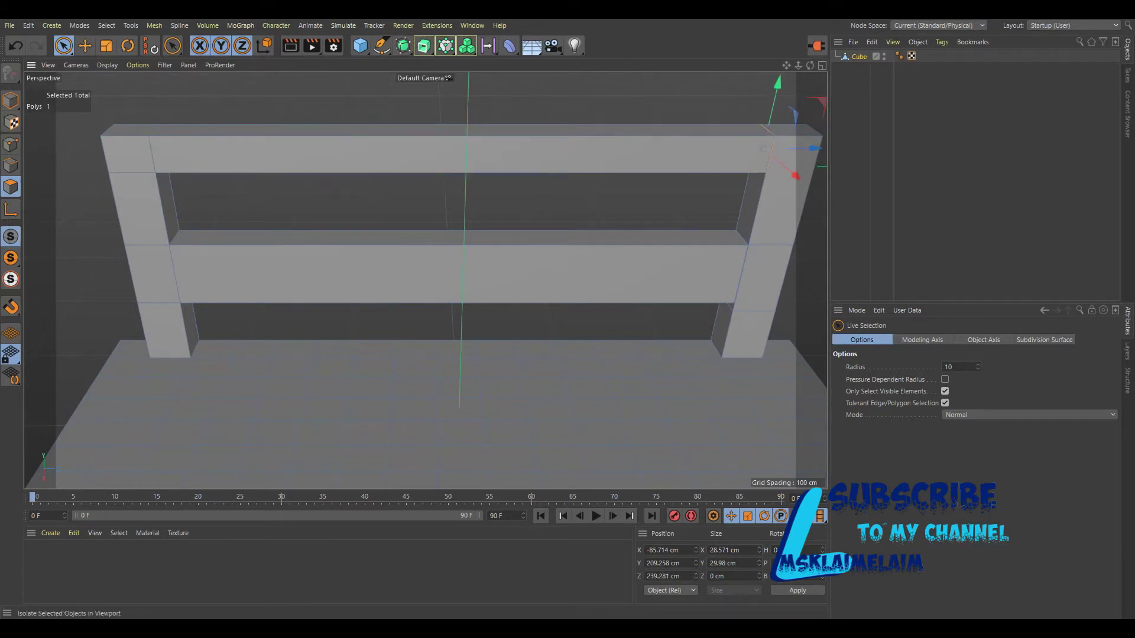
pyautogui.scroll(-2, 329, 459)
pyautogui.scroll(-2, 330, 459)
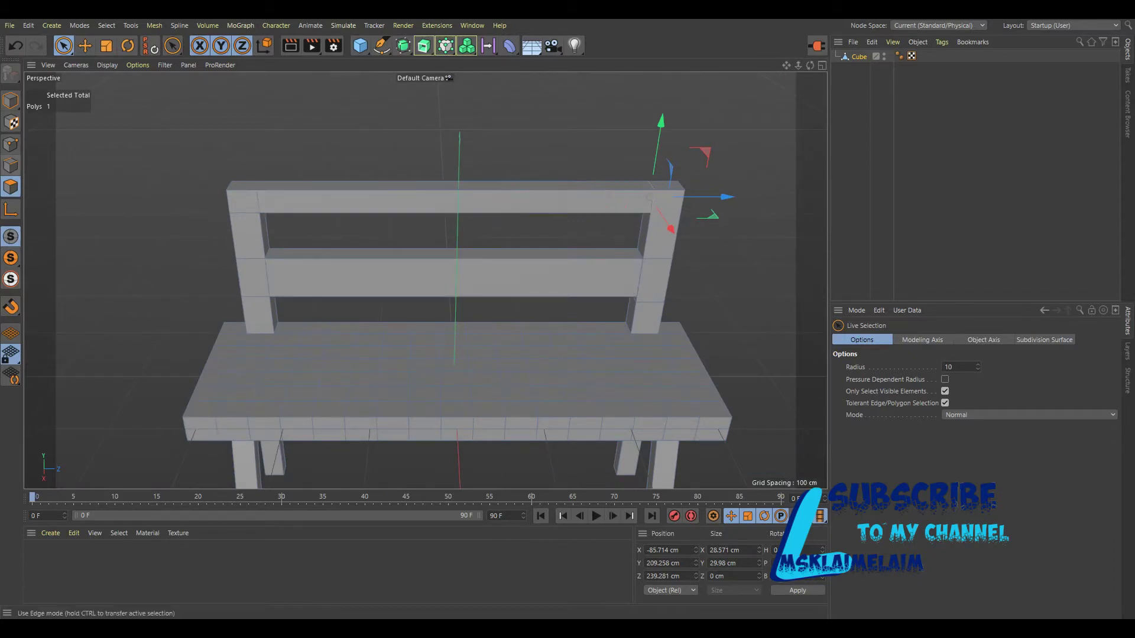
# Step: Add two loop cuts across the middle of the lower backrest rail
pyautogui.click(467, 251)
pyautogui.rightClick(468, 251)
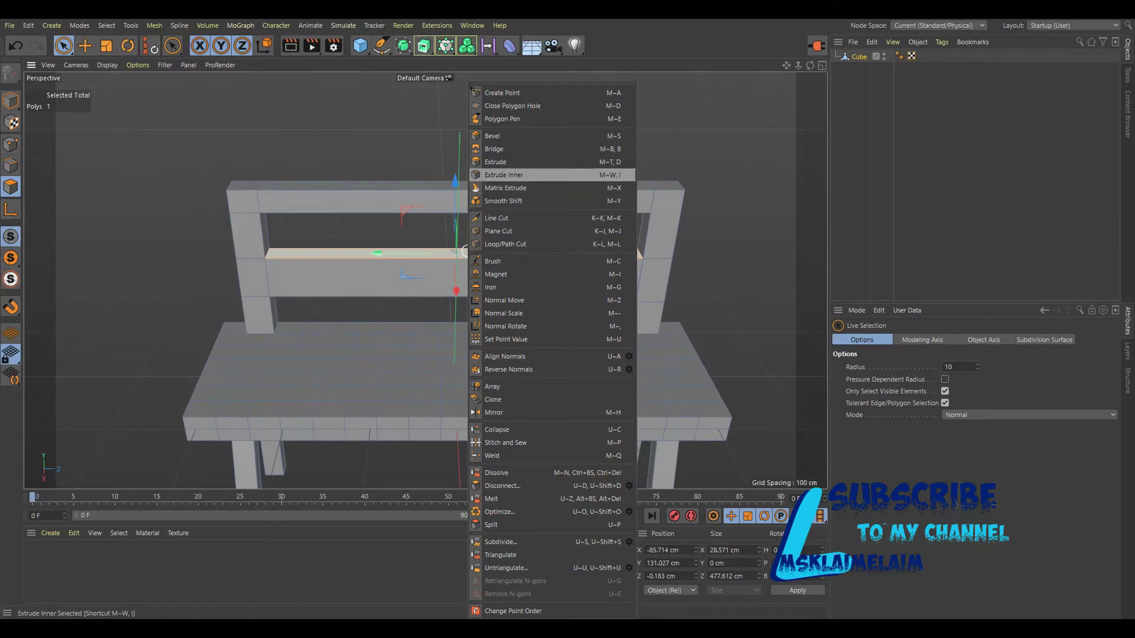
pyautogui.click(505, 244)
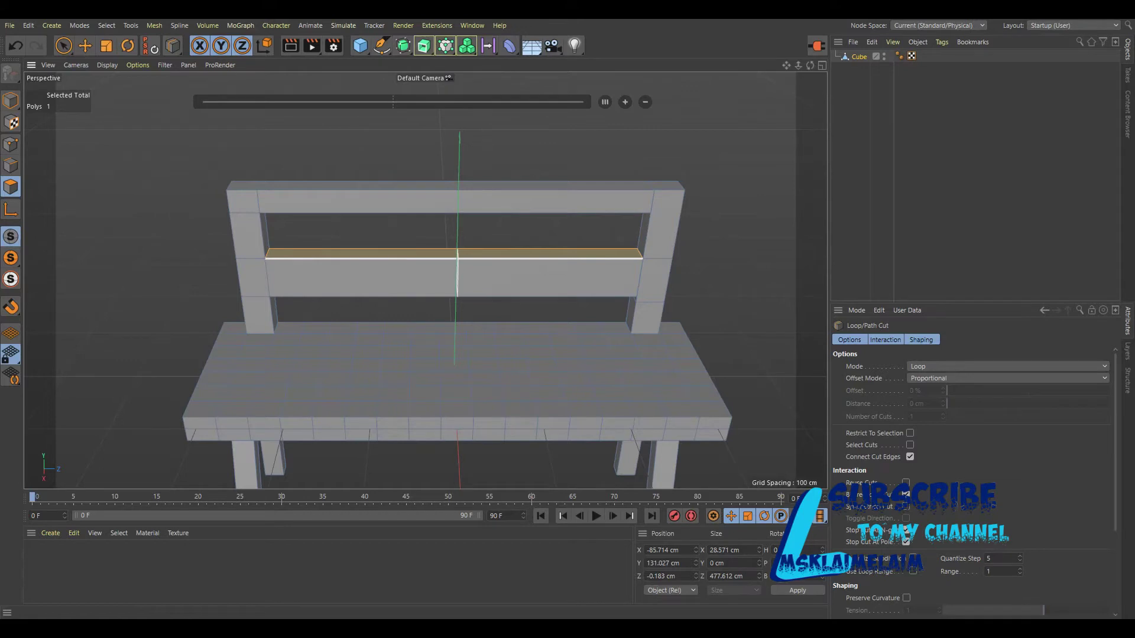
pyautogui.click(462, 258)
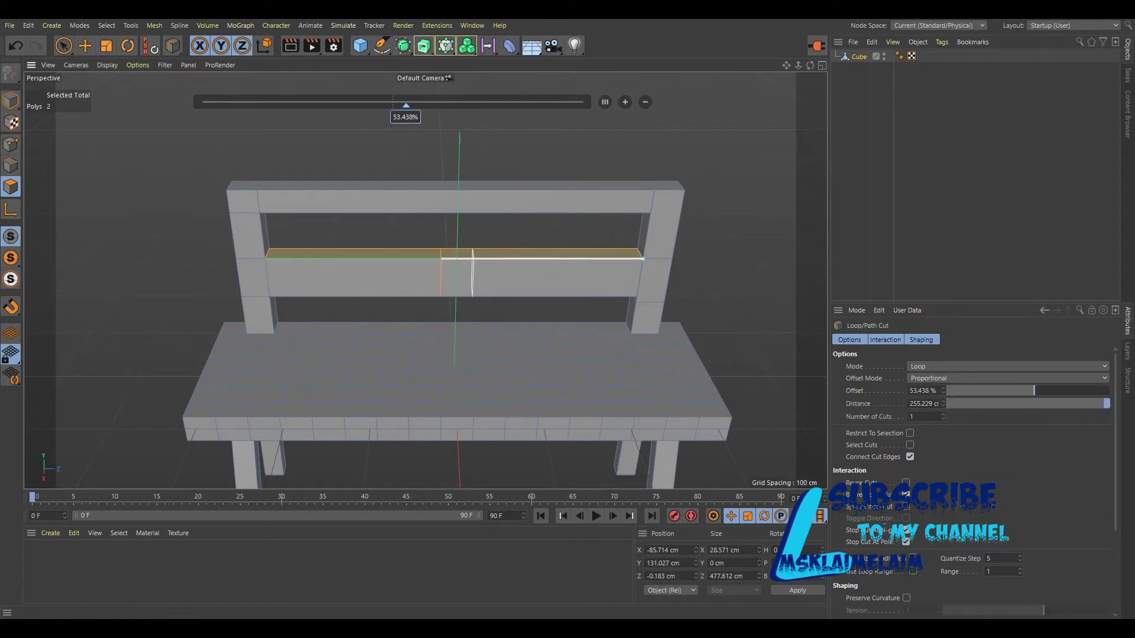
pyautogui.click(472, 258)
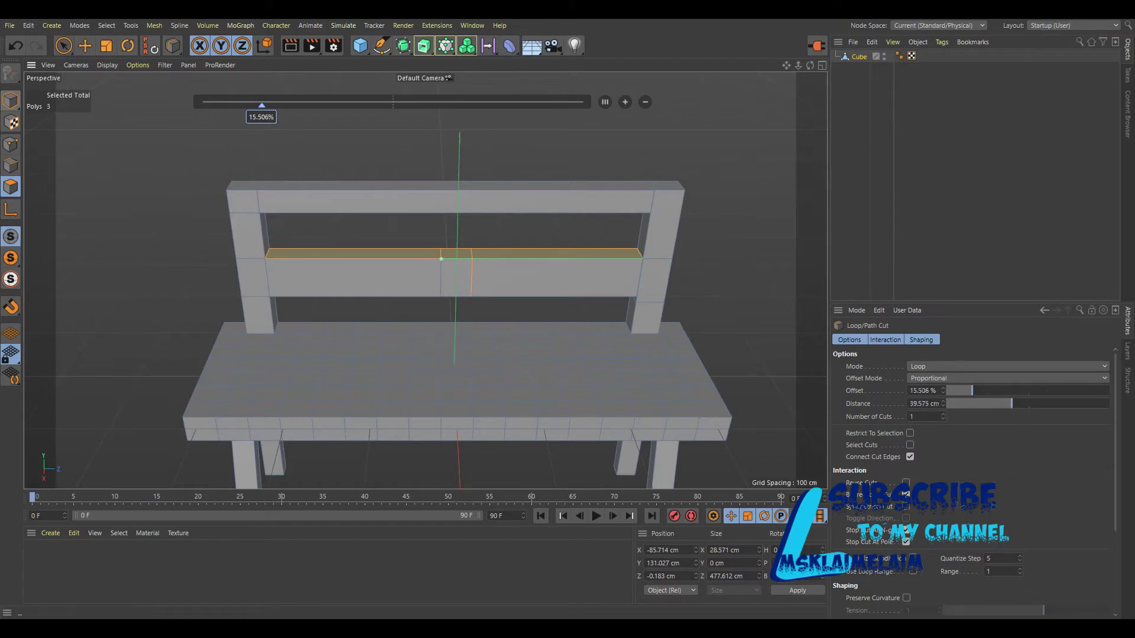
# Step: Pull the rail's middle face up into a vertical slat meeting the top rail
pyautogui.click(63, 45)
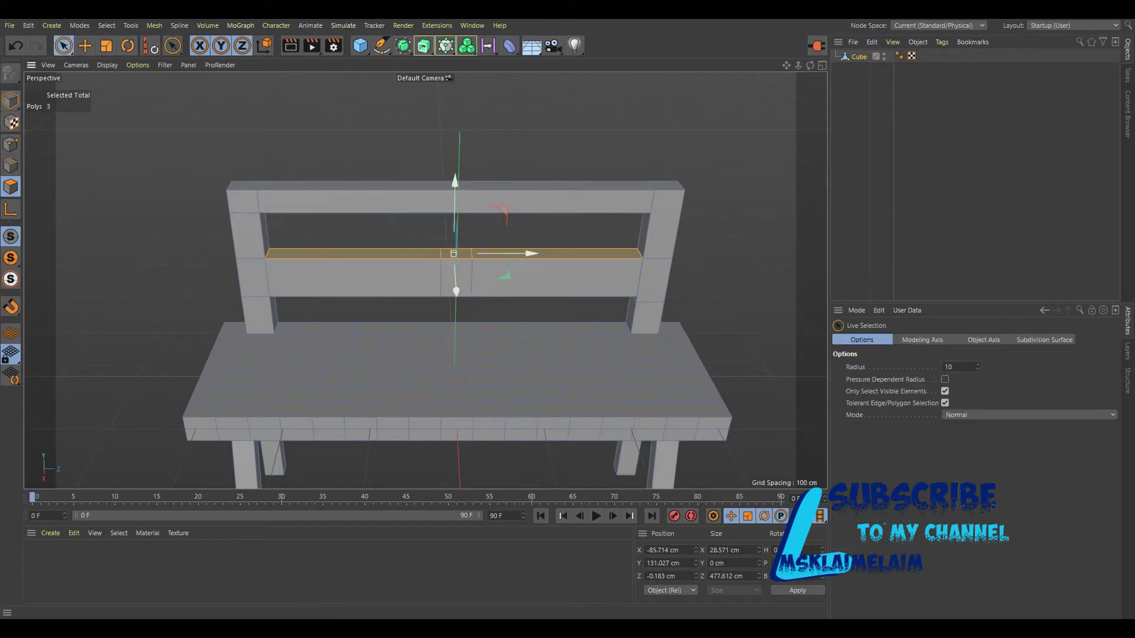
pyautogui.click(549, 238)
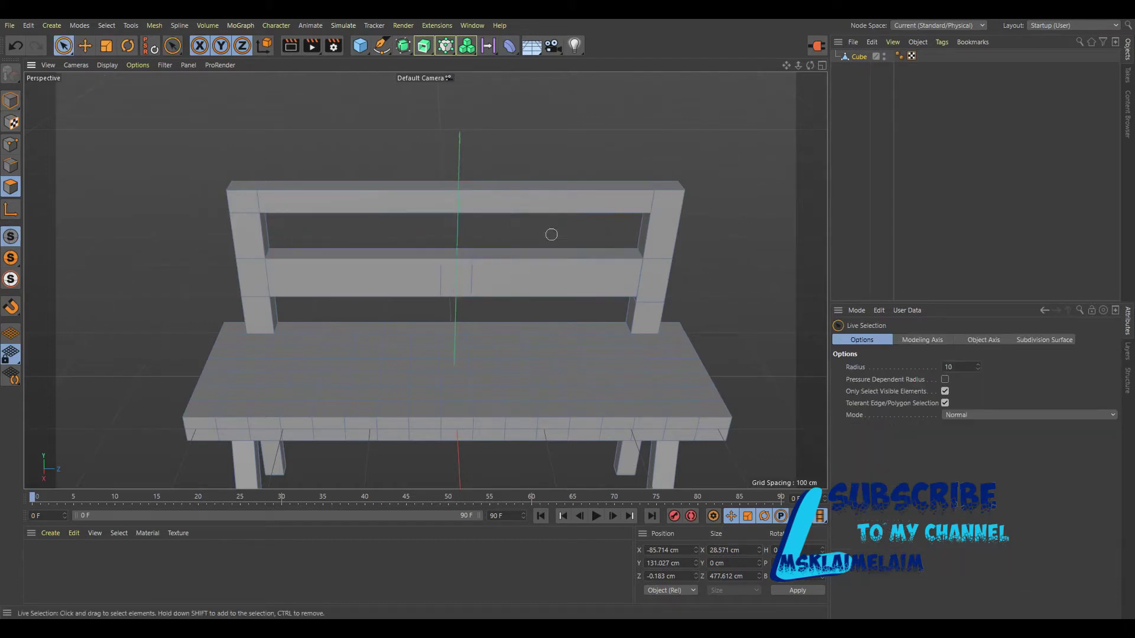
pyautogui.click(456, 252)
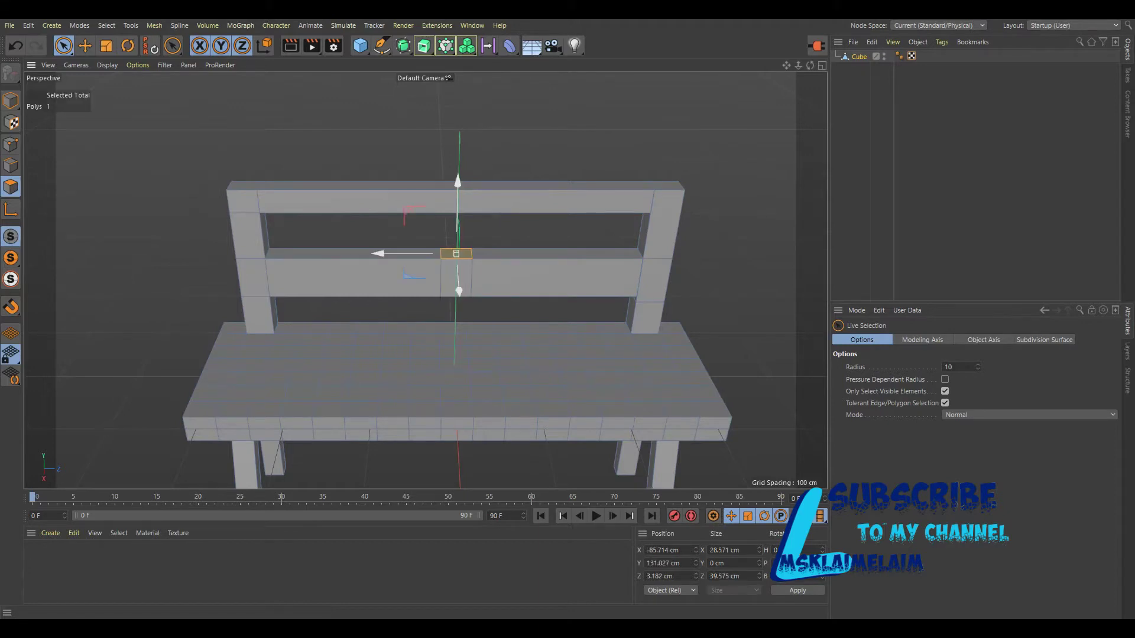
pyautogui.keyDown('ctrl'); pyautogui.moveTo(458, 278); pyautogui.dragTo(458, 234); pyautogui.keyUp('ctrl')
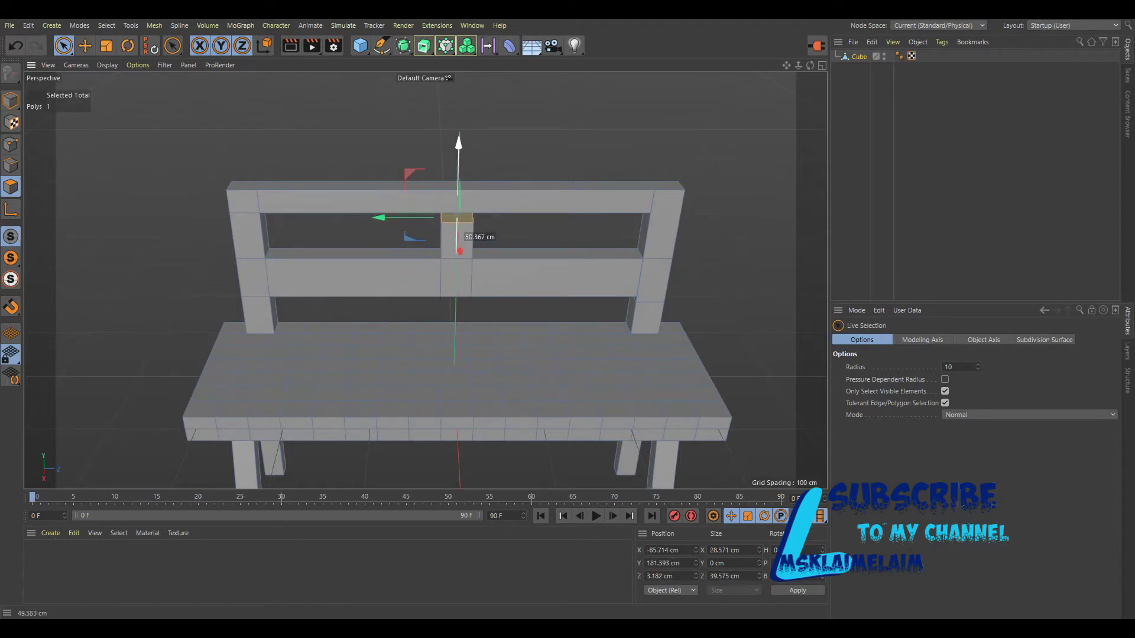
pyautogui.click(538, 118)
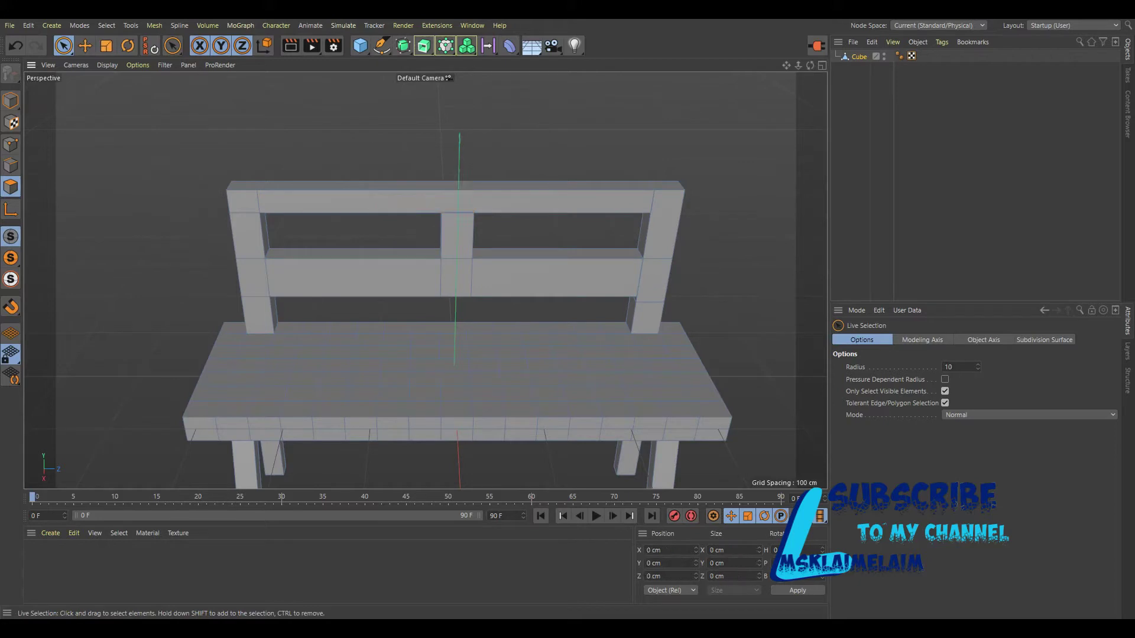
# Step: Select the seat-top polygons near the left and right front corners
pyautogui.scroll(3, 473, 230)
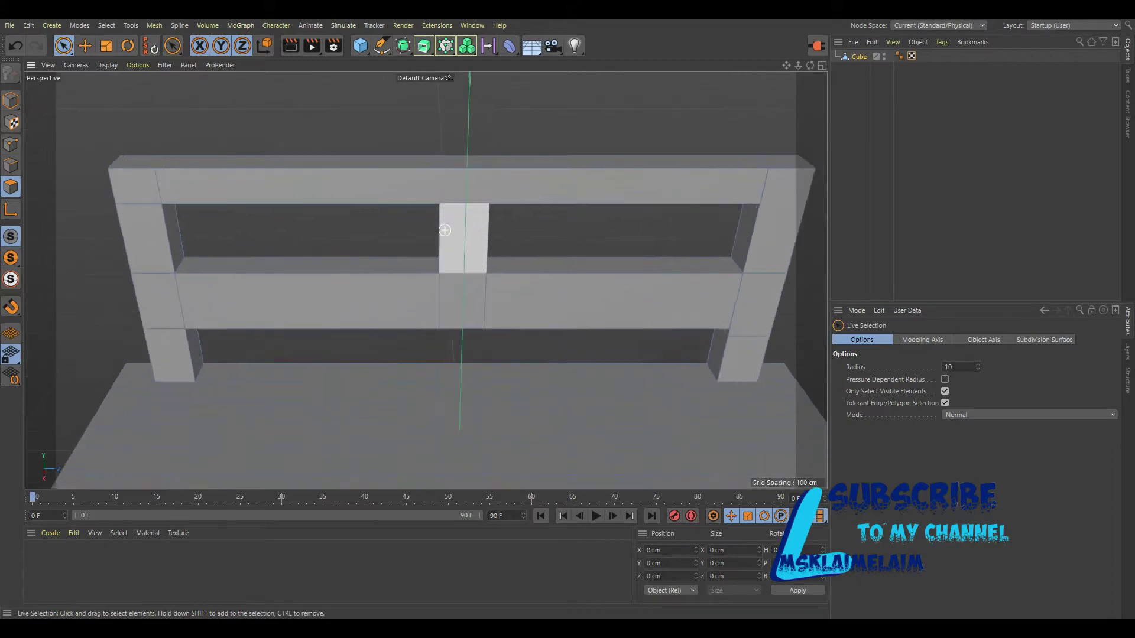
pyautogui.scroll(3, 467, 228)
pyautogui.scroll(2, 509, 181)
pyautogui.scroll(-1, 509, 182)
pyautogui.scroll(-1, 520, 178)
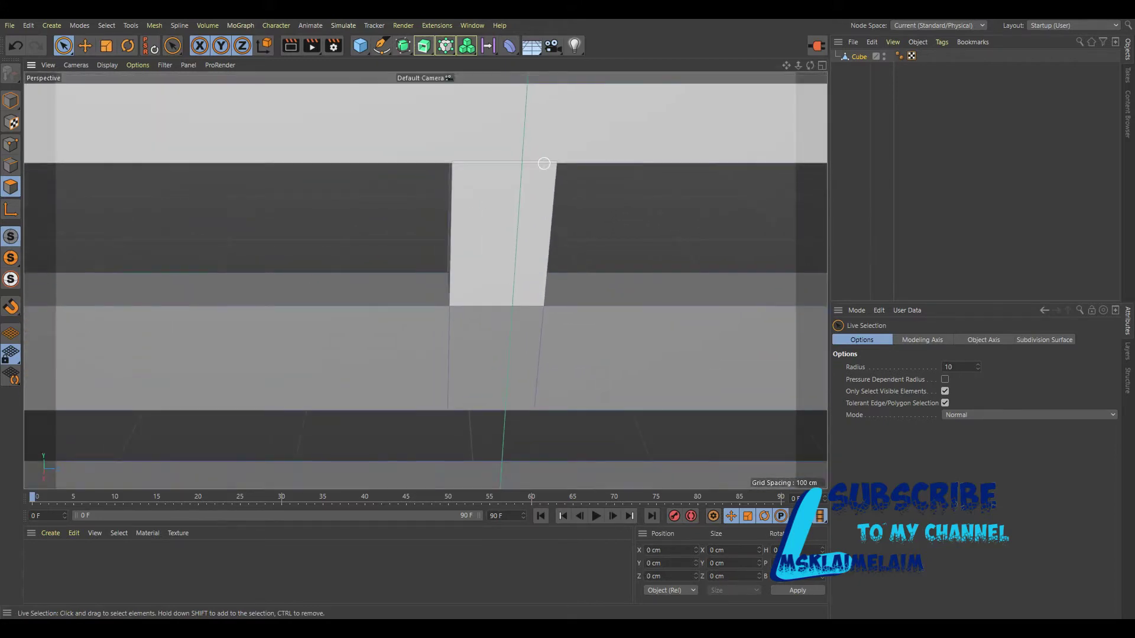
pyautogui.scroll(-3, 531, 172)
pyautogui.scroll(-2, 543, 166)
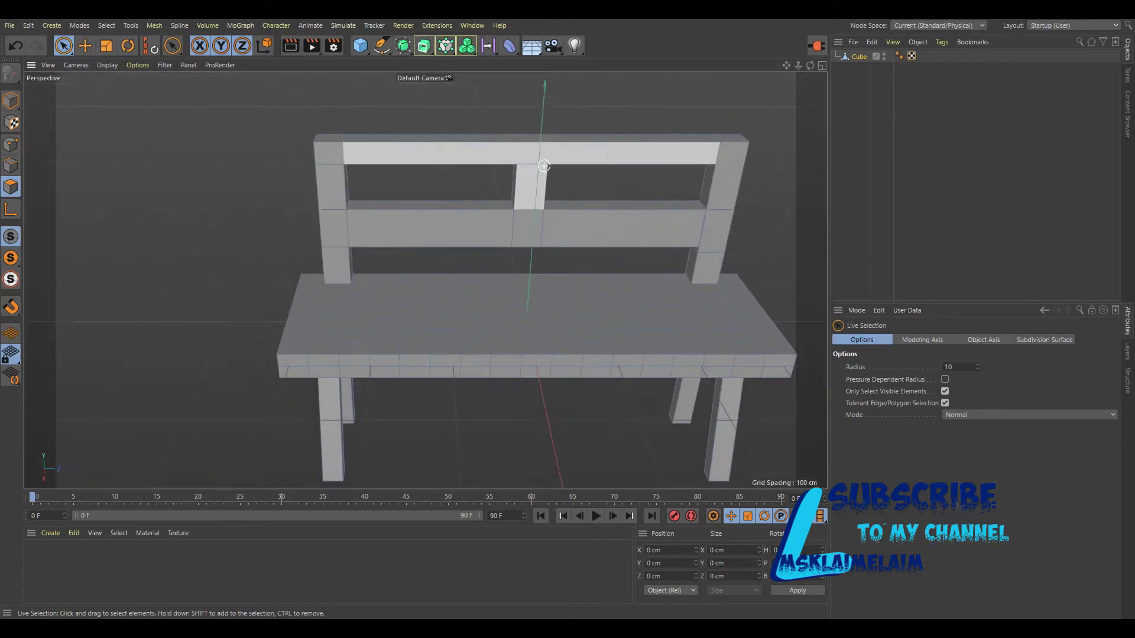
pyautogui.click(323, 347)
pyautogui.click(424, 425)
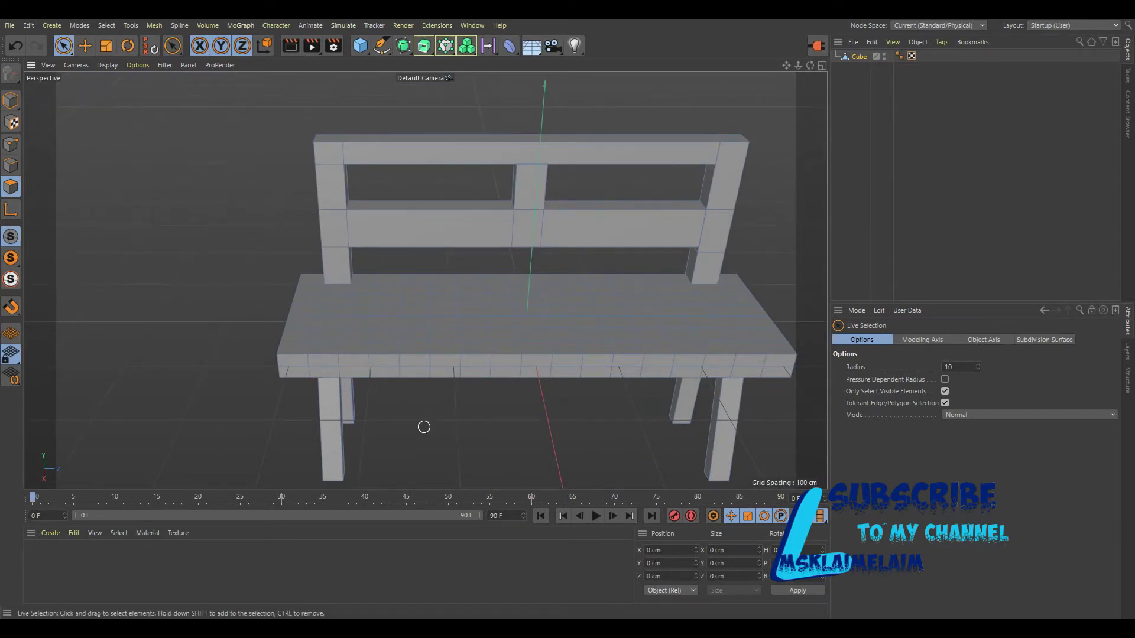
pyautogui.click(322, 348)
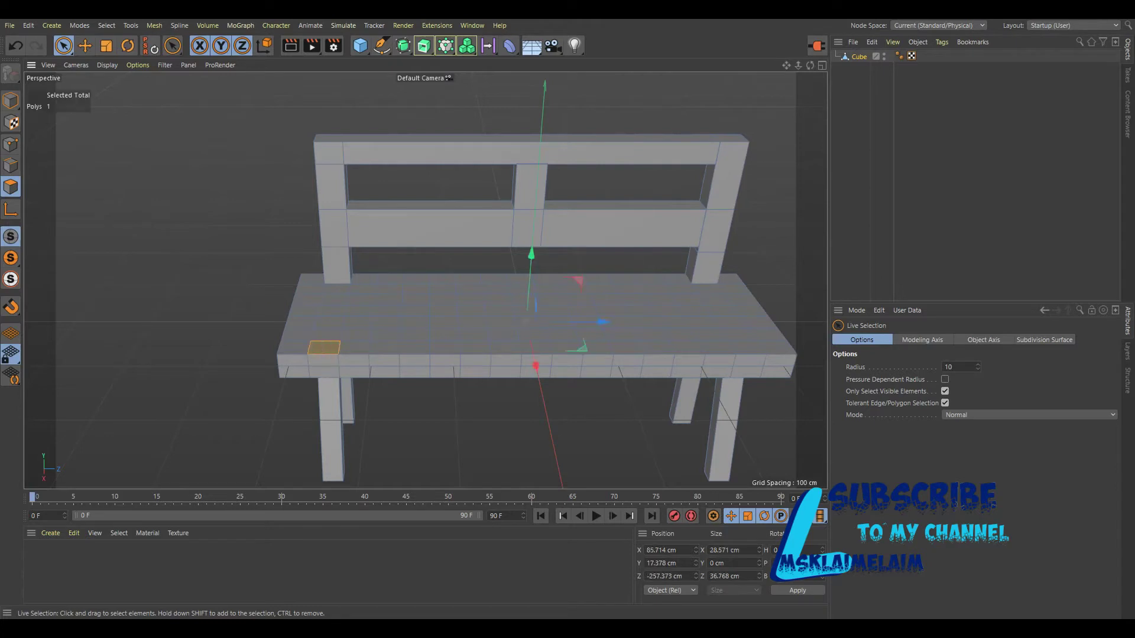
pyautogui.keyDown('shift'); pyautogui.click(749, 347); pyautogui.keyUp('shift')
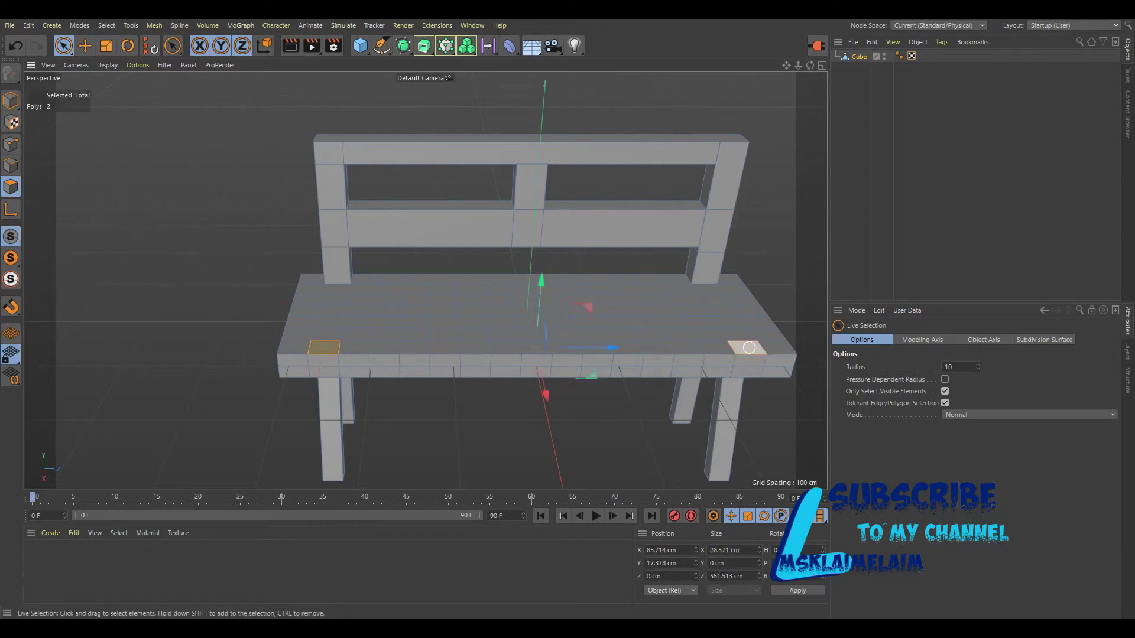
pyautogui.rightClick(326, 347)
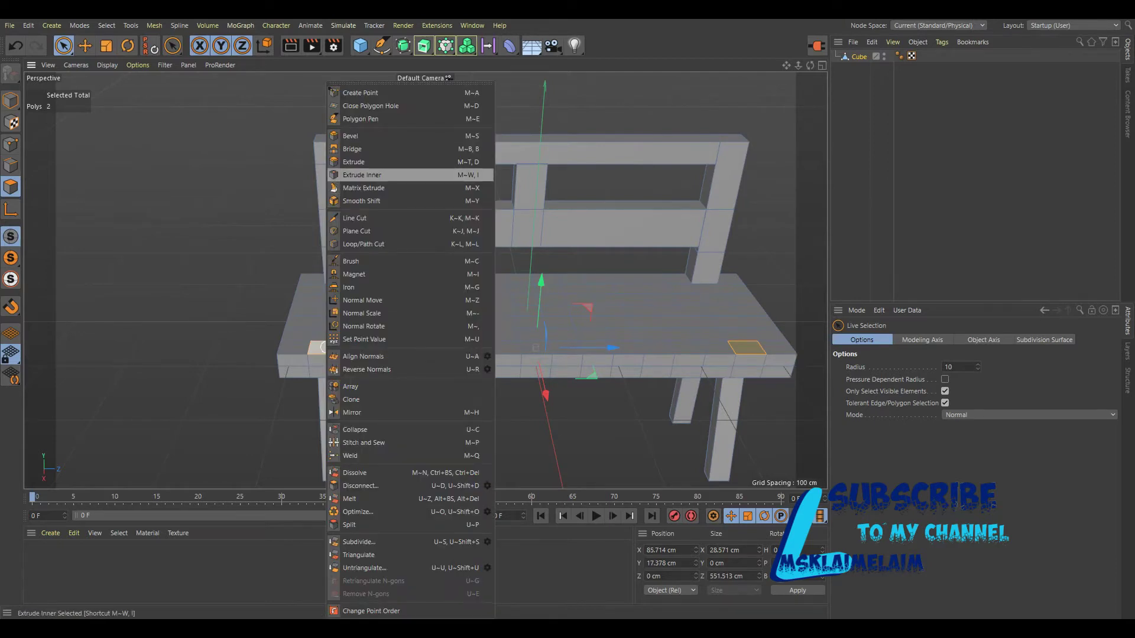
# Step: Inset both seat faces, then extrude them 30 cm and raise them into short blocks
pyautogui.click(362, 175)
pyautogui.click(861, 443)
pyautogui.press('m')
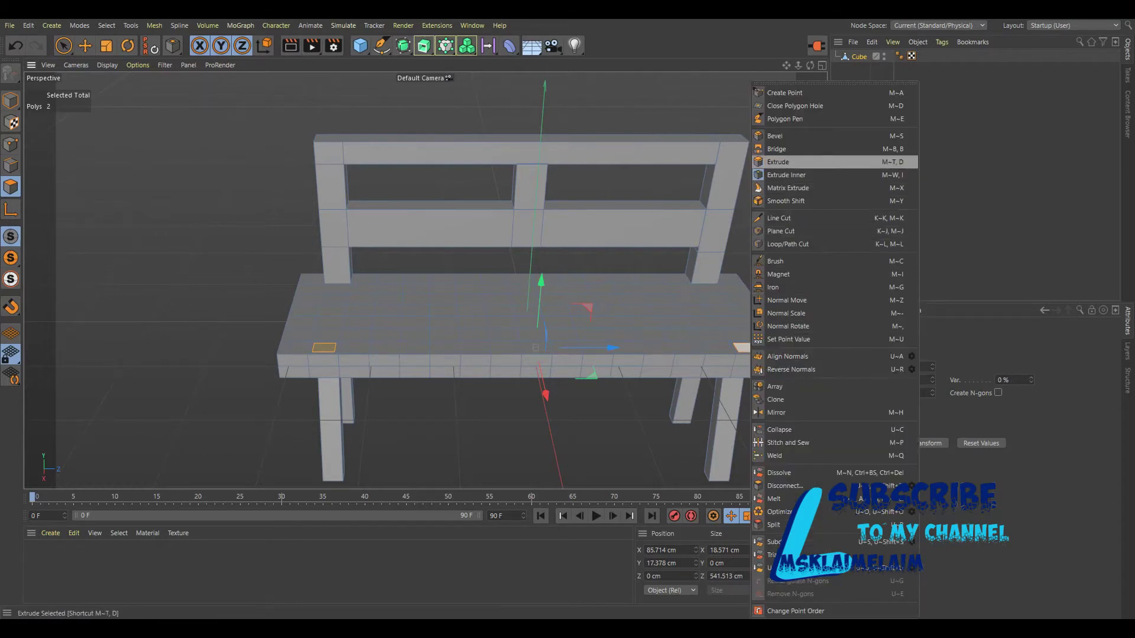
pyautogui.press('t')
pyautogui.click(857, 494)
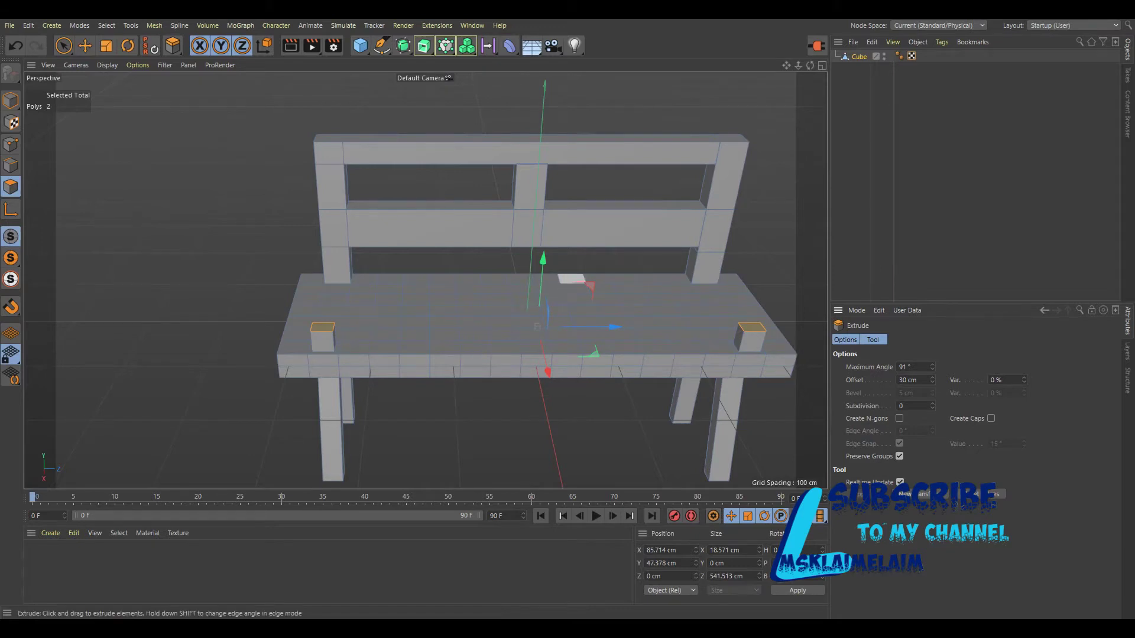
pyautogui.moveTo(536, 326); pyautogui.dragTo(544, 354)
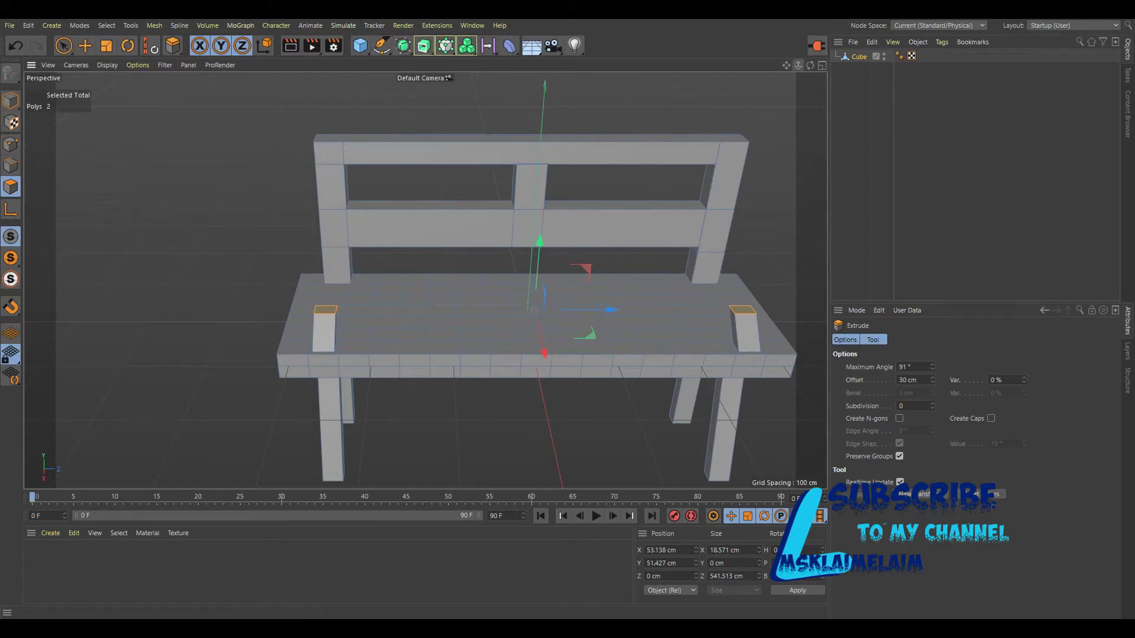
pyautogui.keyDown('alt'); pyautogui.moveTo(420, 279); pyautogui.dragTo(355, 254); pyautogui.keyUp('alt')
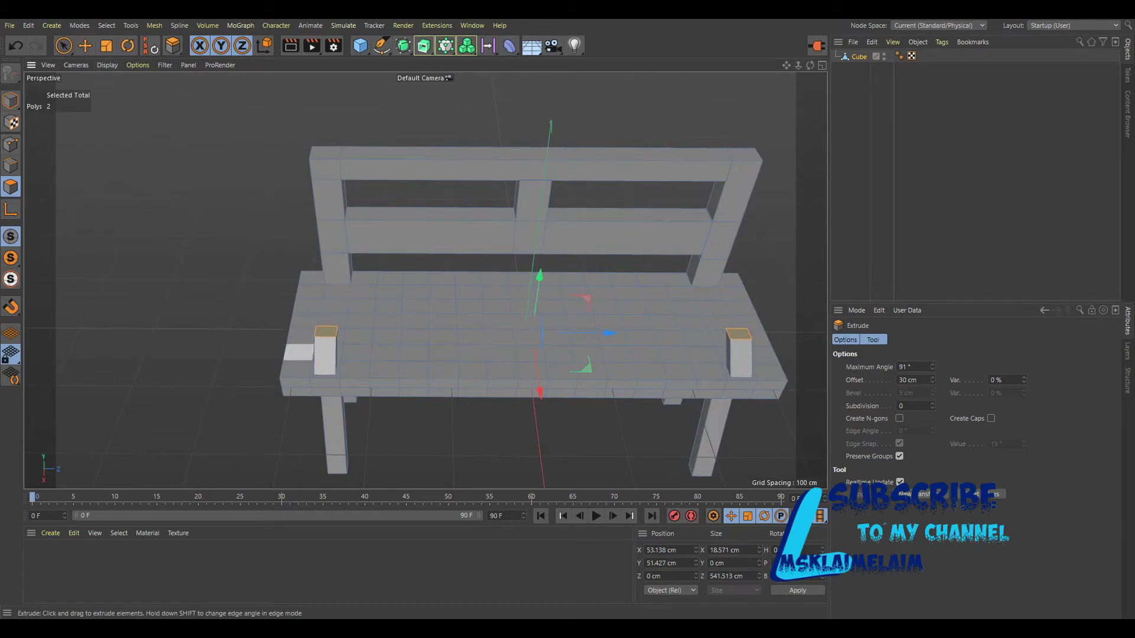
pyautogui.rightClick(324, 352)
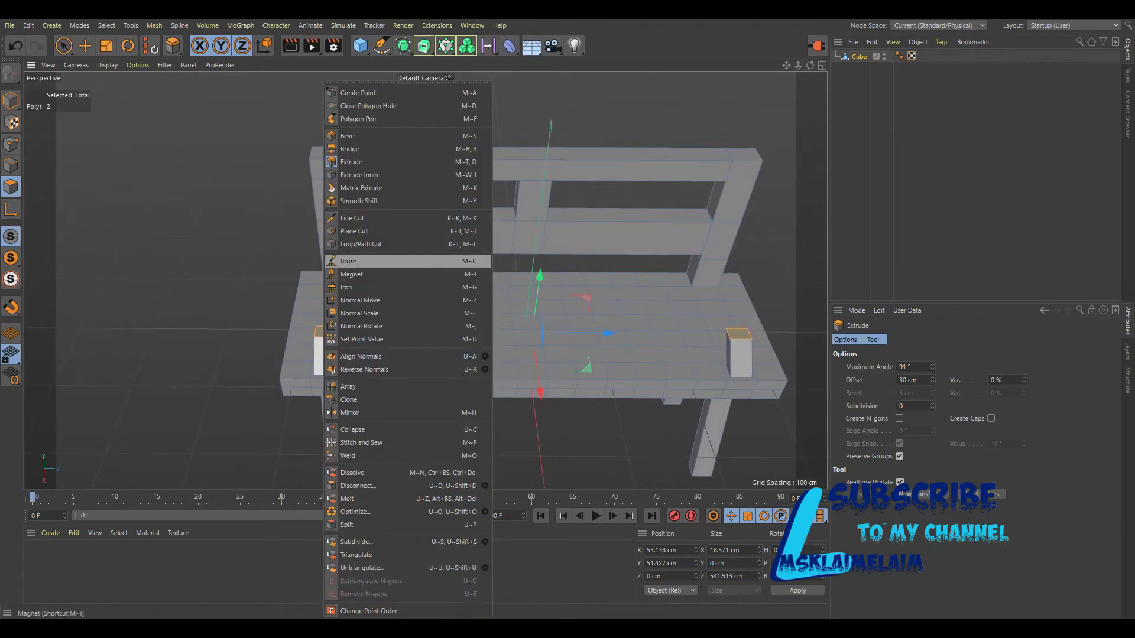
# Step: Activate Loop/Path Cut on the bench and orbit to a side view of it
pyautogui.click(360, 244)
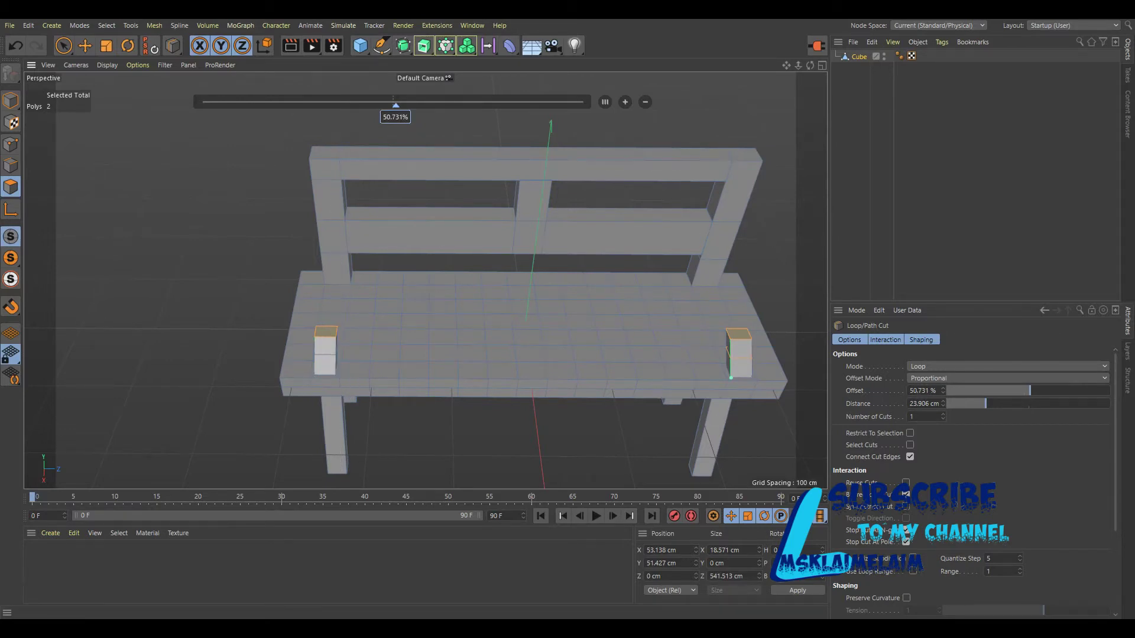
pyautogui.keyDown('alt'); pyautogui.moveTo(431, 276); pyautogui.dragTo(425, 280); pyautogui.keyUp('alt')
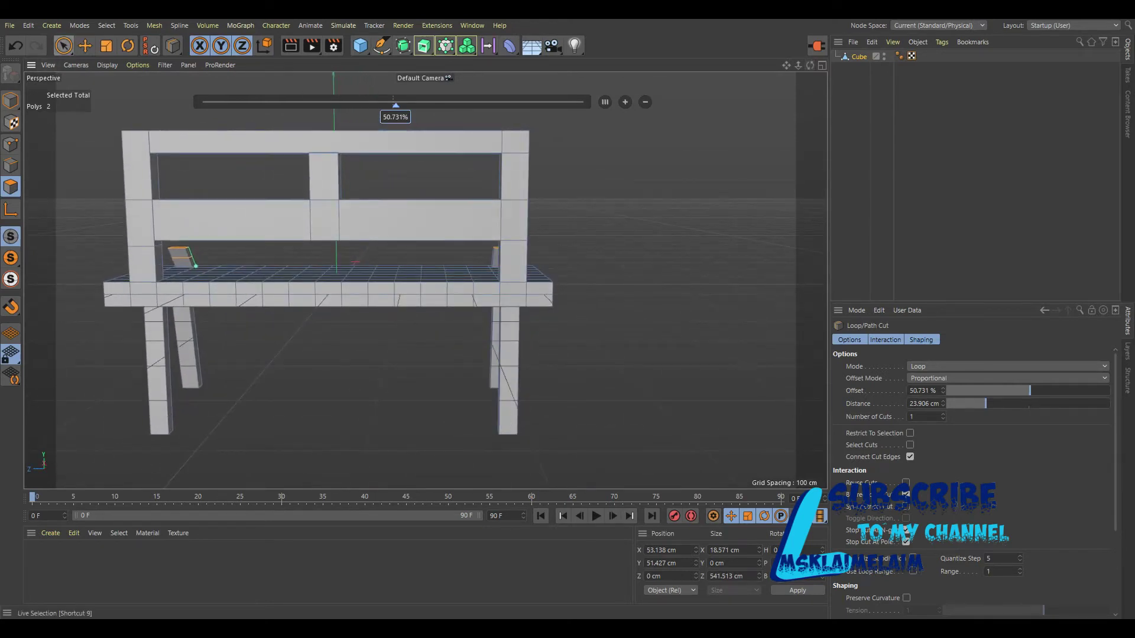
# Step: With Live Selection, zoom in and select the right leaning block's top face
pyautogui.click(63, 45)
pyautogui.scroll(2, 378, 347)
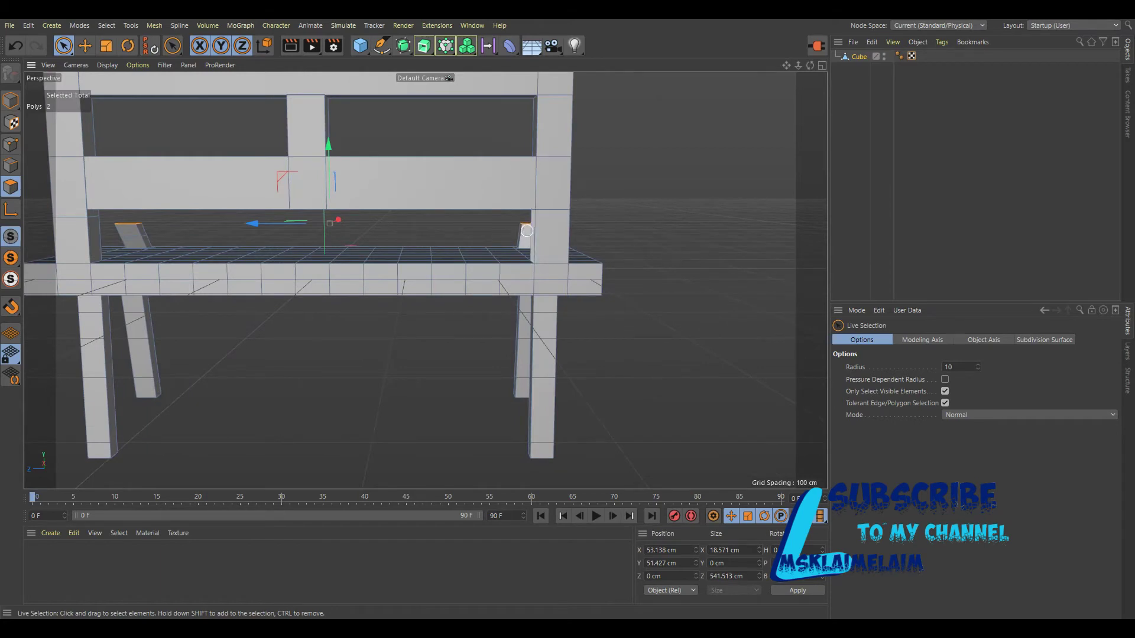
pyautogui.scroll(2, 527, 230)
pyautogui.scroll(2, 543, 216)
pyautogui.scroll(2, 562, 201)
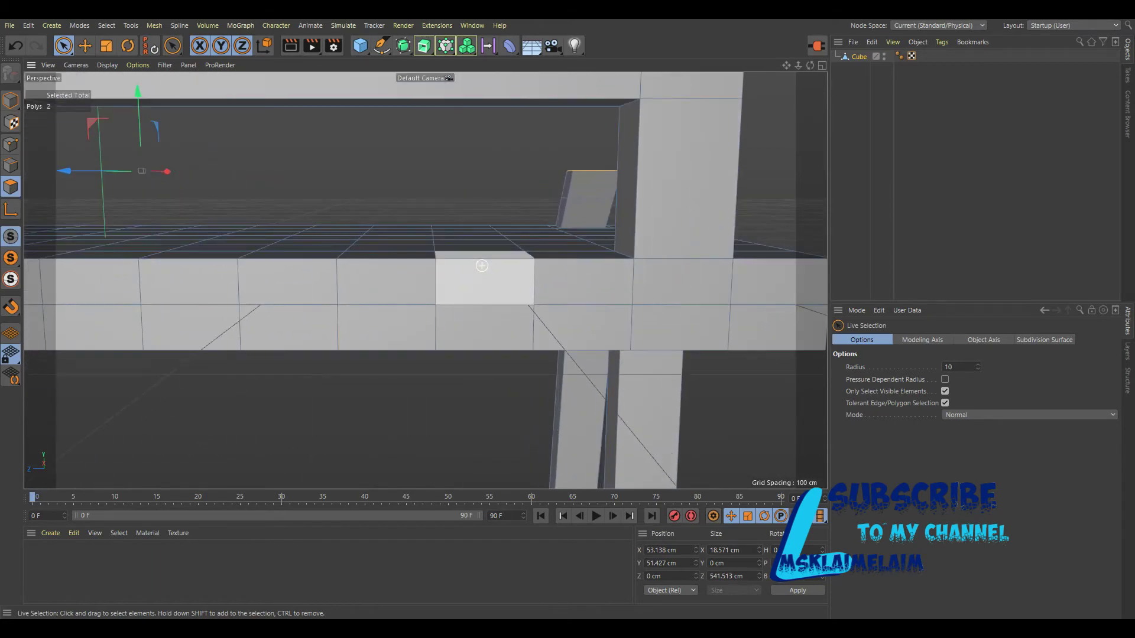
pyautogui.click(580, 188)
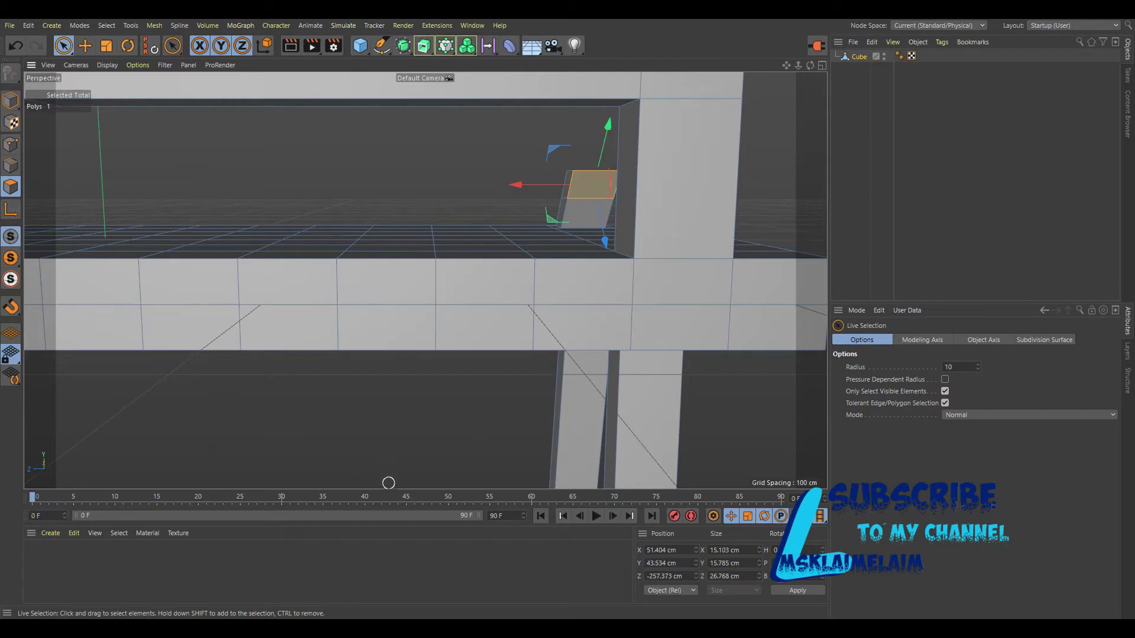
# Step: Add the left block's top face to the selection and frame both faces
pyautogui.scroll(-2, 155, 293)
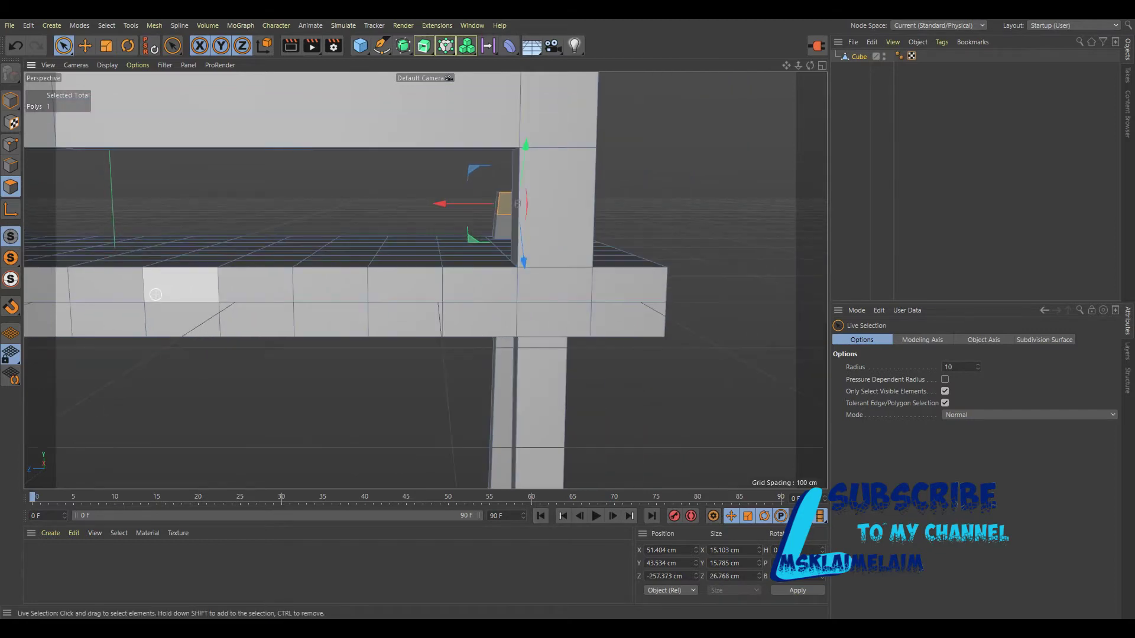
pyautogui.moveTo(786, 65); pyautogui.dragTo(82, 177)
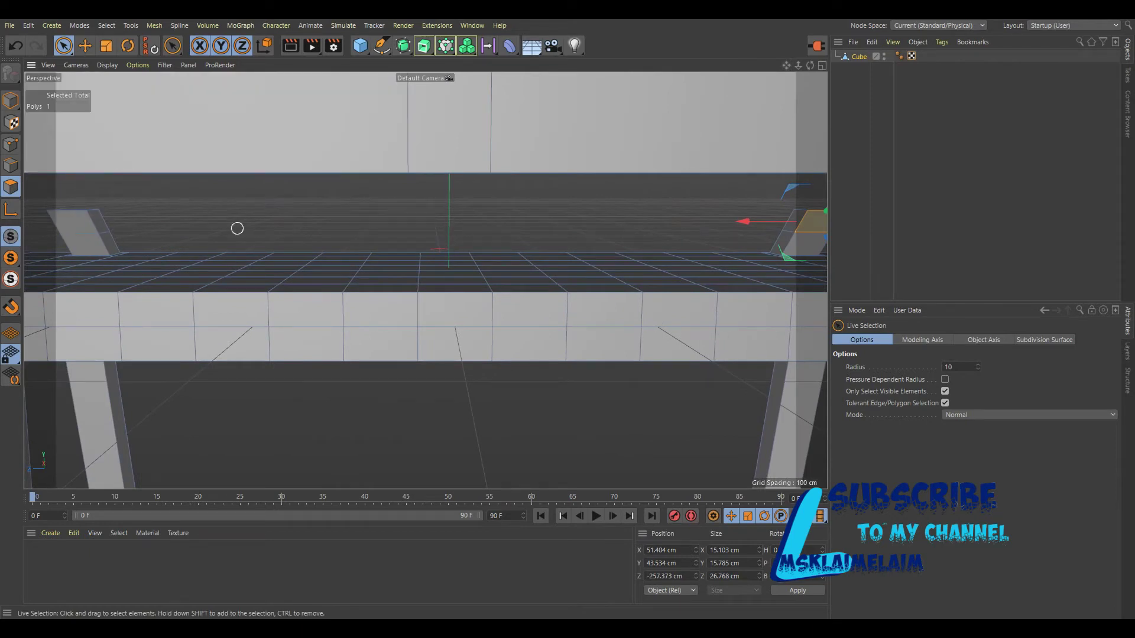
pyautogui.keyDown('shift'); pyautogui.click(77, 223); pyautogui.keyUp('shift')
pyautogui.press('s')
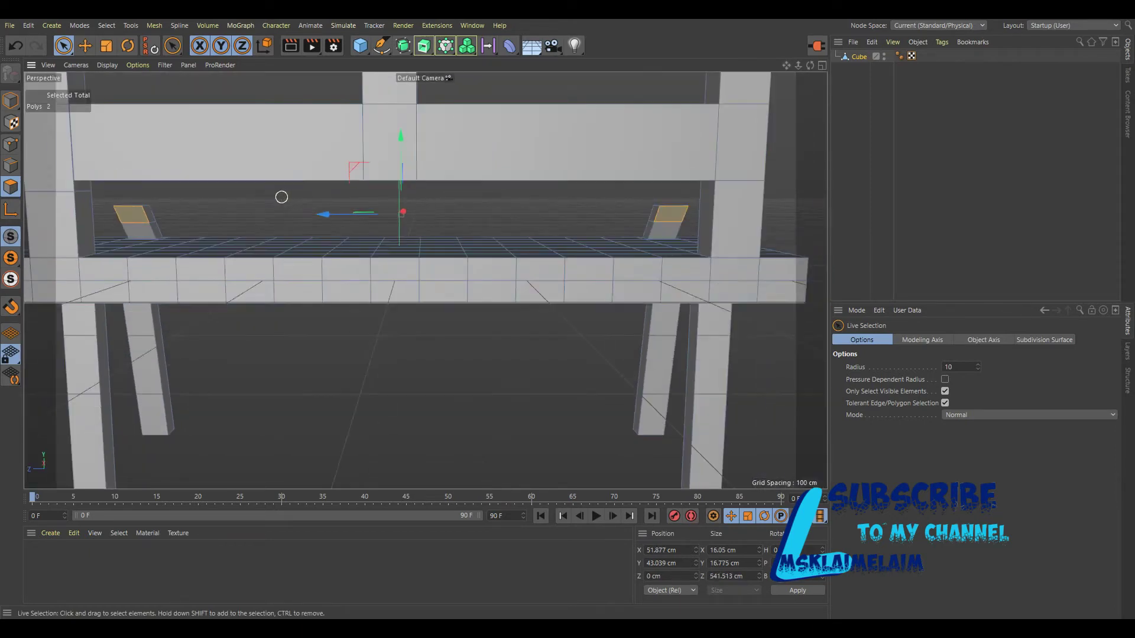
pyautogui.keyDown('alt'); pyautogui.moveTo(296, 201); pyautogui.dragTo(425, 281); pyautogui.keyUp('alt')
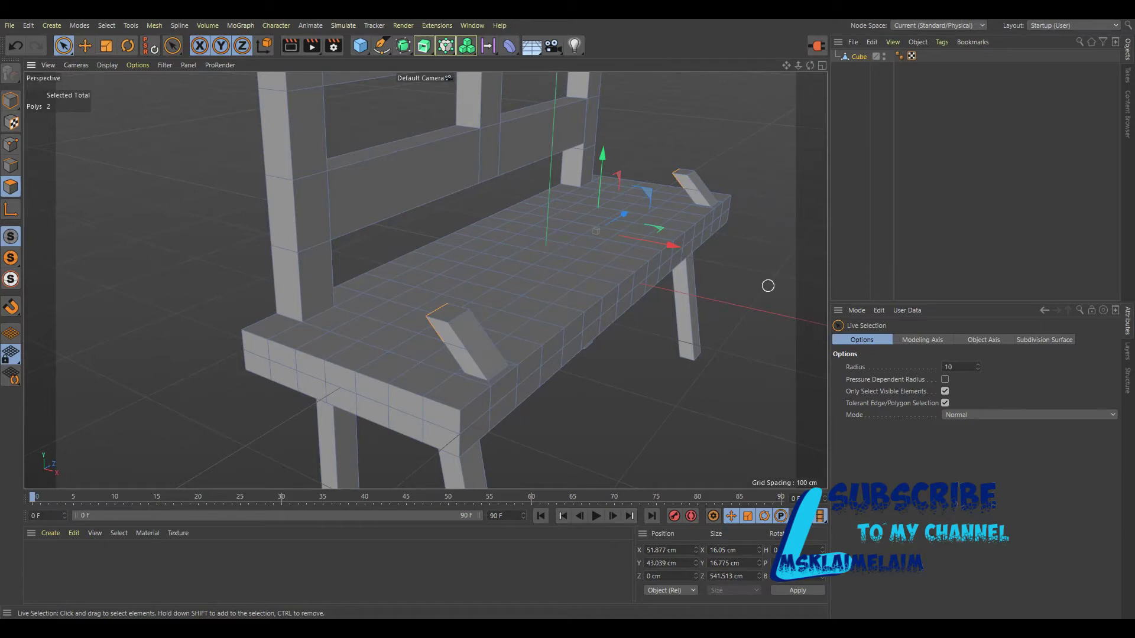
# Step: Select both leaning blocks' top faces, checking them from low and front viewpoints
pyautogui.click(449, 314)
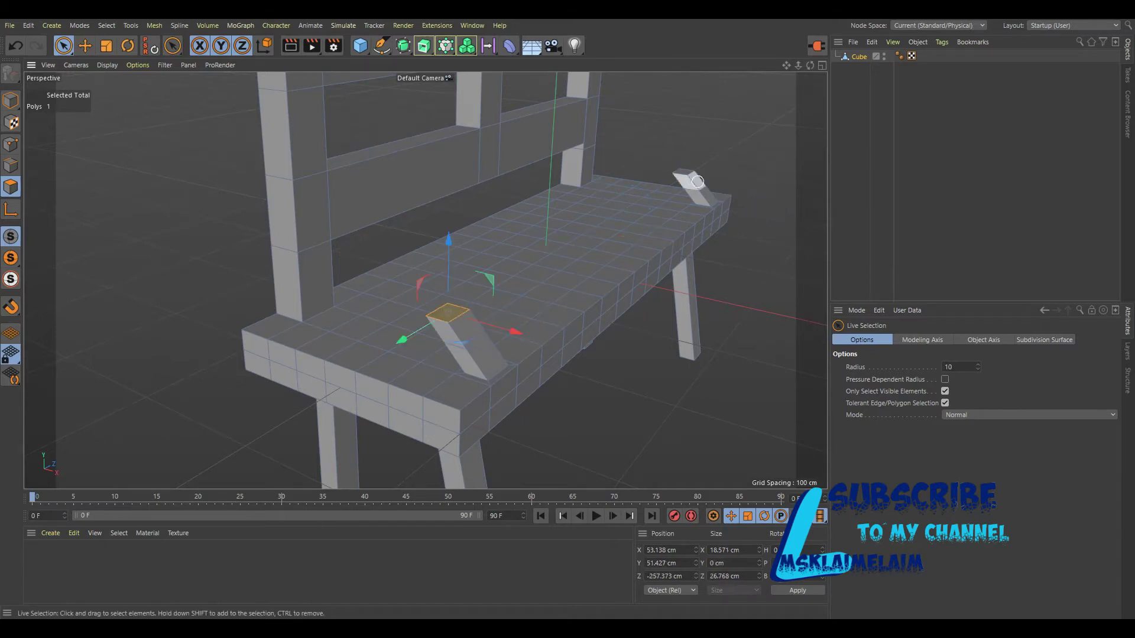
pyautogui.scroll(3, 681, 168)
pyautogui.scroll(3, 683, 159)
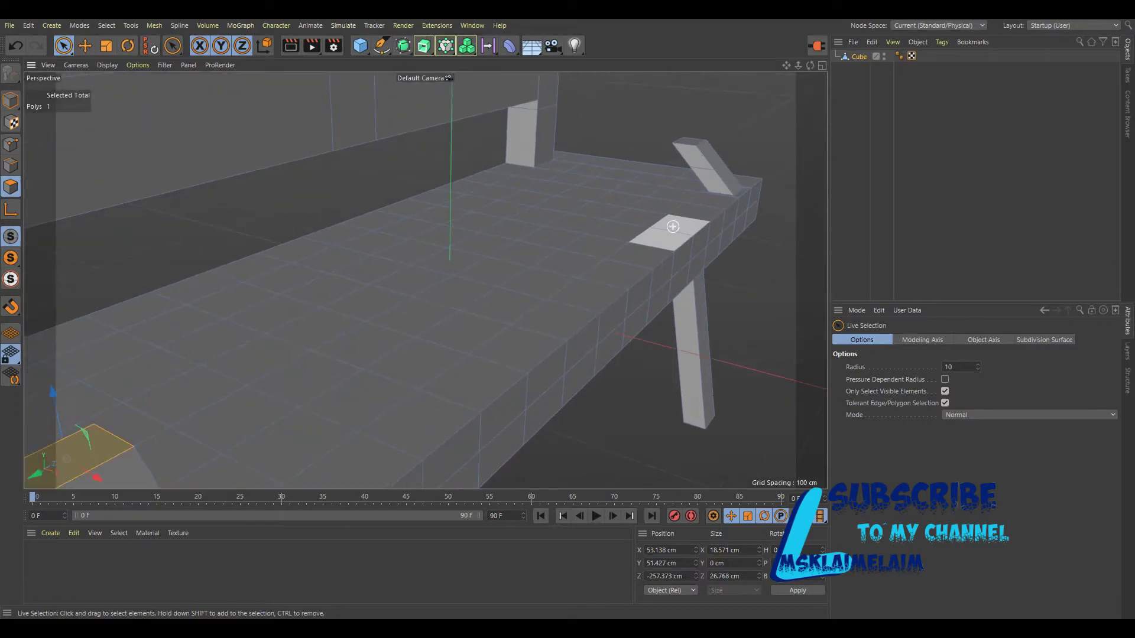
pyautogui.scroll(3, 695, 130)
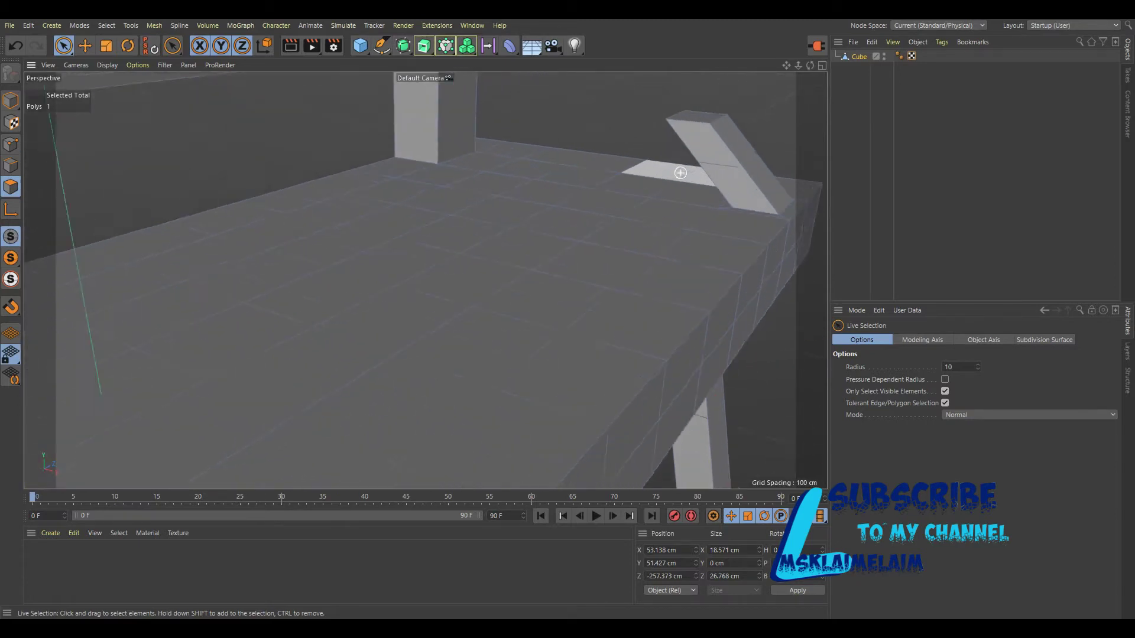
pyautogui.scroll(2, 708, 112)
pyautogui.scroll(-3, 708, 111)
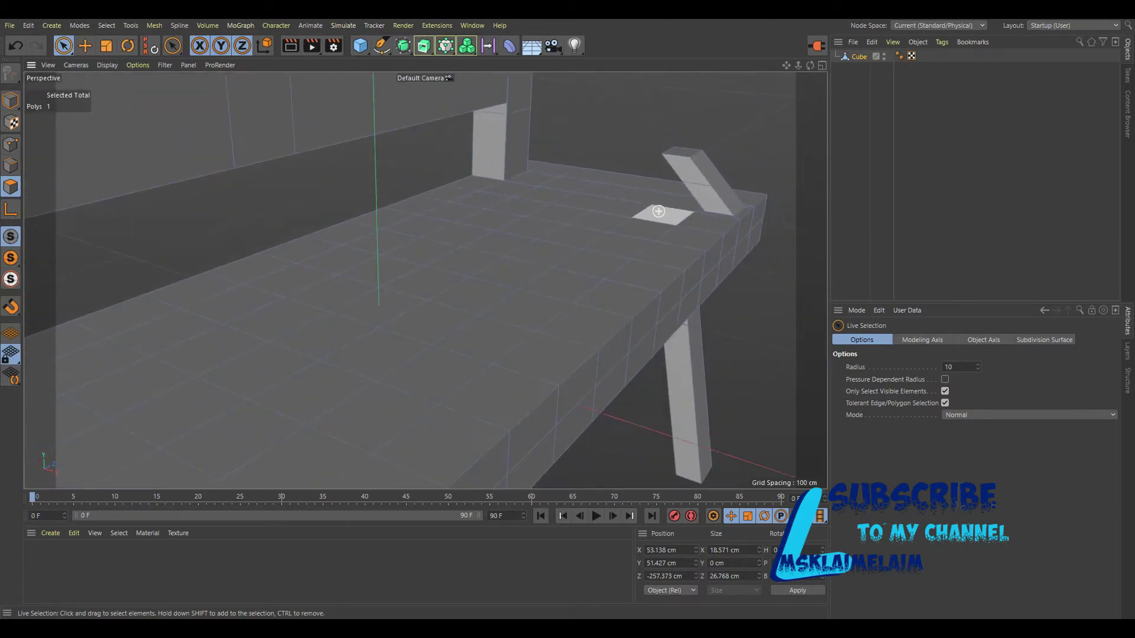
pyautogui.scroll(-3, 708, 111)
pyautogui.moveTo(810, 65); pyautogui.dragTo(786, 88)
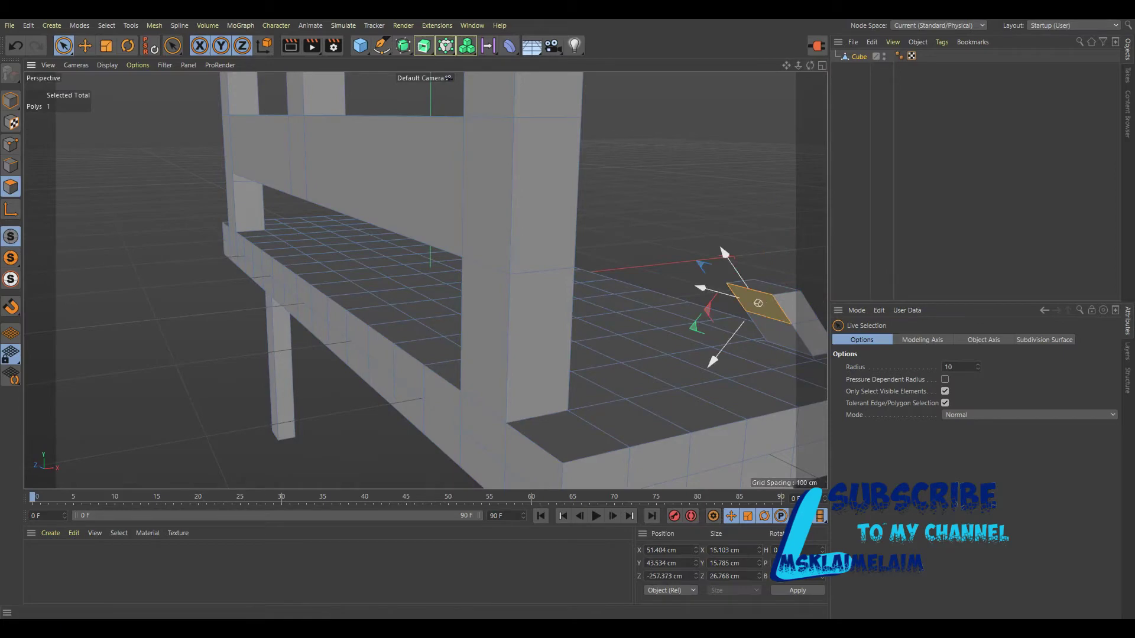
pyautogui.moveTo(810, 65)
pyautogui.mouseDown()
pyautogui.moveTo(425, 280)
pyautogui.moveTo(427, 192)
pyautogui.mouseUp()
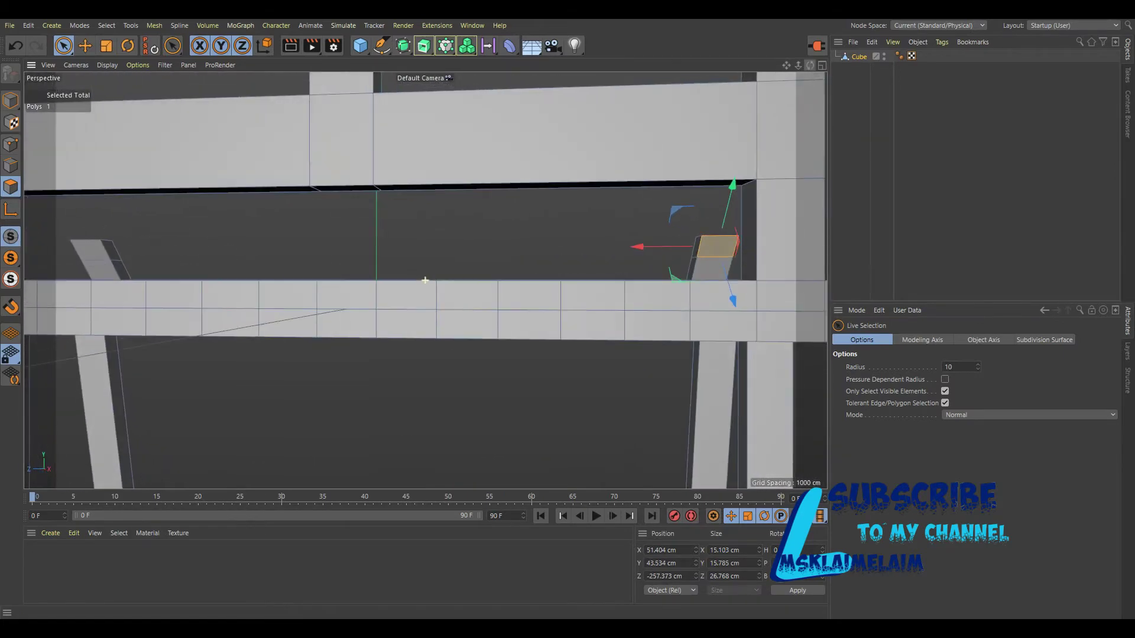
pyautogui.keyDown('shift'); pyautogui.click(103, 252); pyautogui.keyUp('shift')
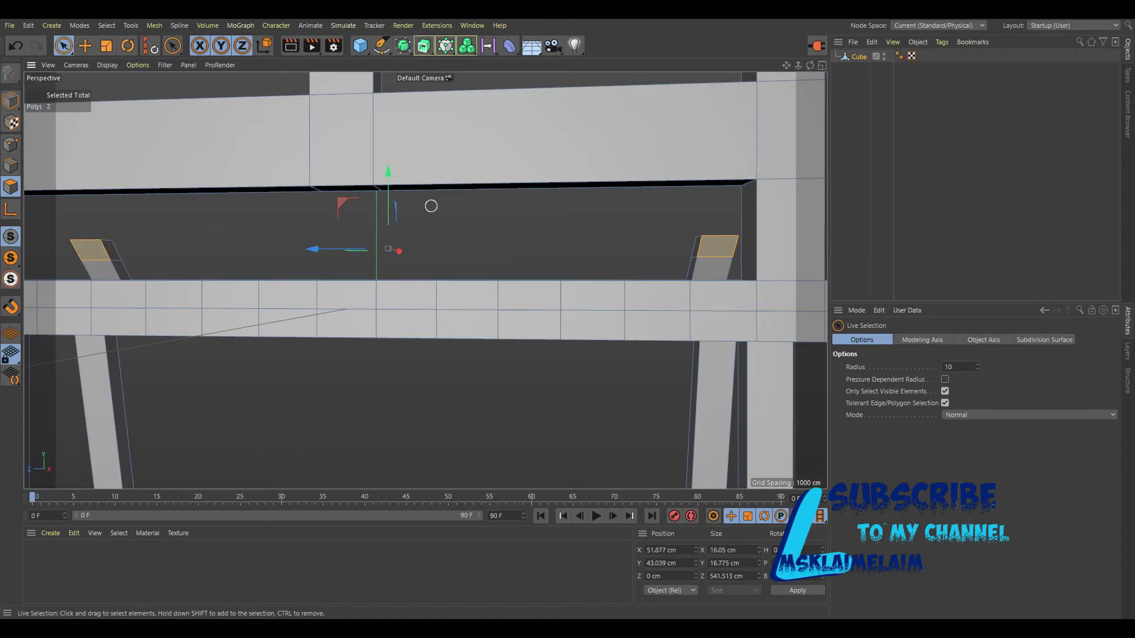
pyautogui.moveTo(810, 65)
pyautogui.mouseDown()
pyautogui.moveTo(425, 280)
pyautogui.moveTo(782, 133)
pyautogui.mouseUp()
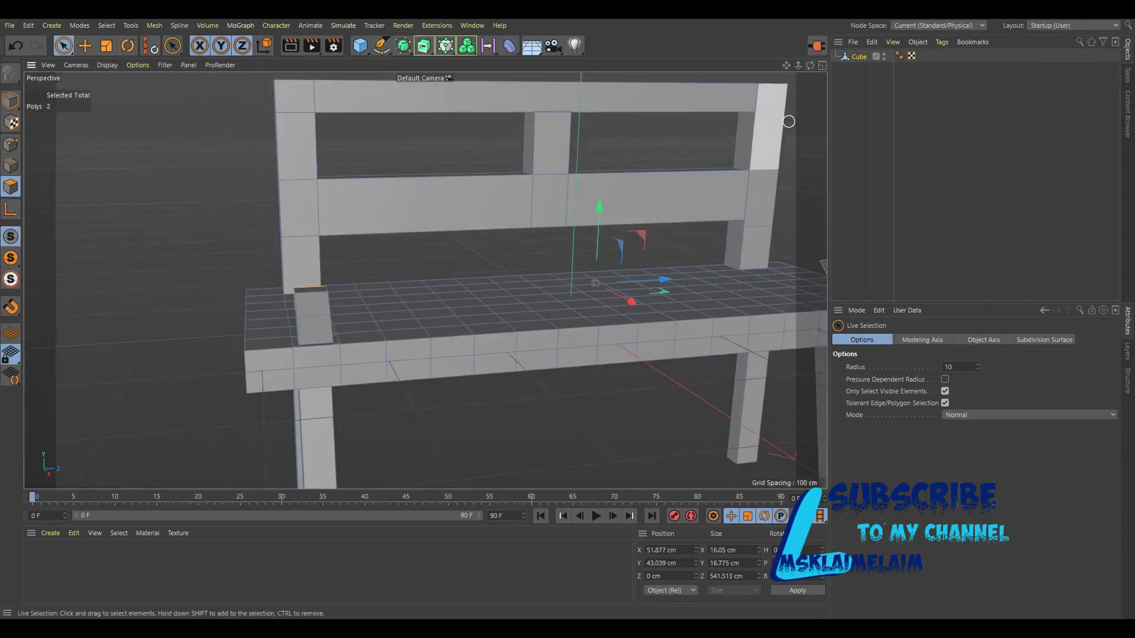
pyautogui.moveTo(810, 65); pyautogui.dragTo(425, 280)
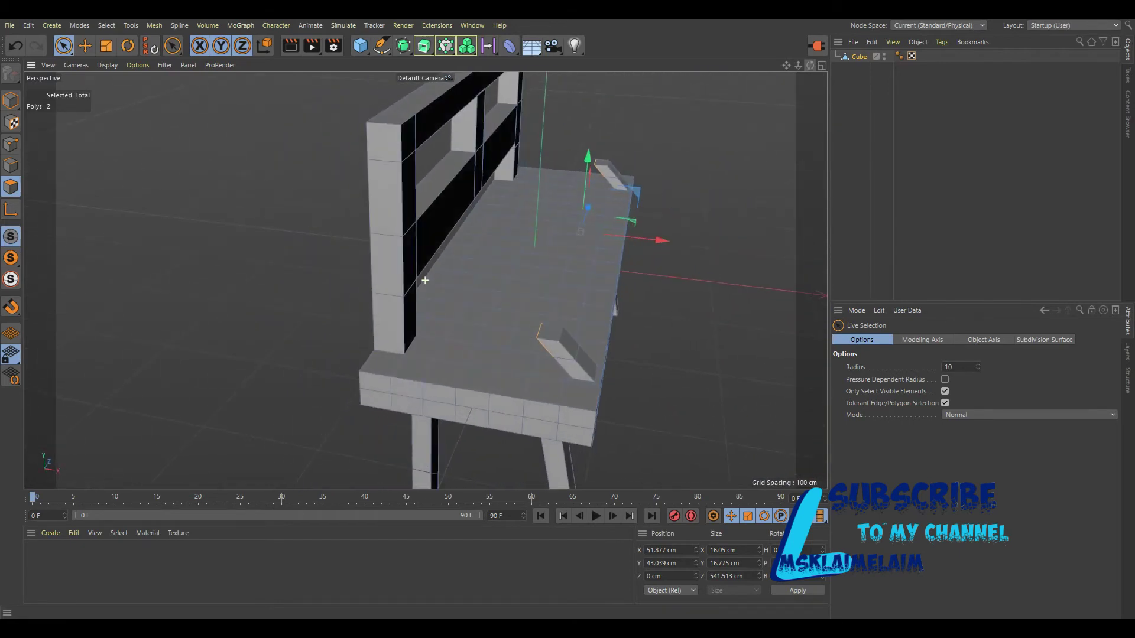
# Step: Drag the armrest polygons along X to the seat's outer ends, viewed front-on
pyautogui.moveTo(661, 239); pyautogui.dragTo(581, 232)
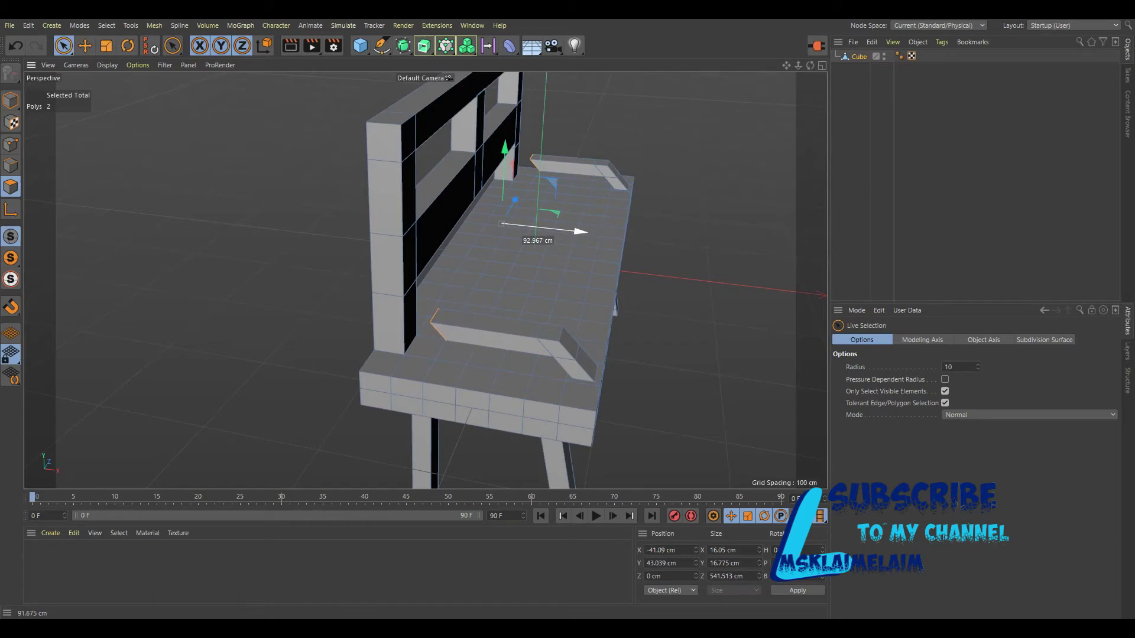
pyautogui.moveTo(585, 232); pyautogui.dragTo(425, 280)
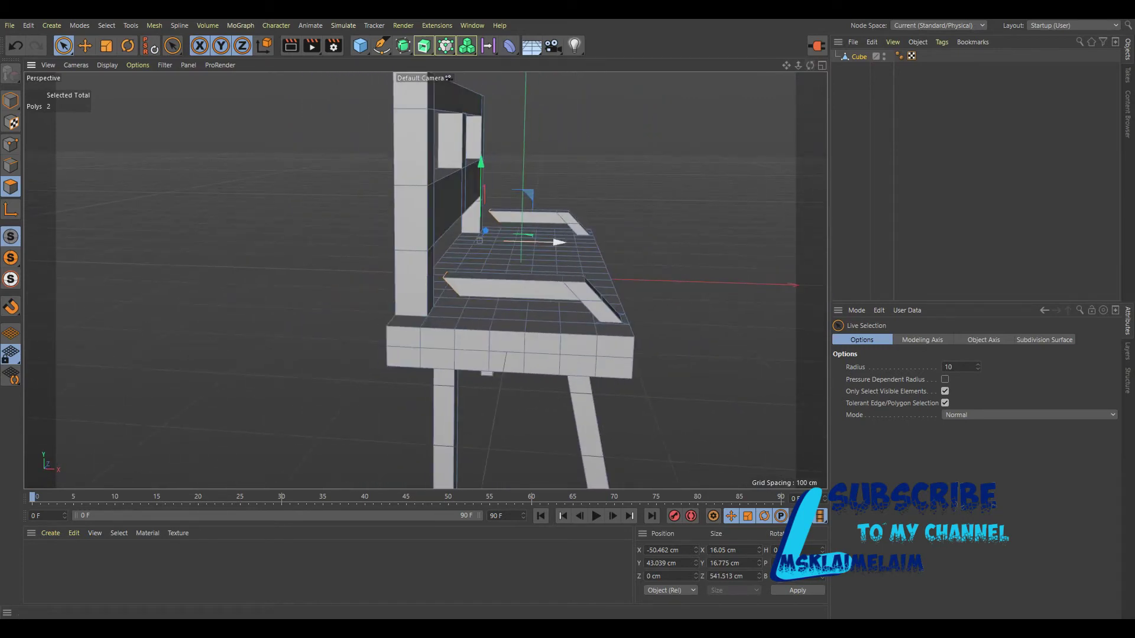
pyautogui.moveTo(558, 242); pyautogui.dragTo(535, 242)
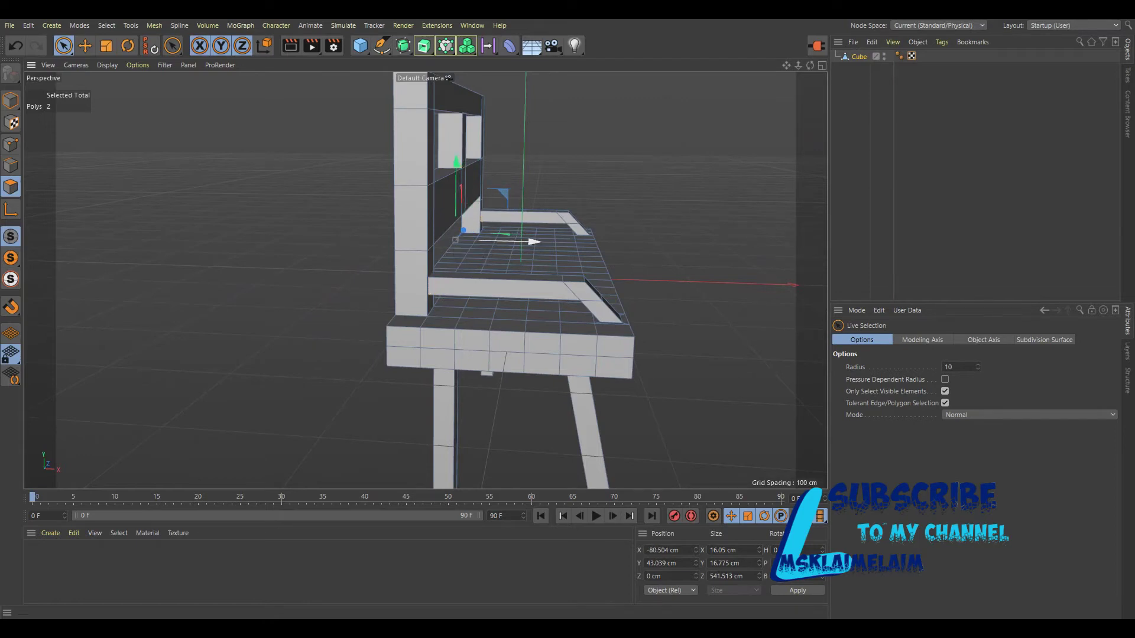
pyautogui.moveTo(809, 65)
pyautogui.mouseDown()
pyautogui.moveTo(425, 280)
pyautogui.moveTo(478, 222)
pyautogui.mouseUp()
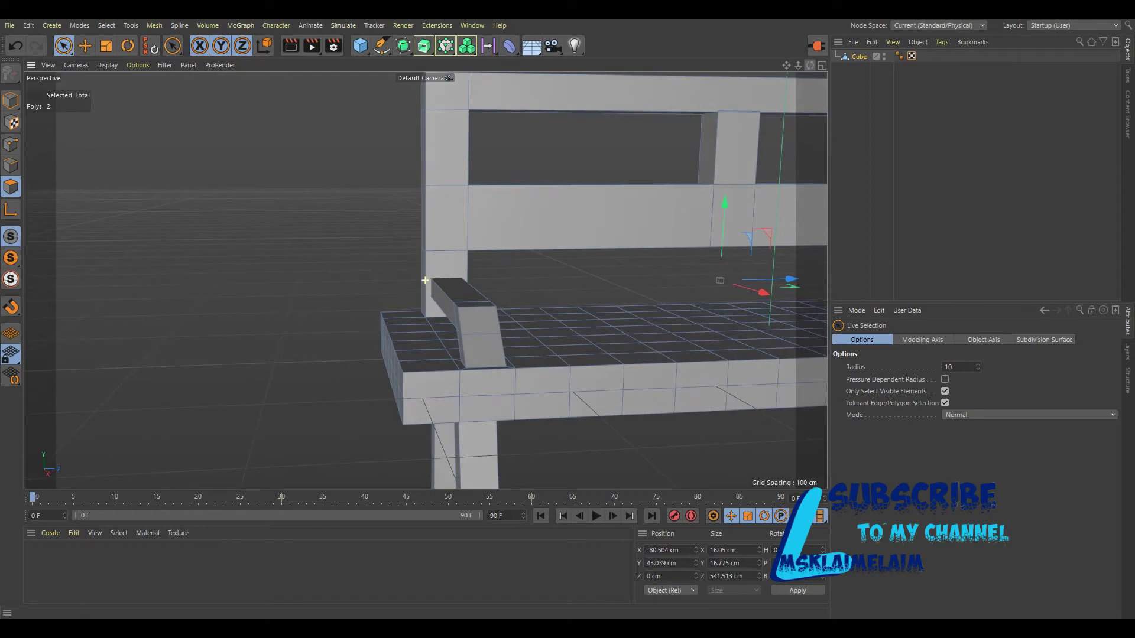
pyautogui.scroll(-5, 478, 221)
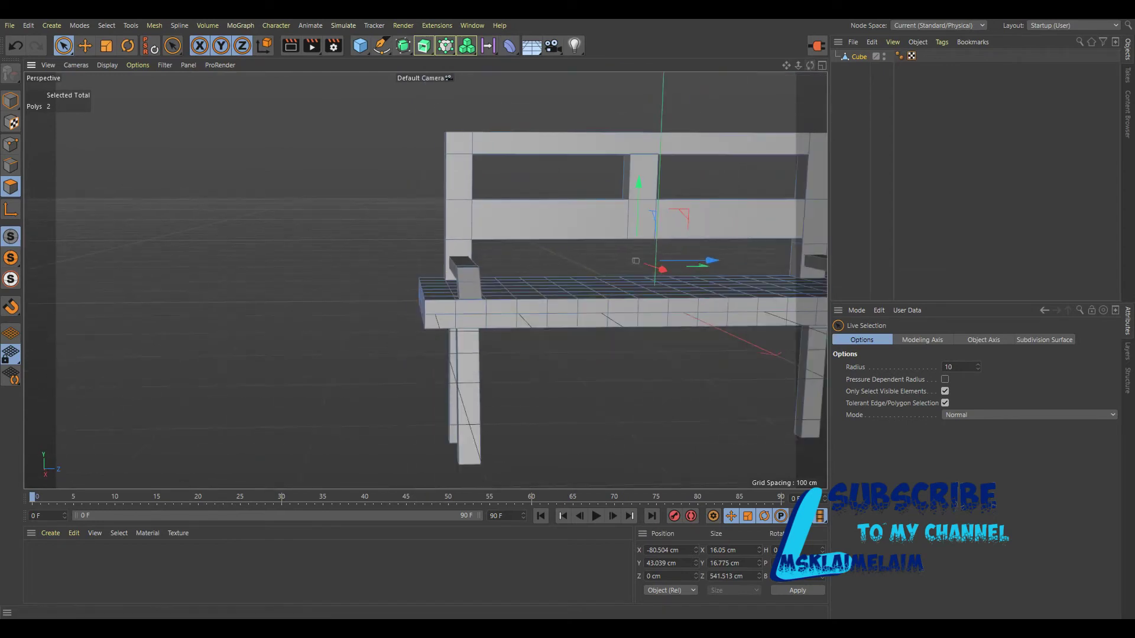
pyautogui.moveTo(809, 66); pyautogui.dragTo(778, 167)
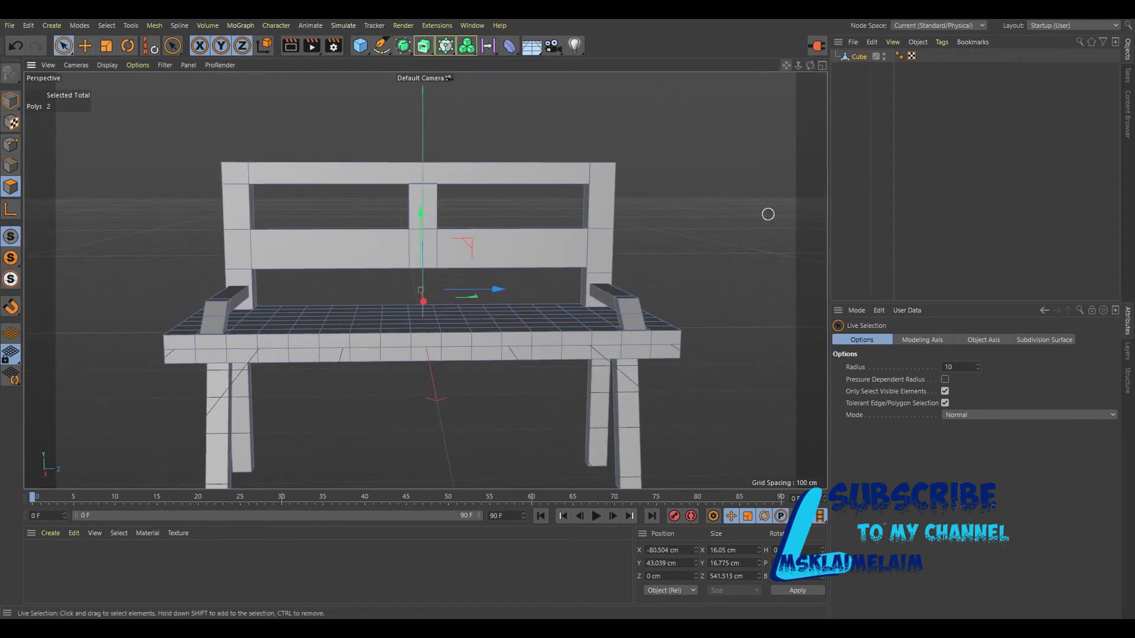
# Step: Load the Sandstone 06 stone shader preset into the scene's materials
pyautogui.scroll(2, 549, 254)
pyautogui.scroll(3, 550, 254)
pyautogui.scroll(-4, 550, 254)
pyautogui.keyDown('alt'); pyautogui.moveTo(354, 277); pyautogui.dragTo(425, 280); pyautogui.keyUp('alt')
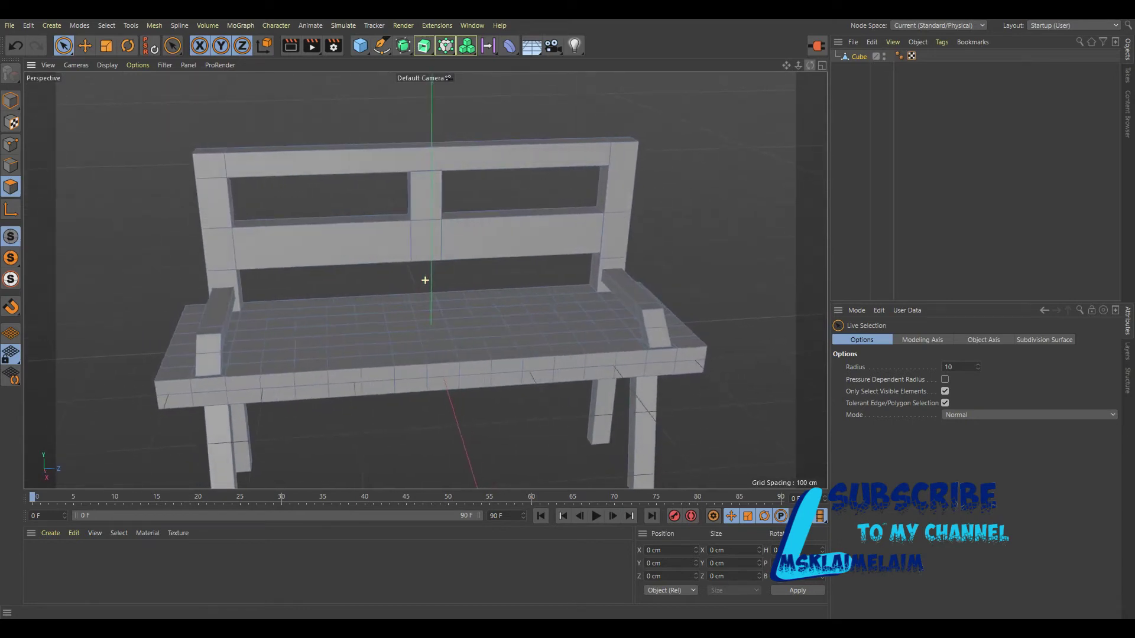
pyautogui.keyDown('alt'); pyautogui.moveTo(758, 223); pyautogui.dragTo(758, 223); pyautogui.keyUp('alt')
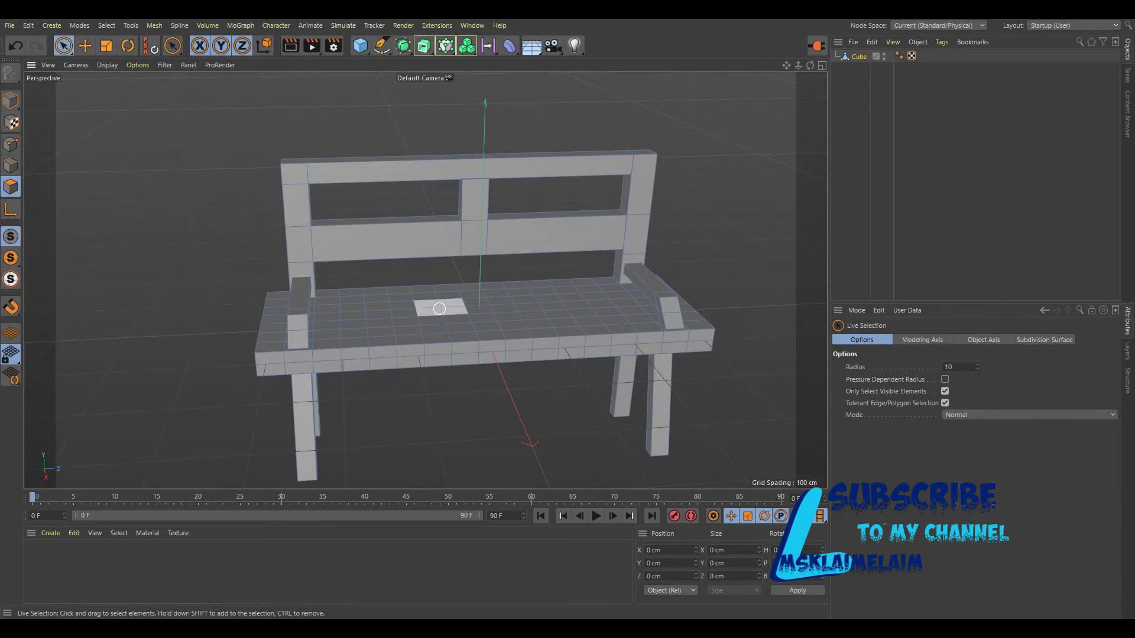
pyautogui.click(50, 533)
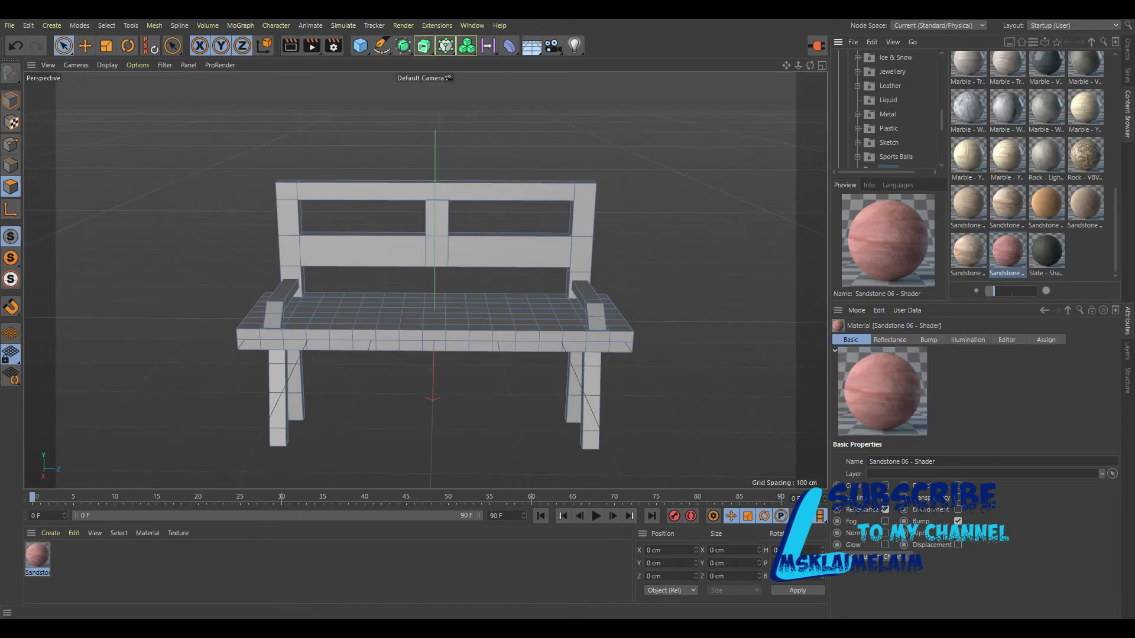
# Step: Apply Sandstone 06 to the bench Cube and render the viewport with Ctrl+R
pyautogui.hotkey('shift', 'F1')
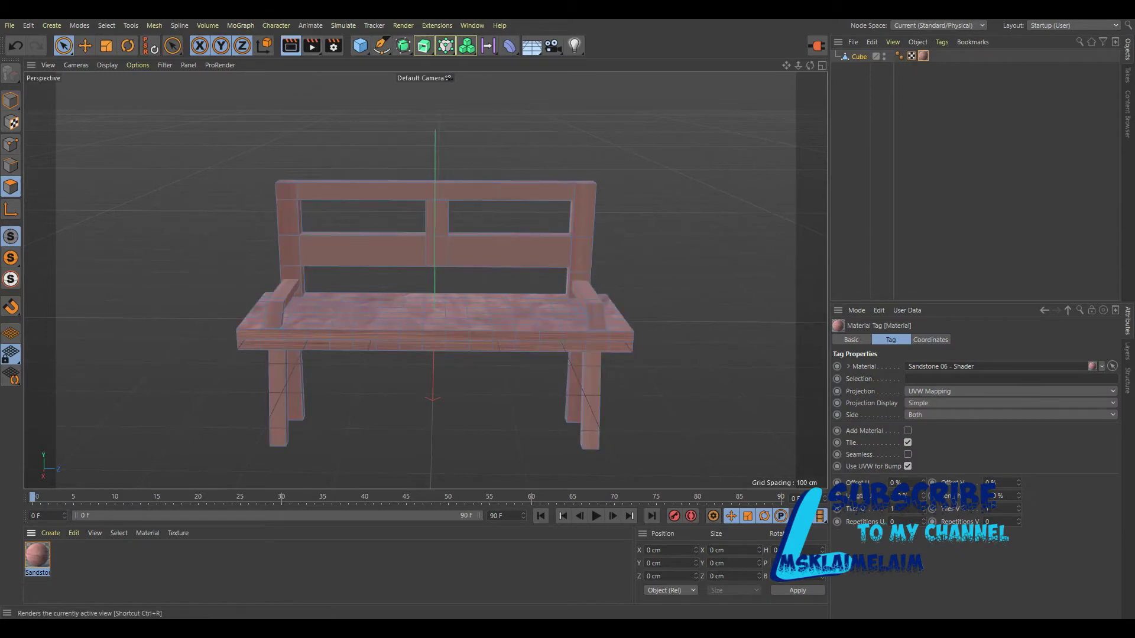
pyautogui.hotkey('ctrl', 'r')
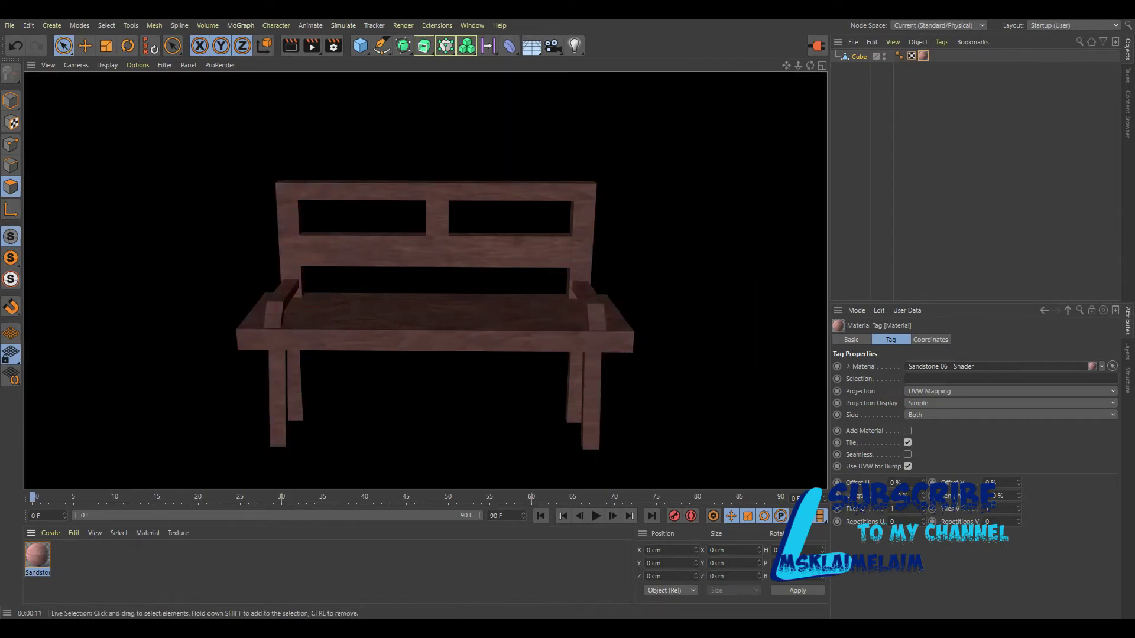
# Step: Add a Physical Sky set to 12:00 in June 2020 and reframe the bench
pyautogui.click(531, 46)
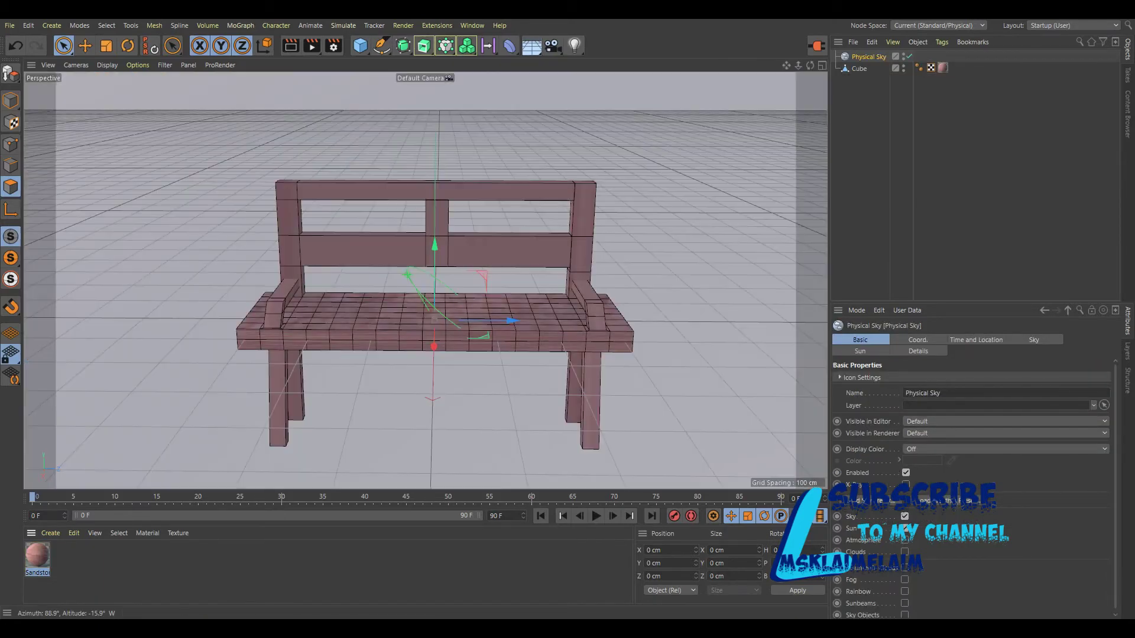
pyautogui.click(976, 340)
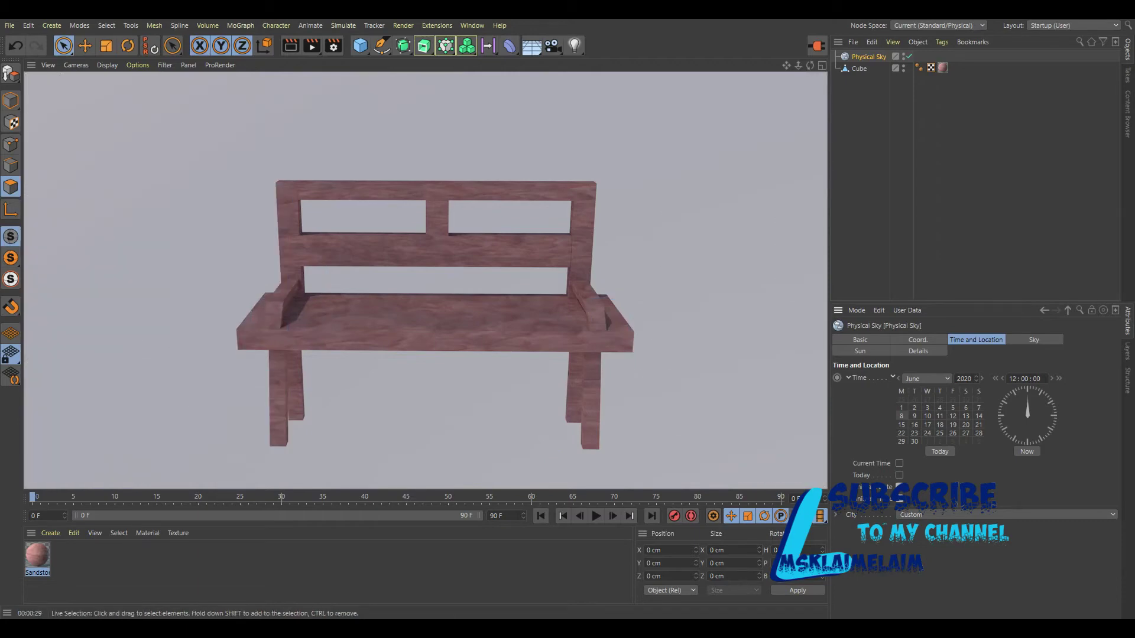
pyautogui.moveTo(809, 65)
pyautogui.mouseDown()
pyautogui.moveTo(768, 94)
pyautogui.moveTo(697, 101)
pyautogui.mouseUp()
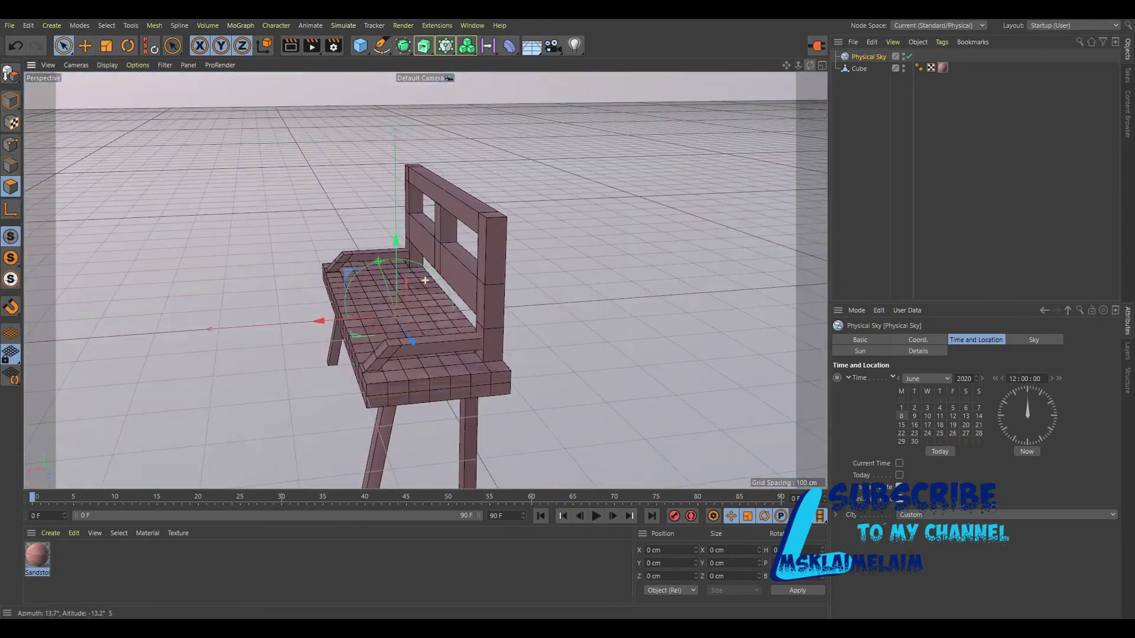
pyautogui.moveTo(786, 65); pyautogui.dragTo(627, 249)
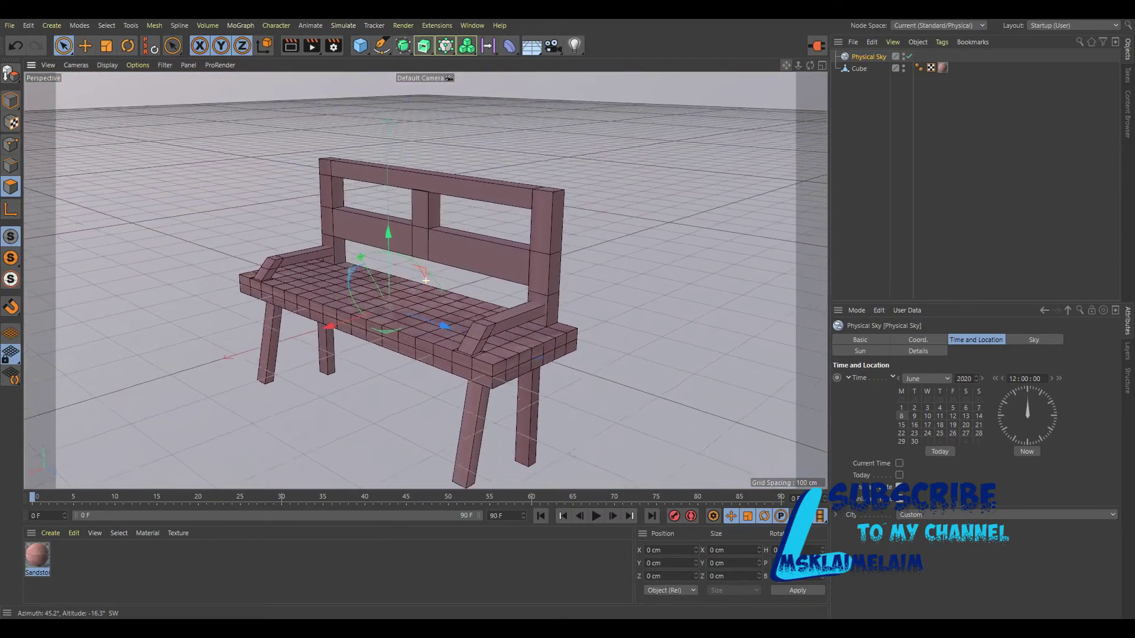
pyautogui.scroll(-2, 626, 248)
pyautogui.scroll(-1, 624, 248)
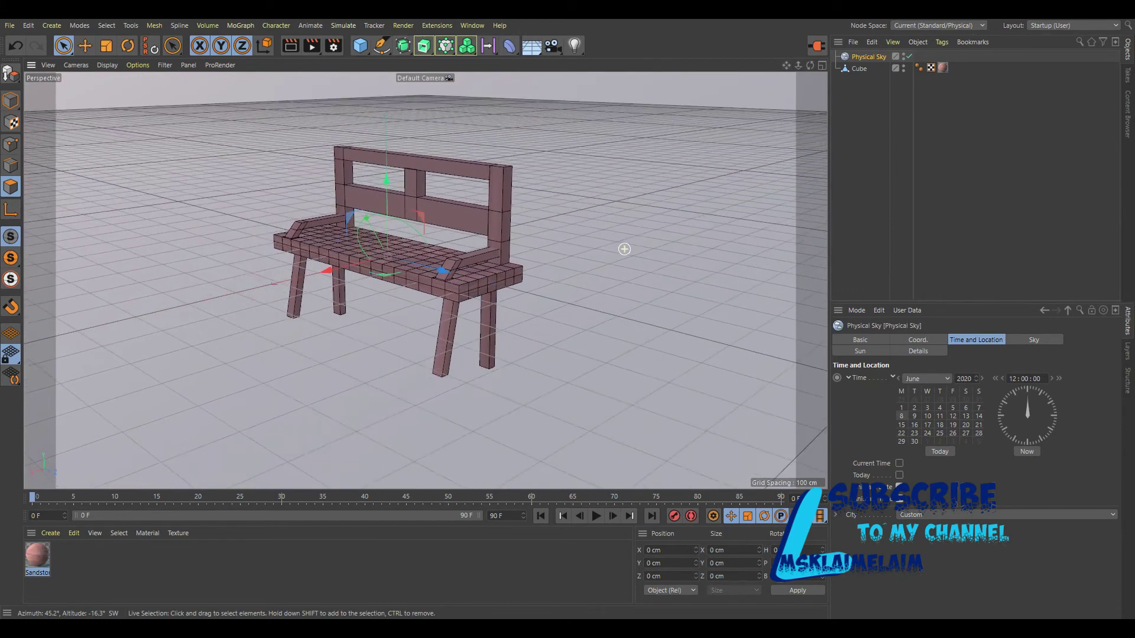
# Step: Add a Cylinder and move it onto the ground beside the bench
pyautogui.click(360, 45)
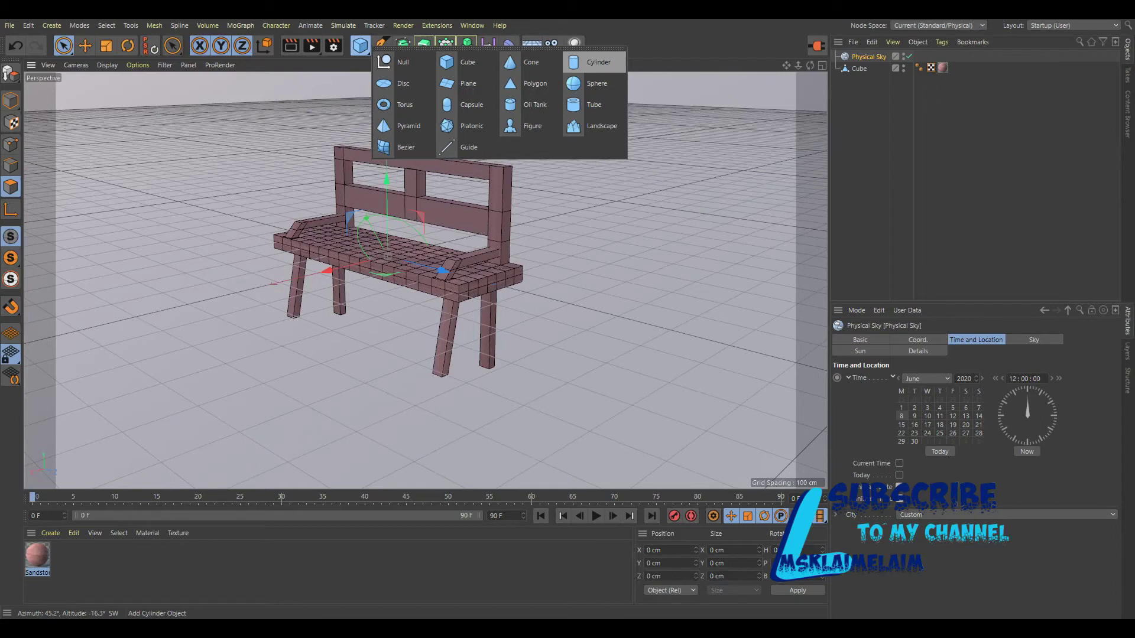
pyautogui.click(594, 62)
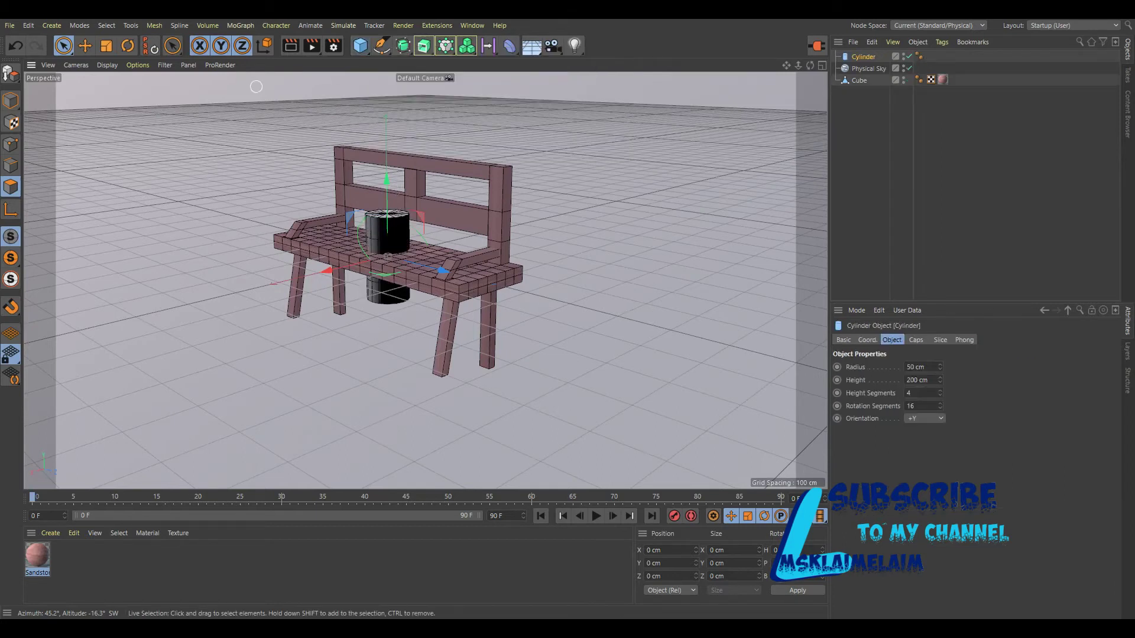
pyautogui.click(85, 45)
pyautogui.click(11, 101)
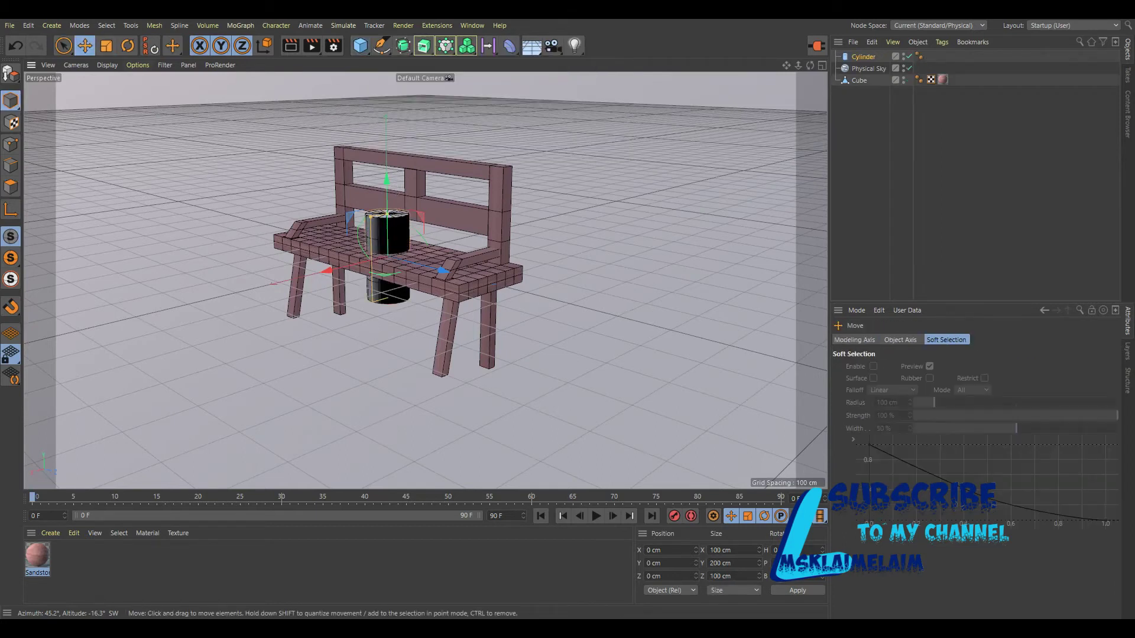
pyautogui.moveTo(442, 270); pyautogui.dragTo(609, 313)
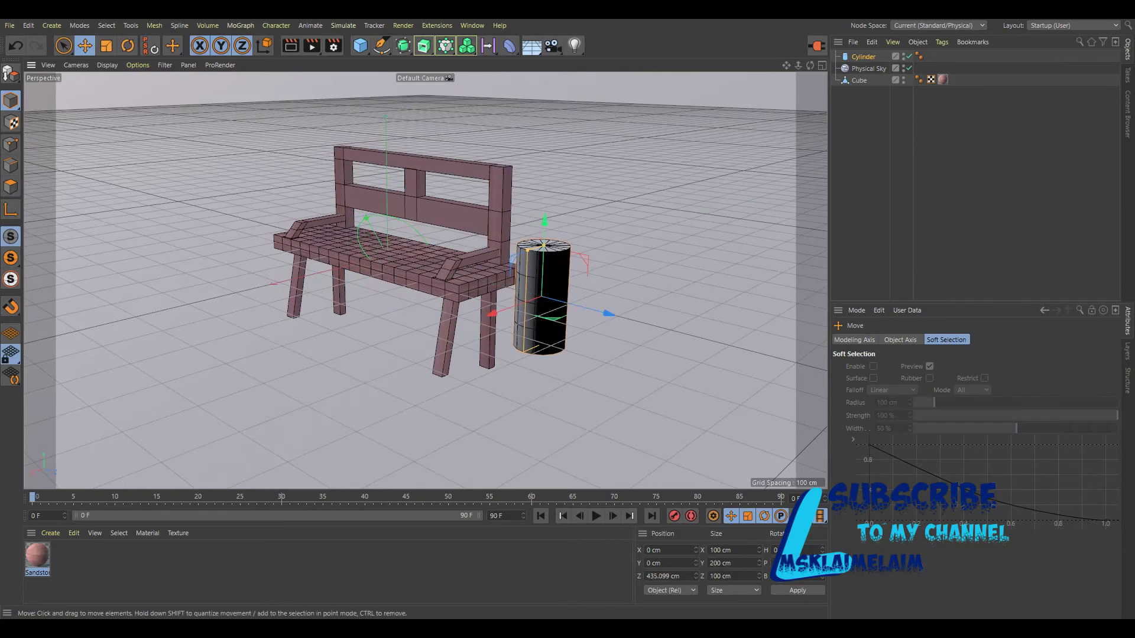
pyautogui.moveTo(544, 221); pyautogui.dragTo(543, 271)
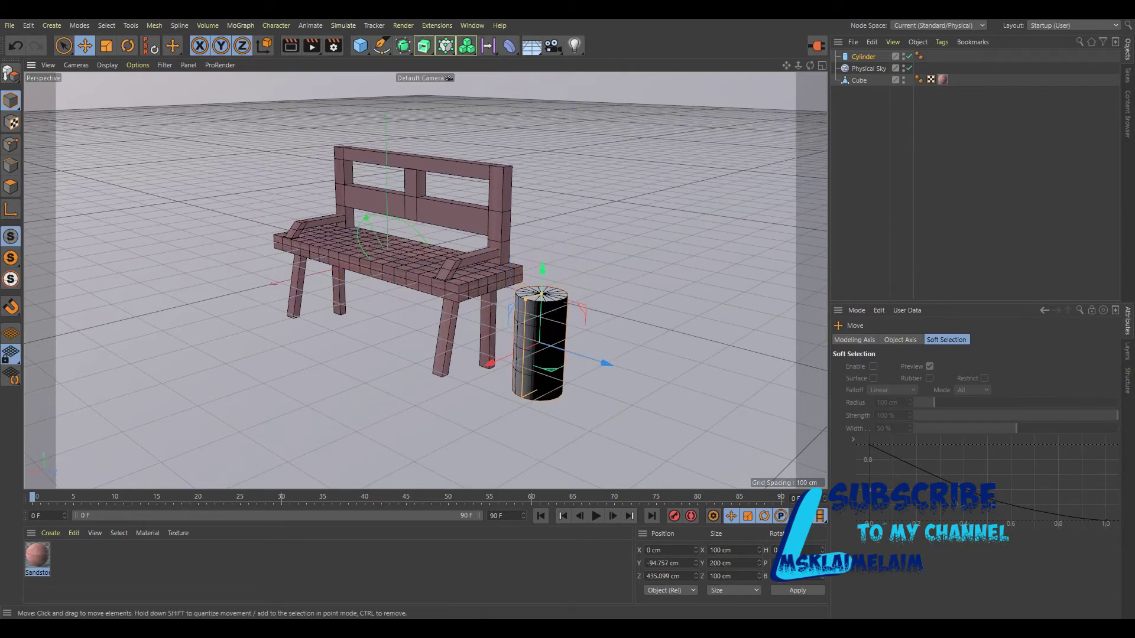
pyautogui.moveTo(810, 65); pyautogui.dragTo(762, 66)
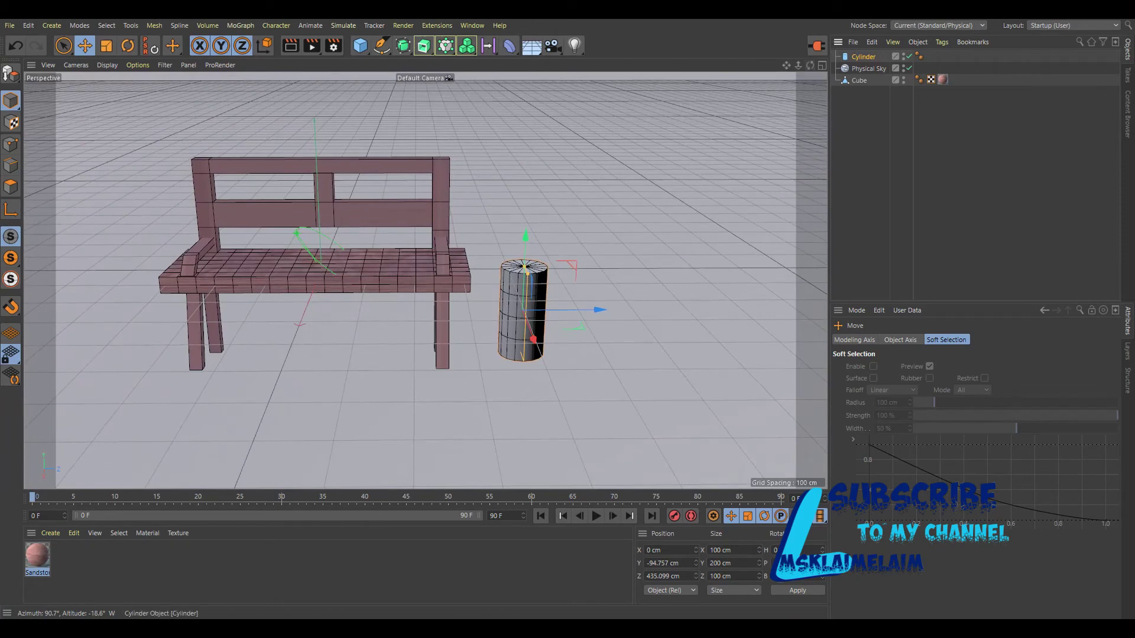
# Step: Set the cylinder radius to 79 cm and toggle its caps off and back on
pyautogui.click(862, 56)
pyautogui.moveTo(940, 367); pyautogui.dragTo(939, 367)
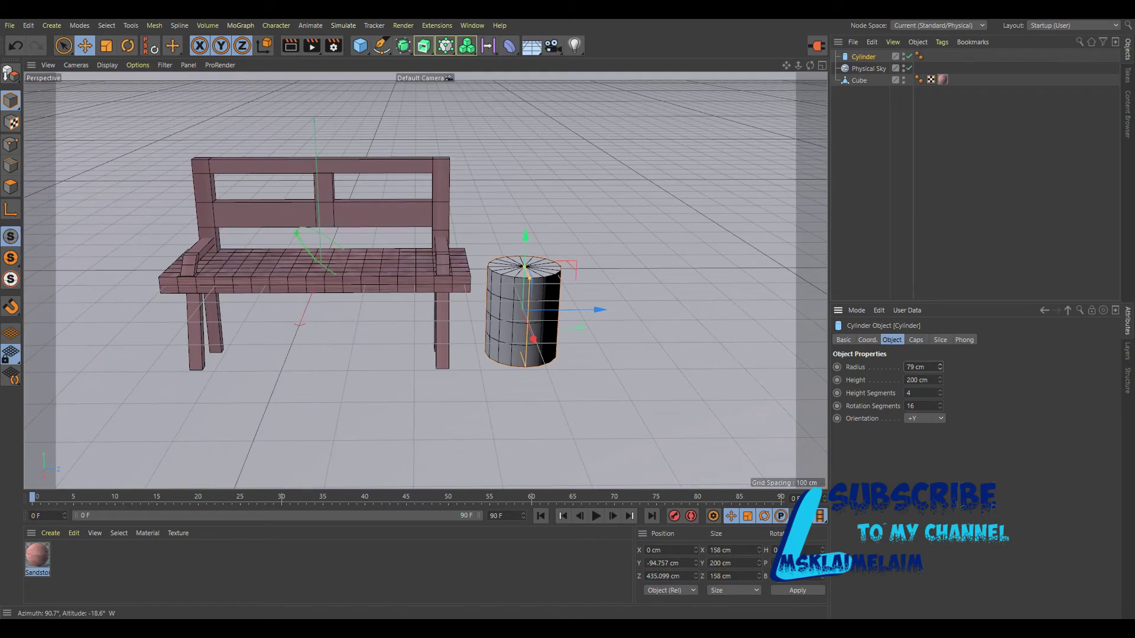
pyautogui.click(915, 339)
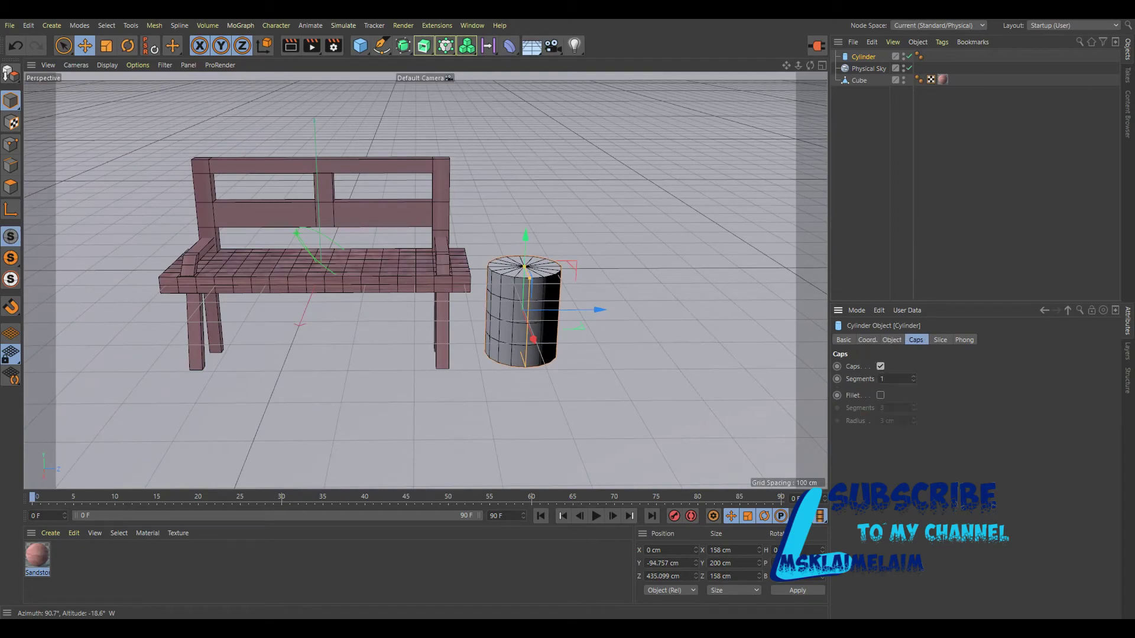
pyautogui.click(880, 366)
pyautogui.moveTo(810, 65); pyautogui.dragTo(425, 280)
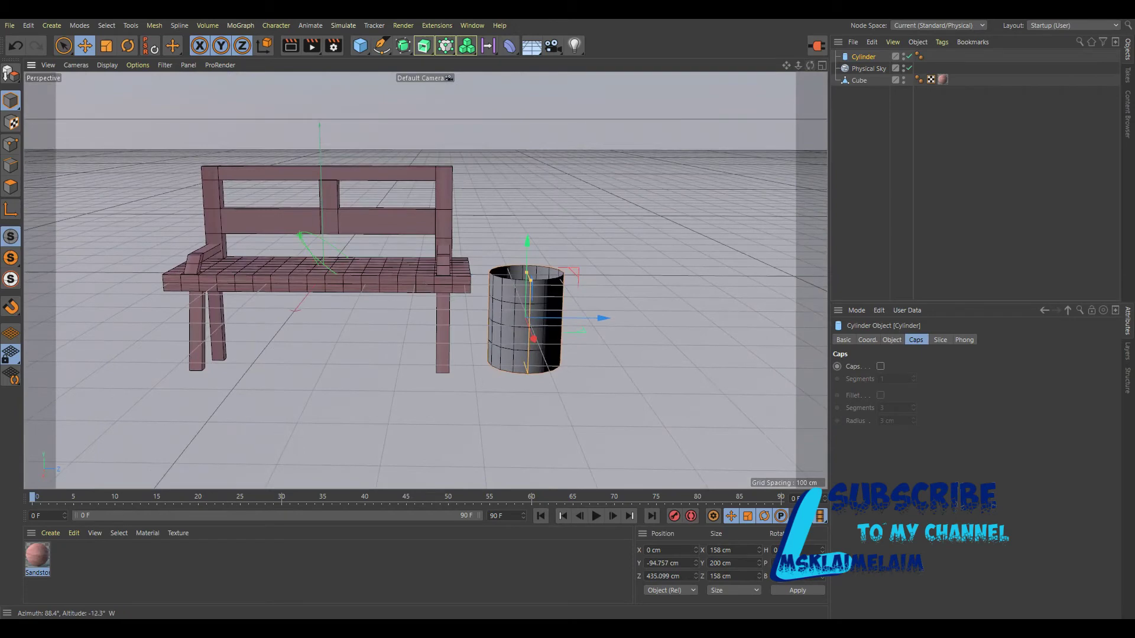
pyautogui.click(880, 366)
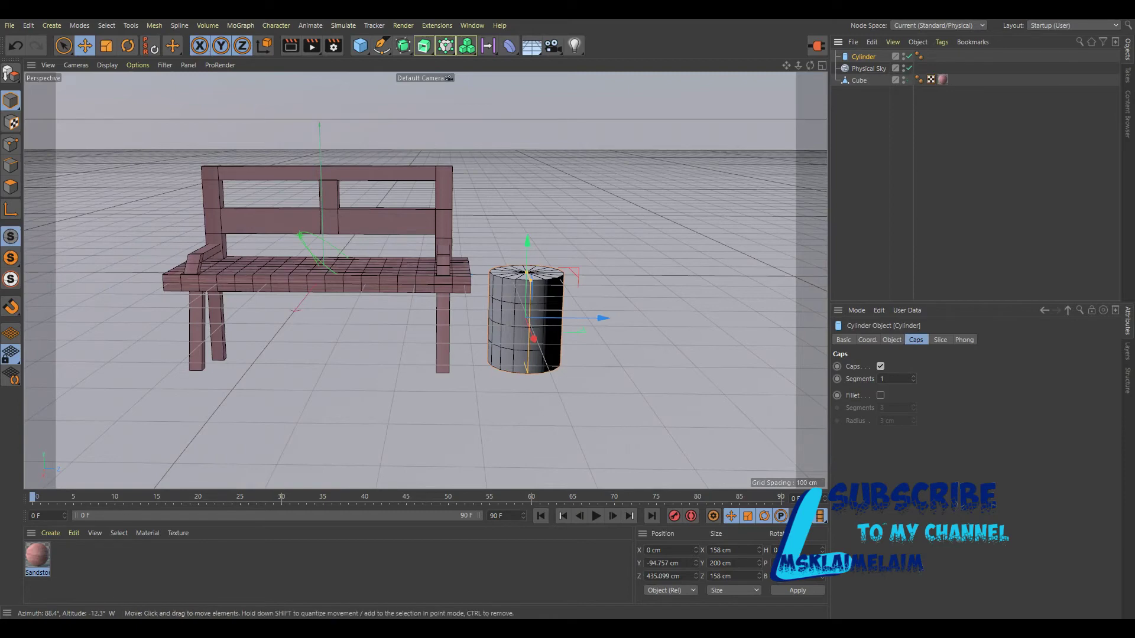
pyautogui.click(509, 46)
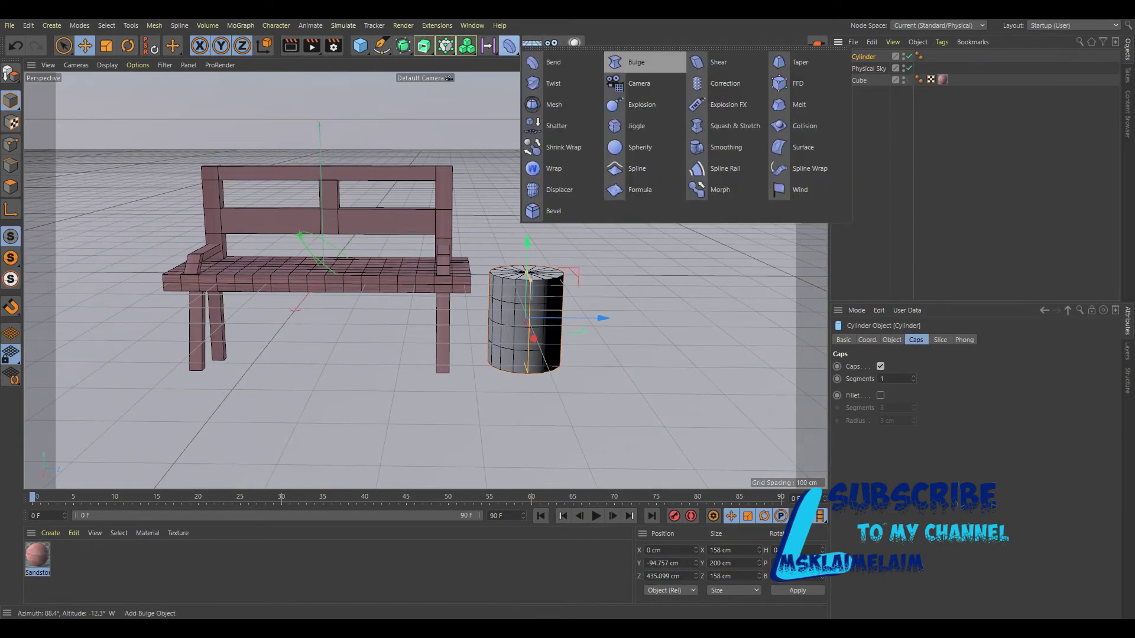
# Step: Add a Bulge deformer under the cylinder, make it editable, and enter Polygons mode
pyautogui.click(635, 62)
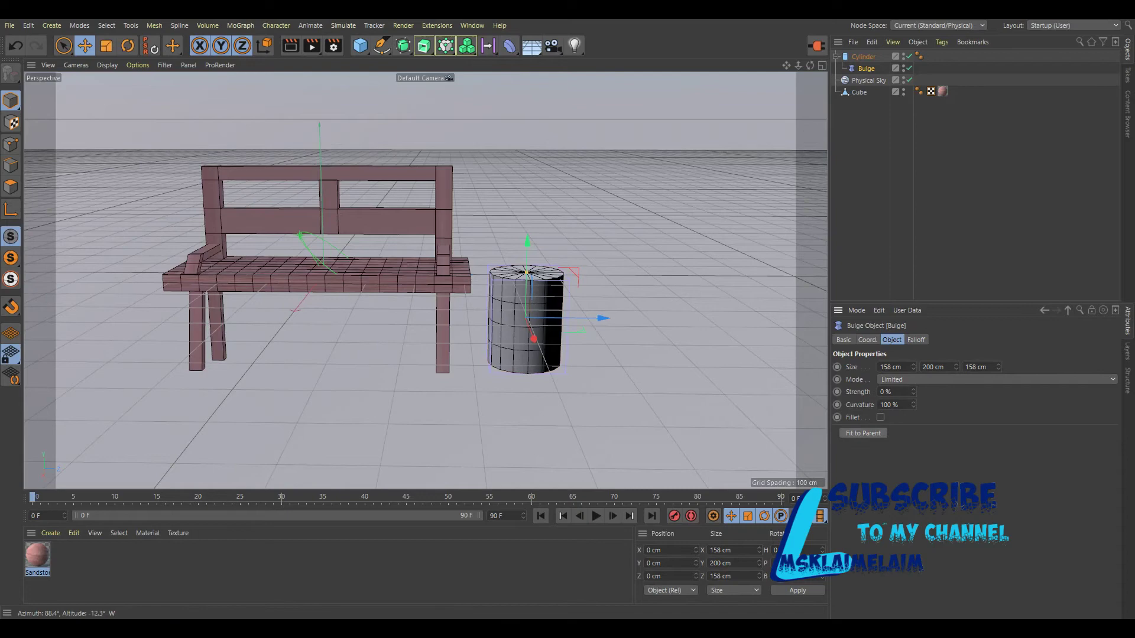
pyautogui.moveTo(913, 392)
pyautogui.mouseDown()
pyautogui.moveTo(913, 379)
pyautogui.moveTo(913, 413)
pyautogui.mouseUp()
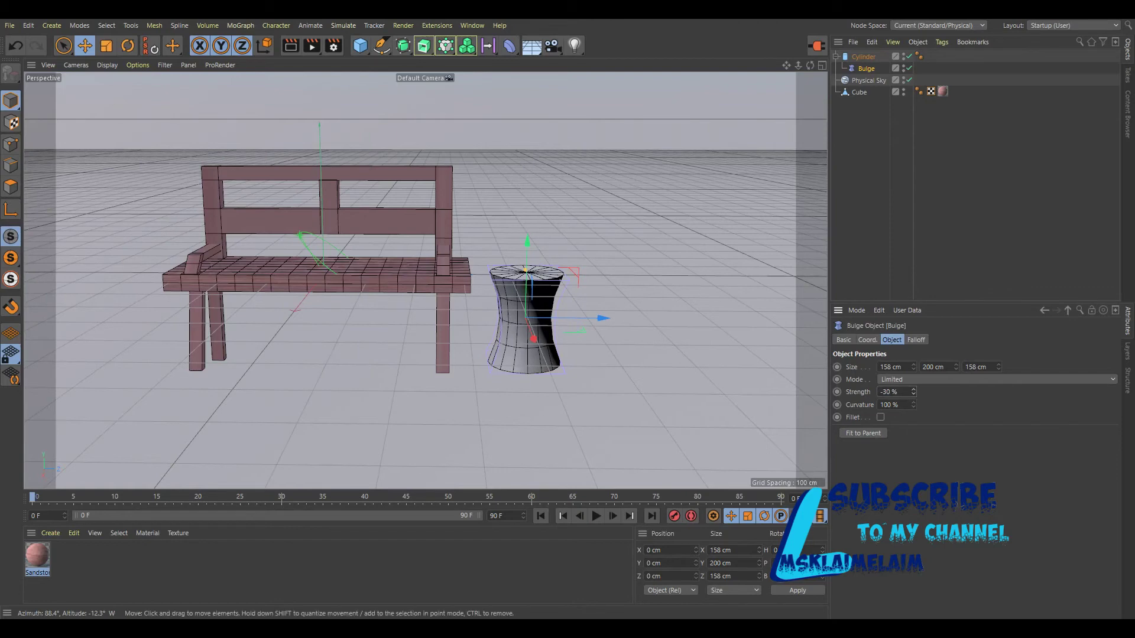
pyautogui.click(863, 57)
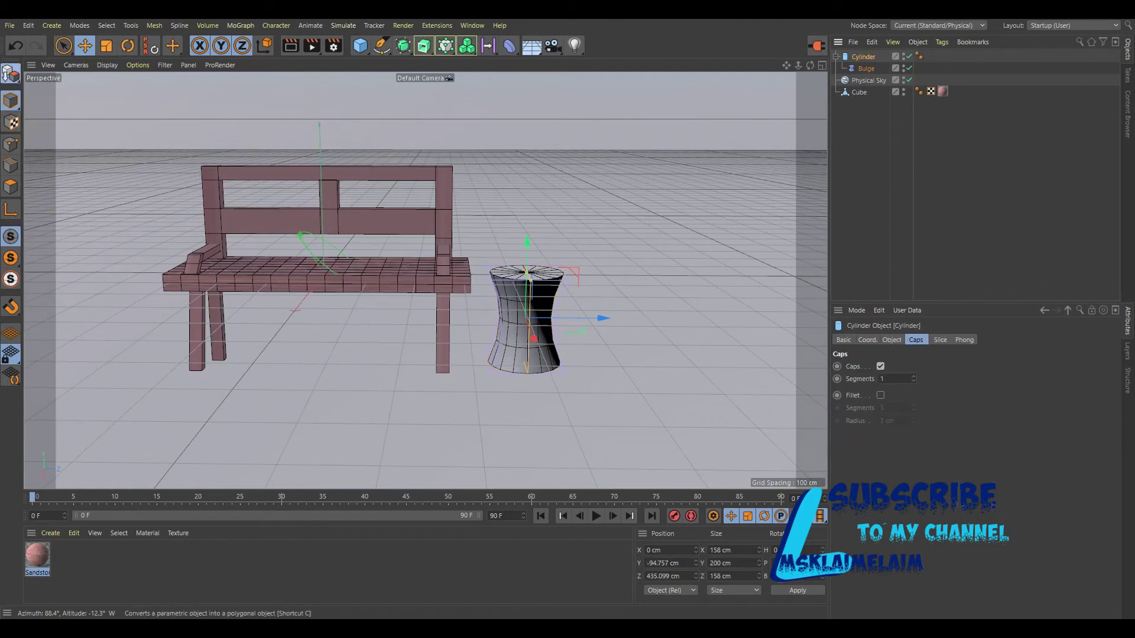
pyautogui.click(11, 73)
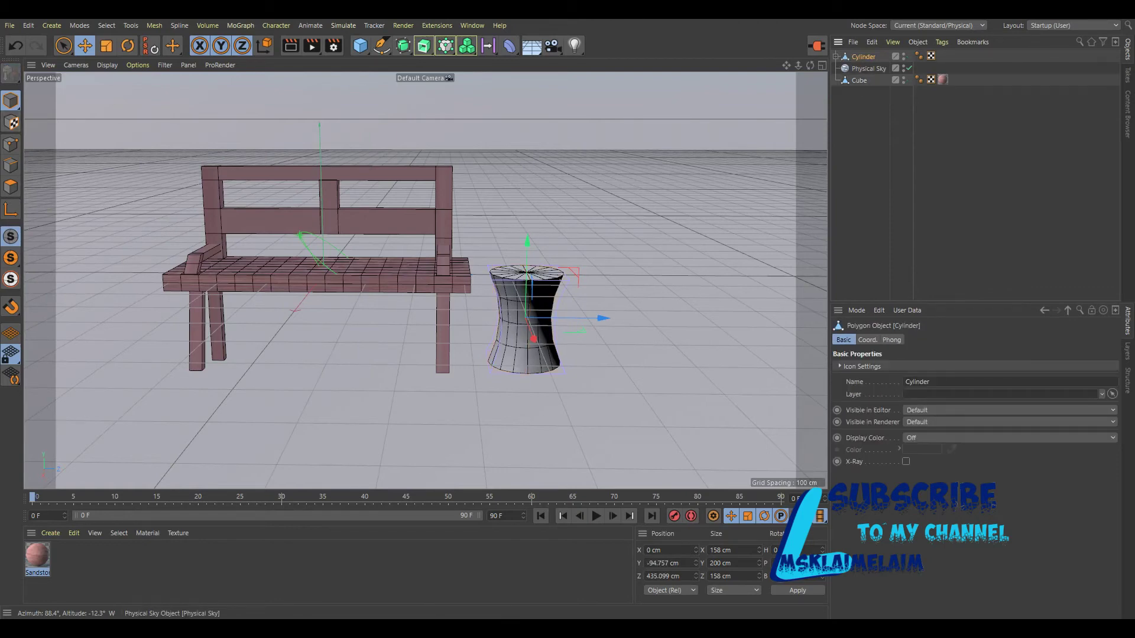
pyautogui.click(836, 56)
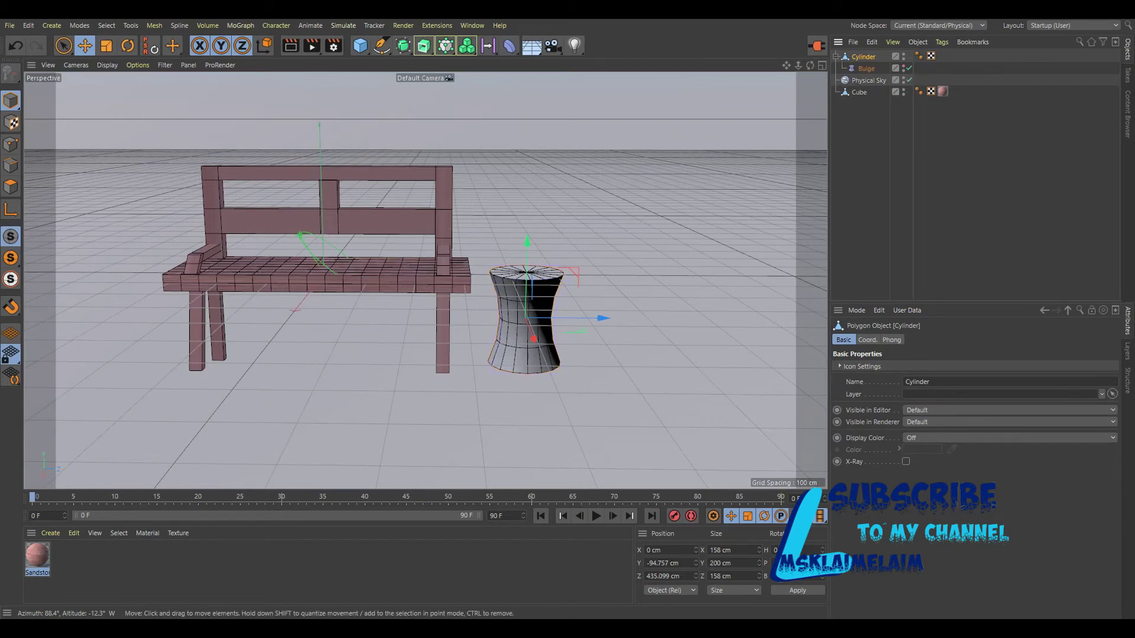
pyautogui.click(10, 186)
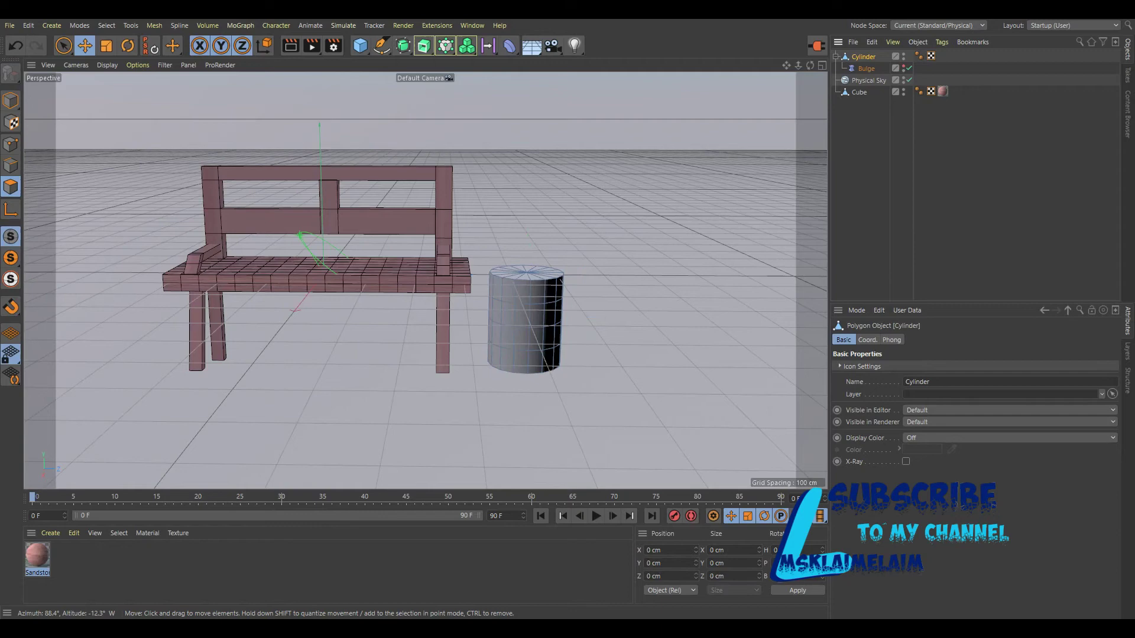
# Step: Delete the cylinder's top polygons to open the bin, then select all polygons
pyautogui.click(64, 46)
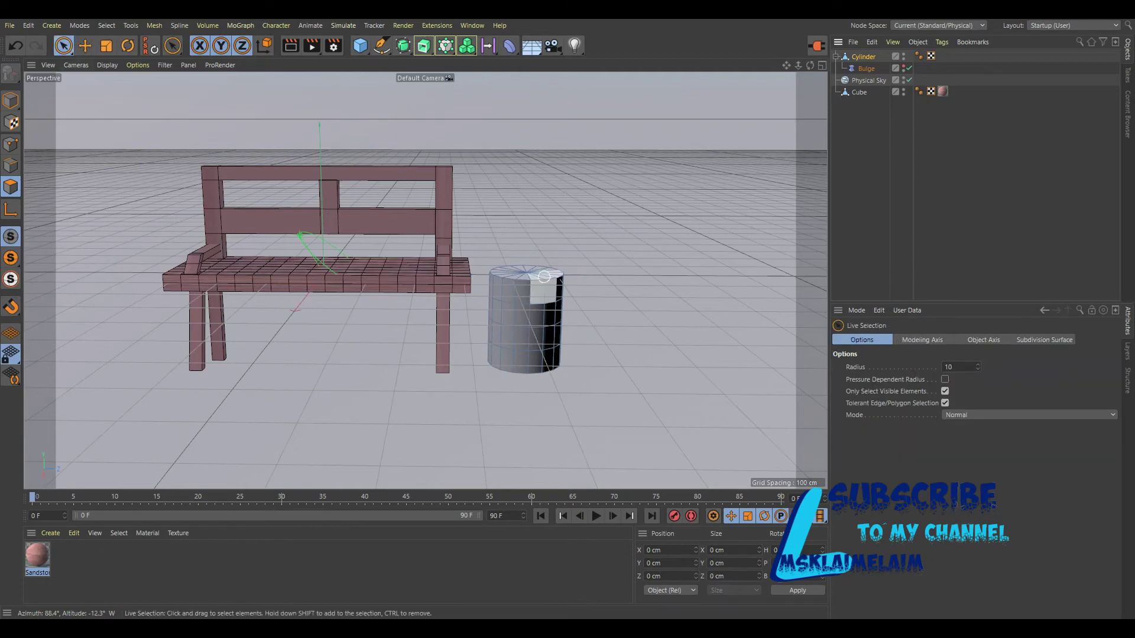
pyautogui.moveTo(545, 278); pyautogui.dragTo(514, 270)
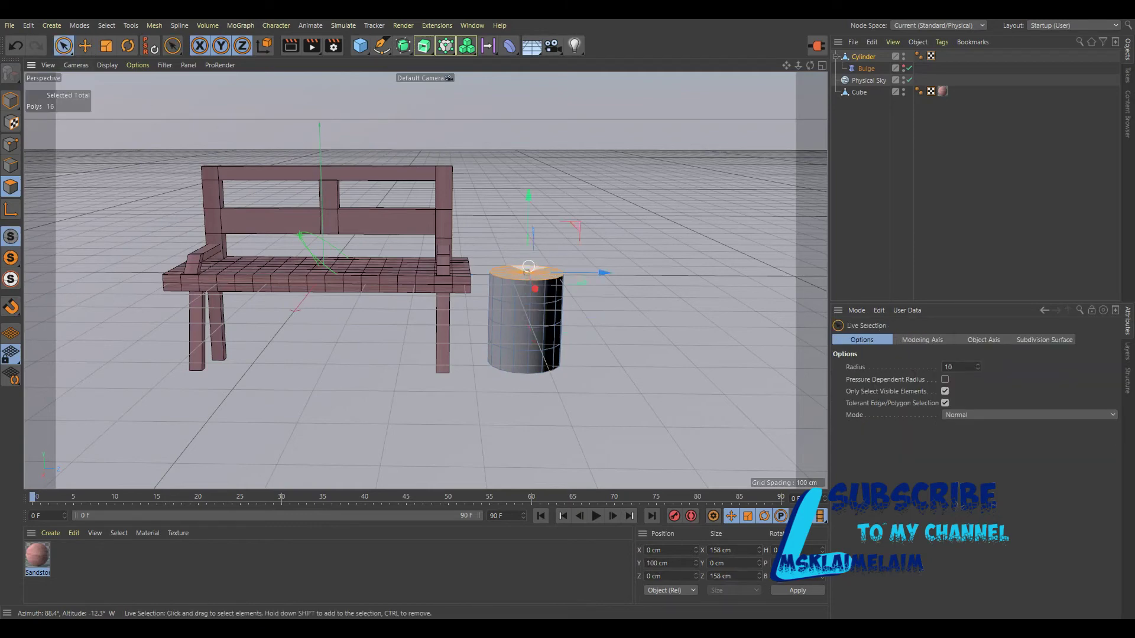
pyautogui.press('Delete')
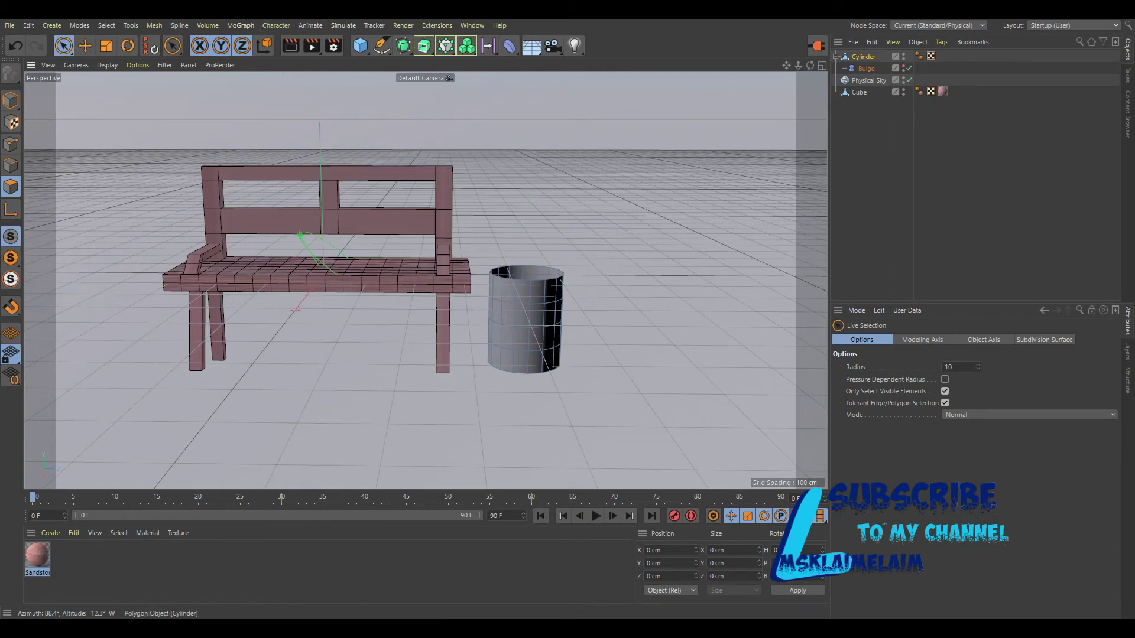
pyautogui.click(555, 146)
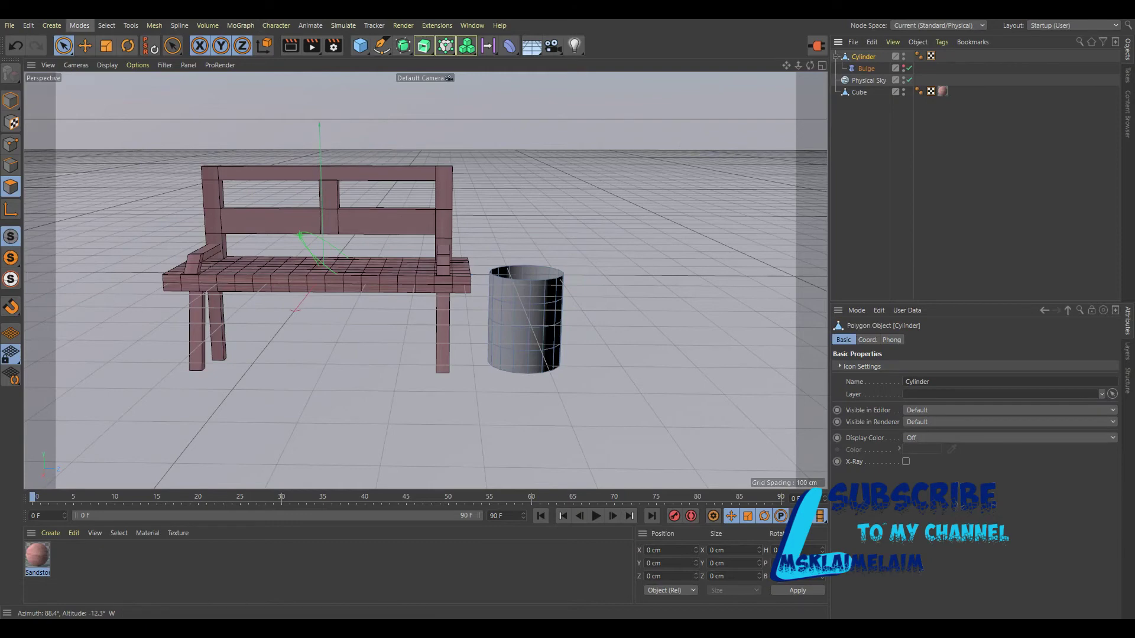
pyautogui.click(106, 25)
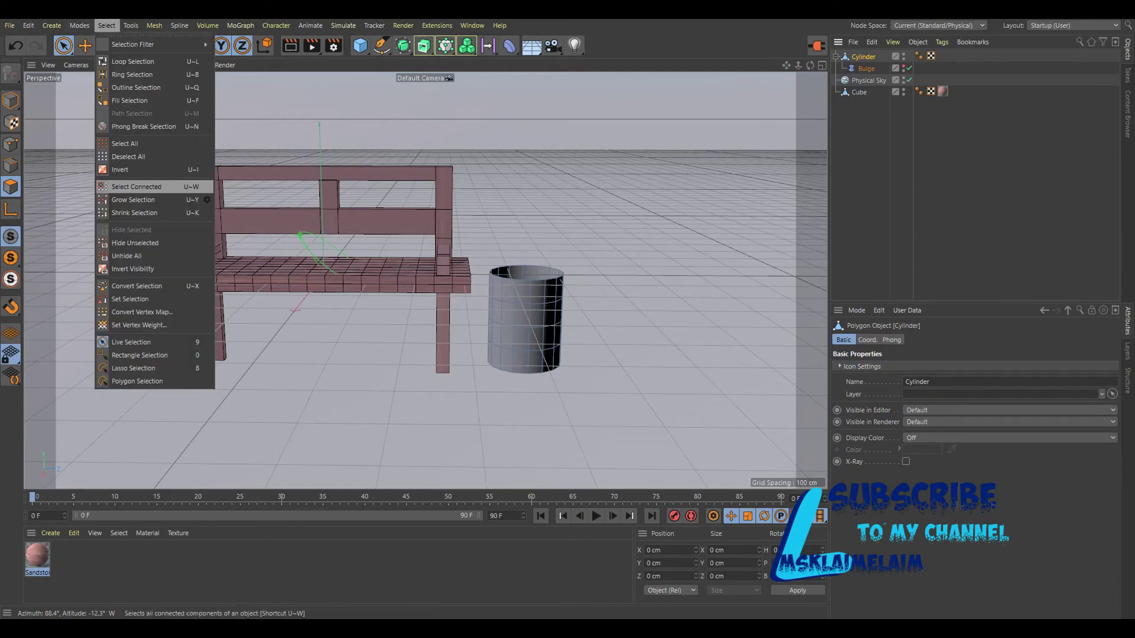
pyautogui.click(125, 144)
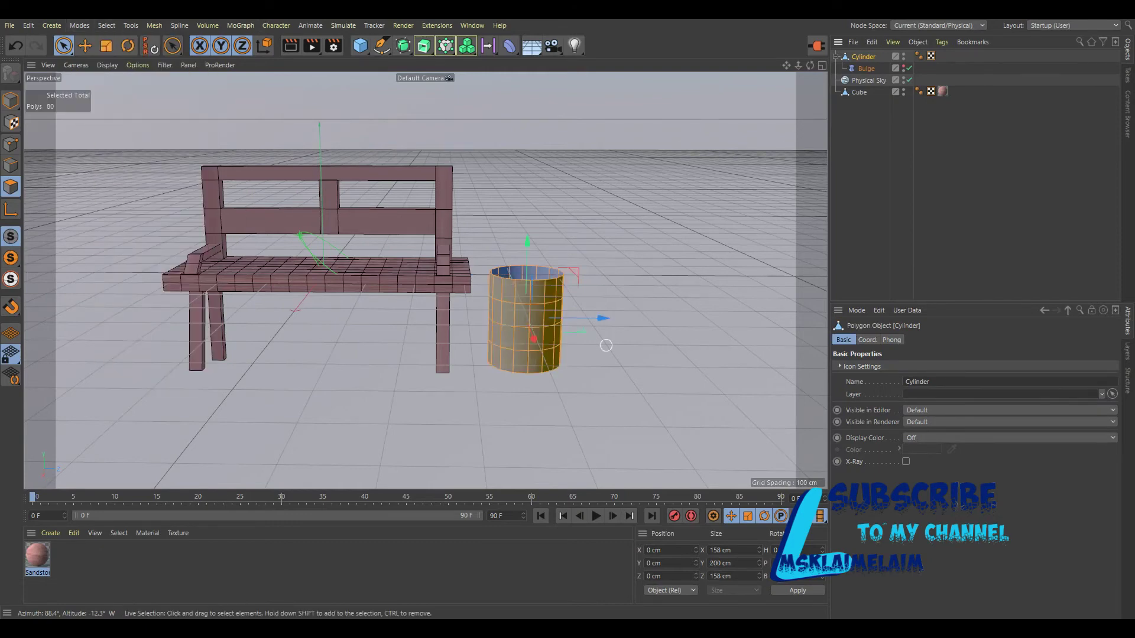
# Step: Extrude the walls 5 cm with Create Caps on, restoring the Bulge pinch
pyautogui.rightClick(523, 325)
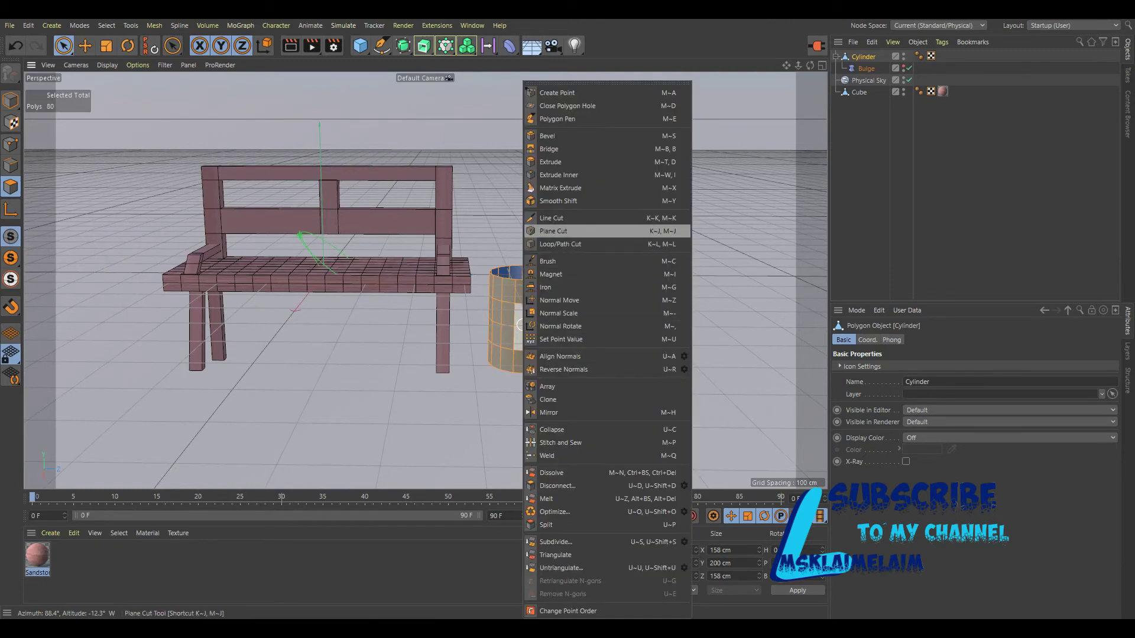
pyautogui.click(556, 162)
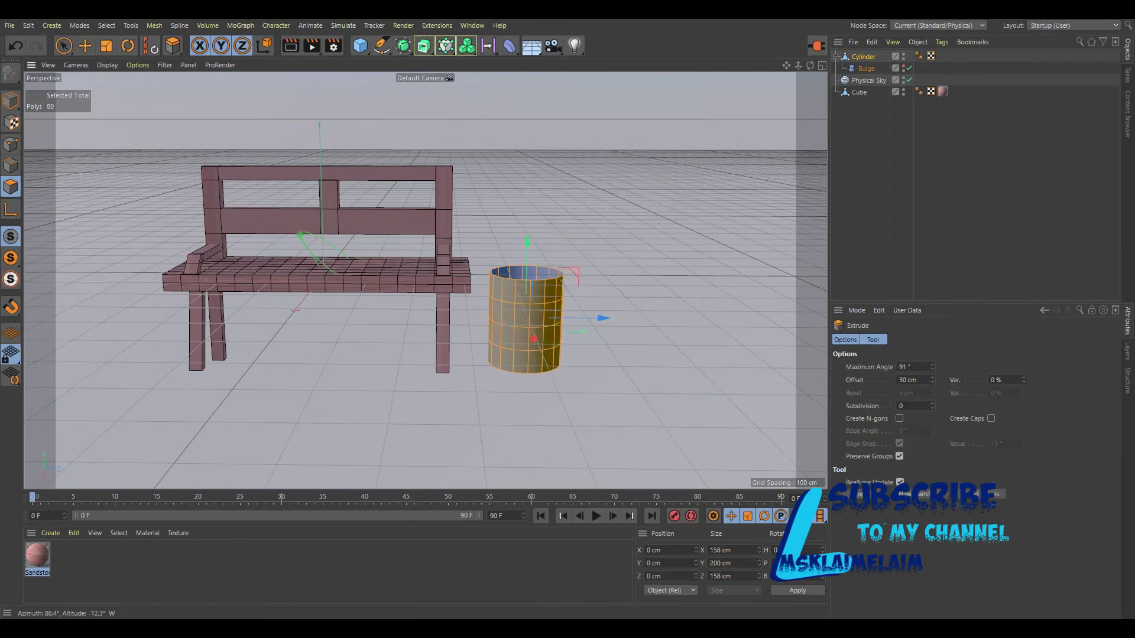
pyautogui.click(899, 380)
pyautogui.write('5')
pyautogui.click(990, 417)
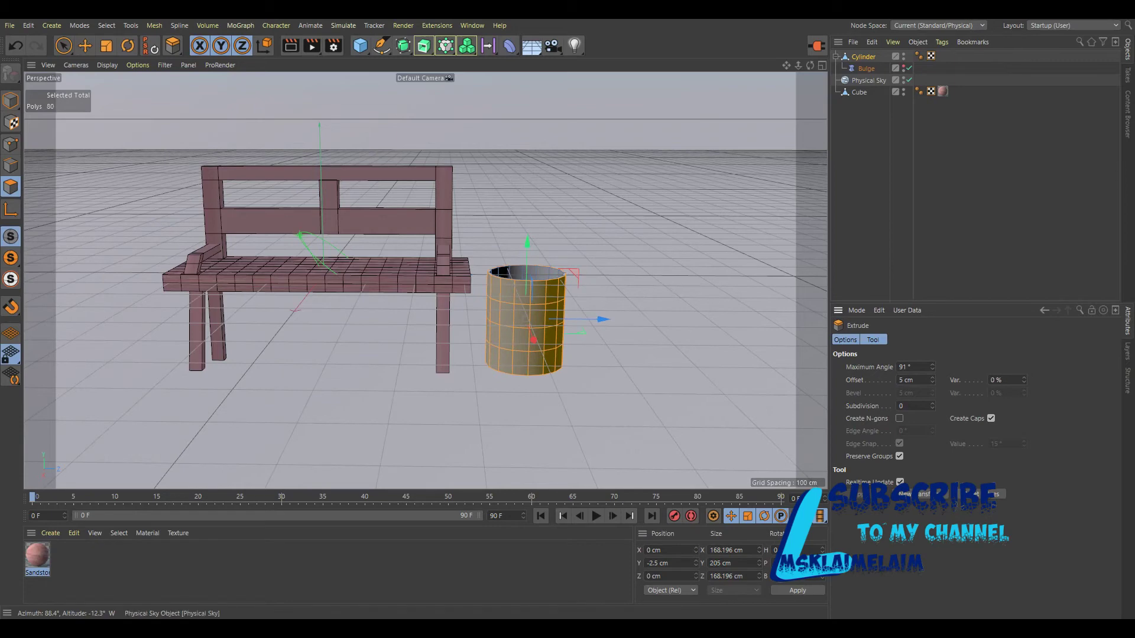
pyautogui.click(865, 68)
pyautogui.scroll(2, 545, 309)
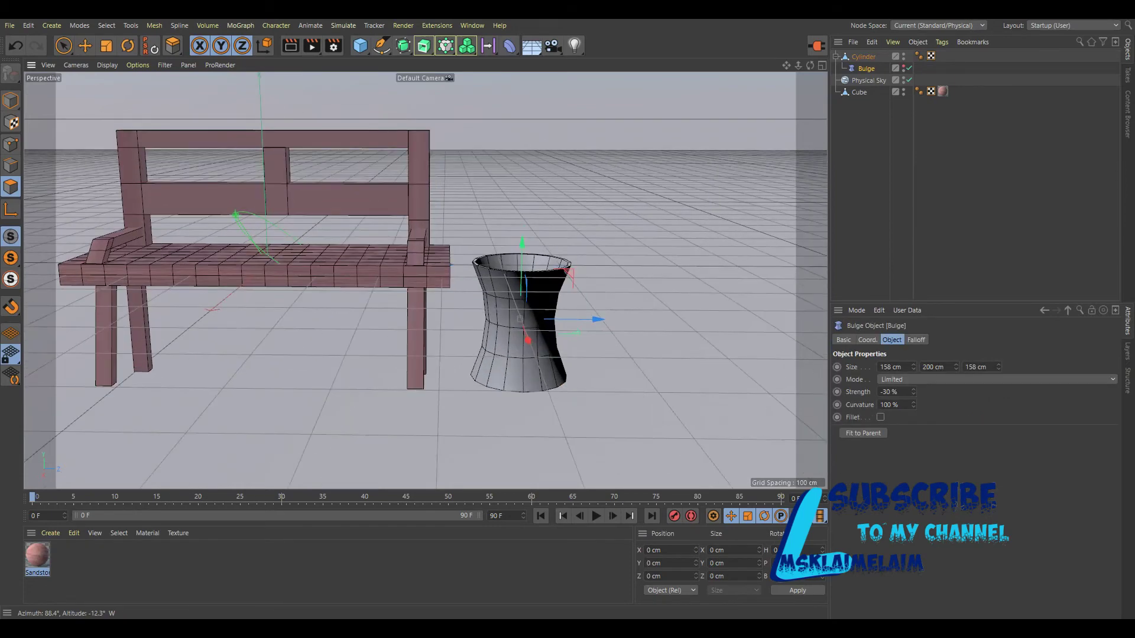
# Step: Smooth the bin by adding a Subdivision Surface
pyautogui.scroll(3, 545, 309)
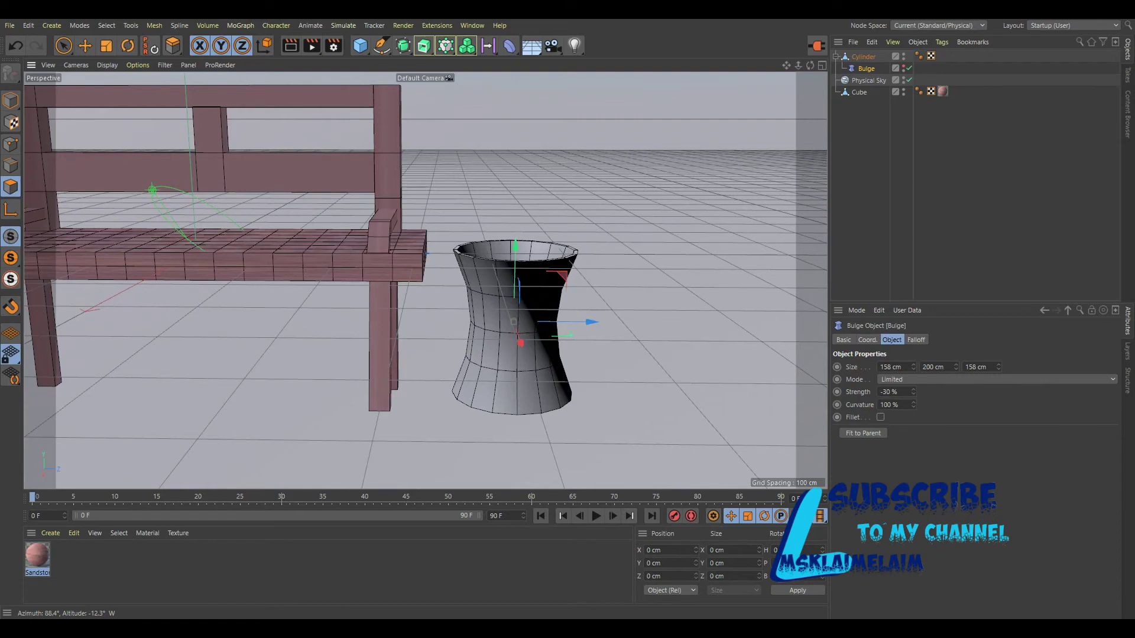
pyautogui.moveTo(402, 46); pyautogui.dragTo(426, 61)
pyautogui.click(449, 63)
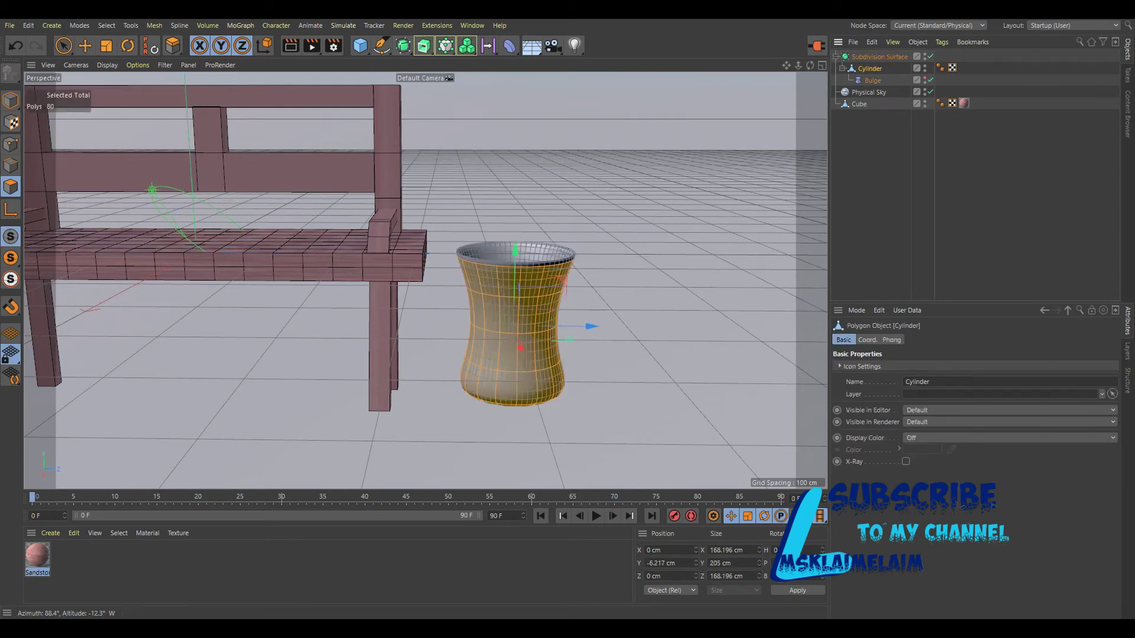
# Step: Load Metal Panel 04 from the Content Browser's Metal presets and apply it to the Cylinder
pyautogui.hotkey('shift', 'F8')
pyautogui.scroll(5, 1029, 165)
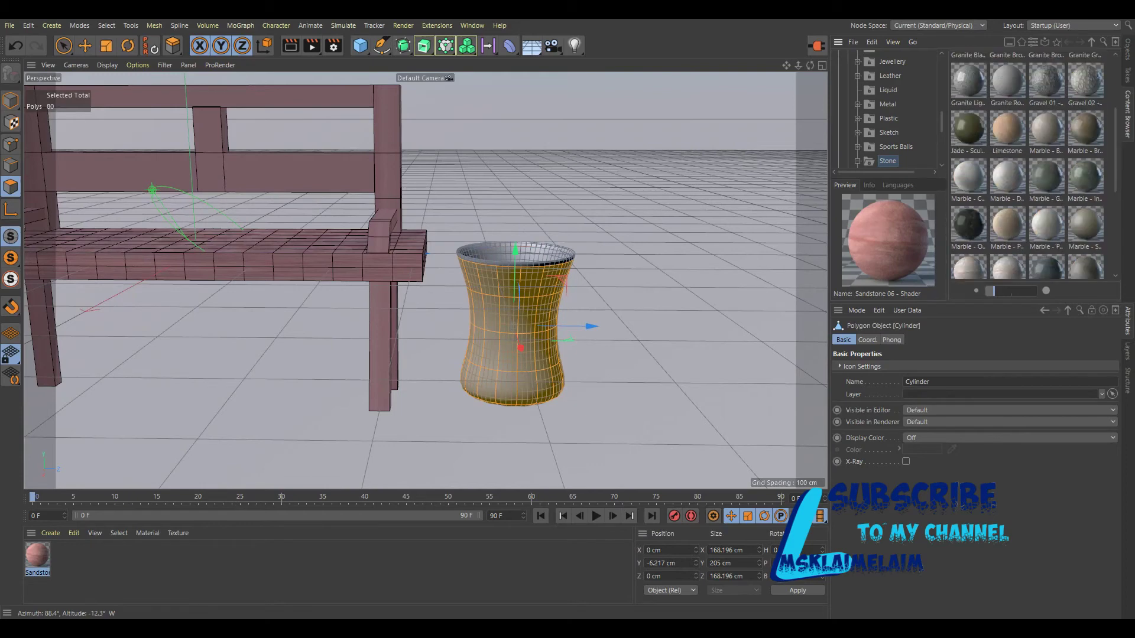
pyautogui.scroll(3, 1028, 166)
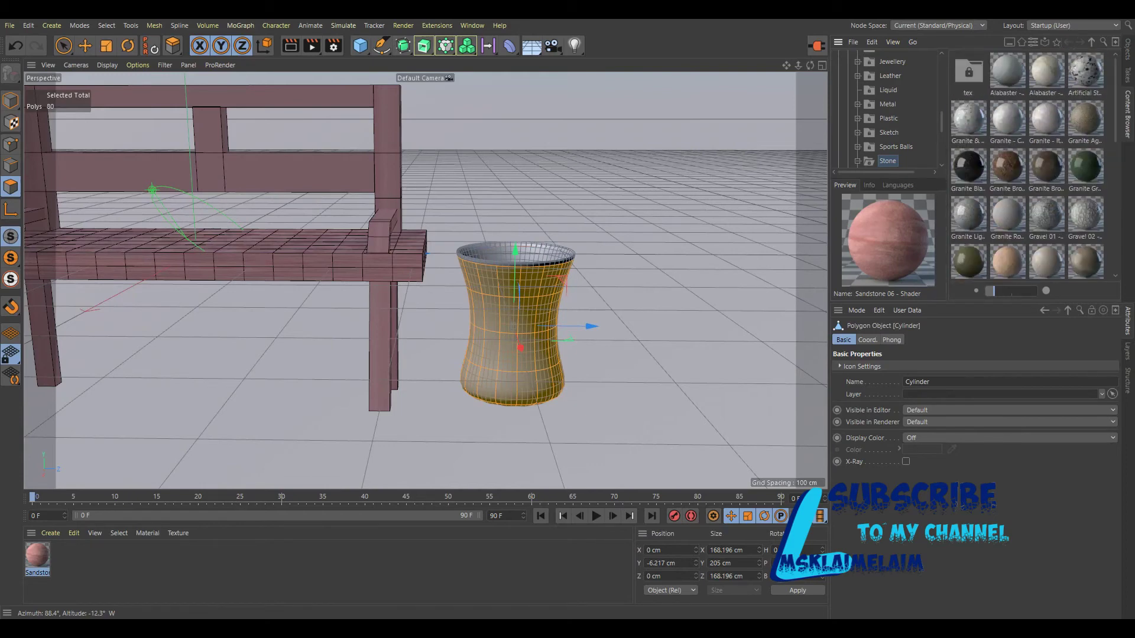
pyautogui.click(887, 118)
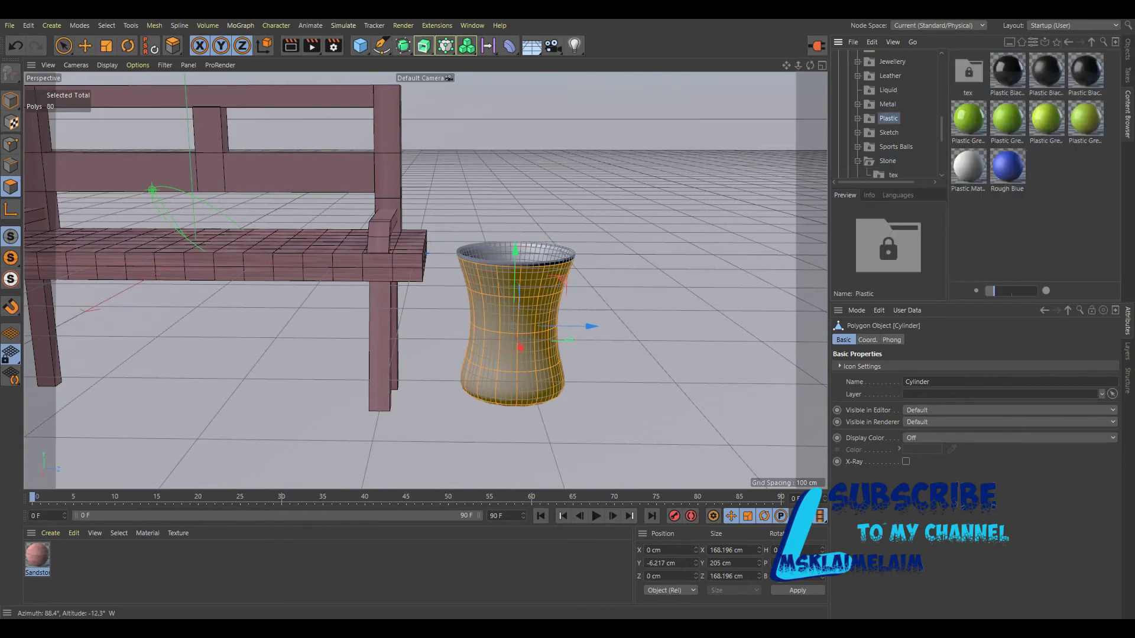
pyautogui.press('Up')
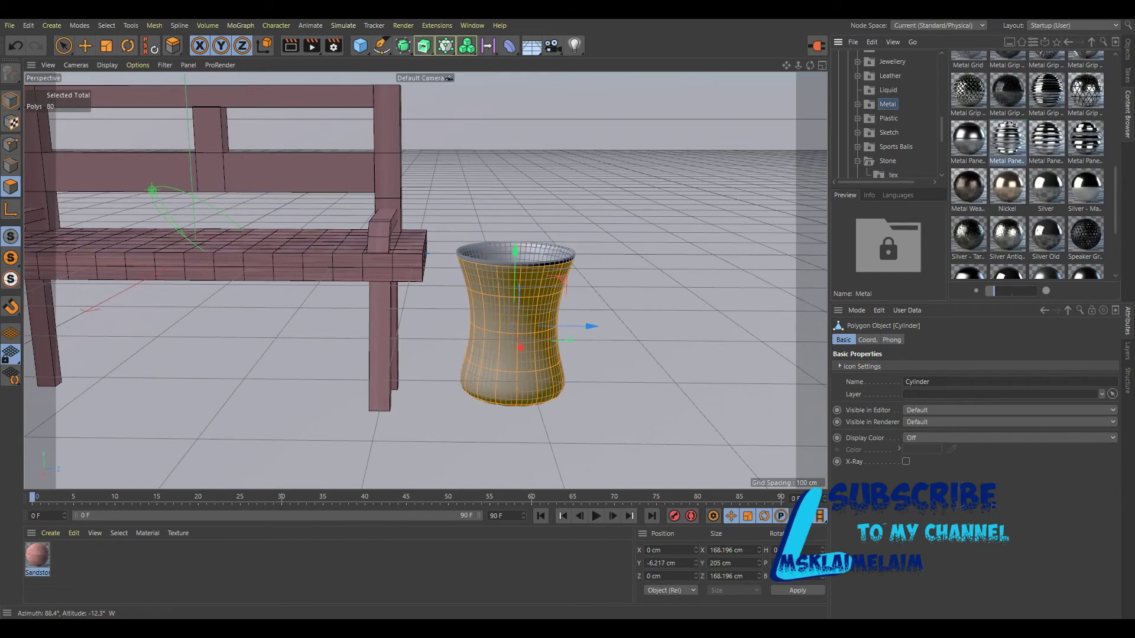
pyautogui.press('Return')
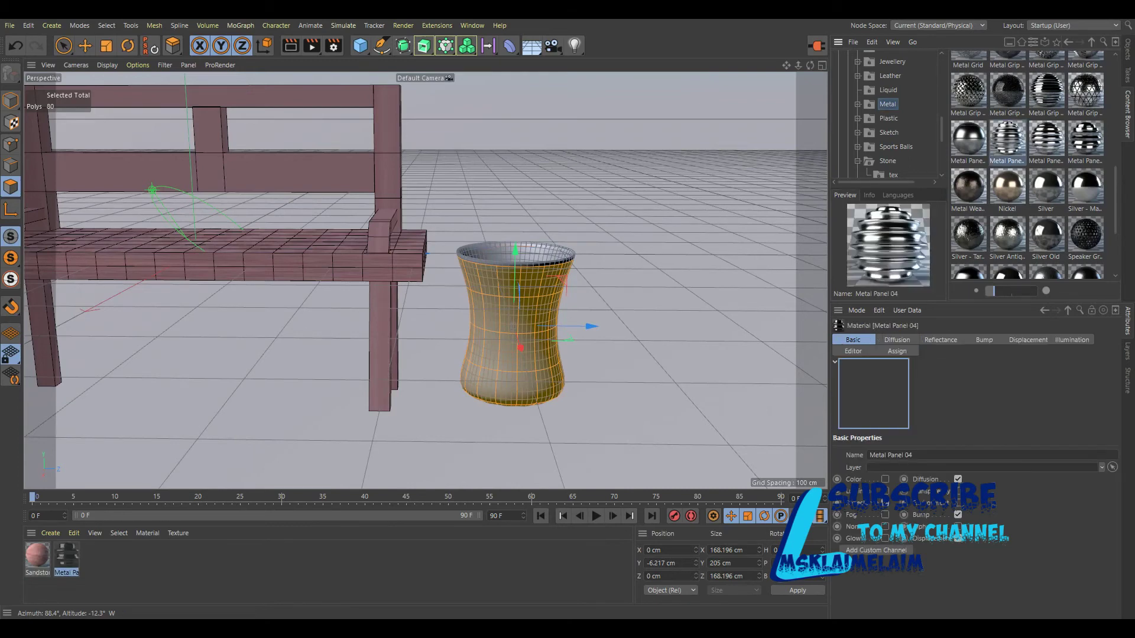
pyautogui.hotkey('shift', 'F1')
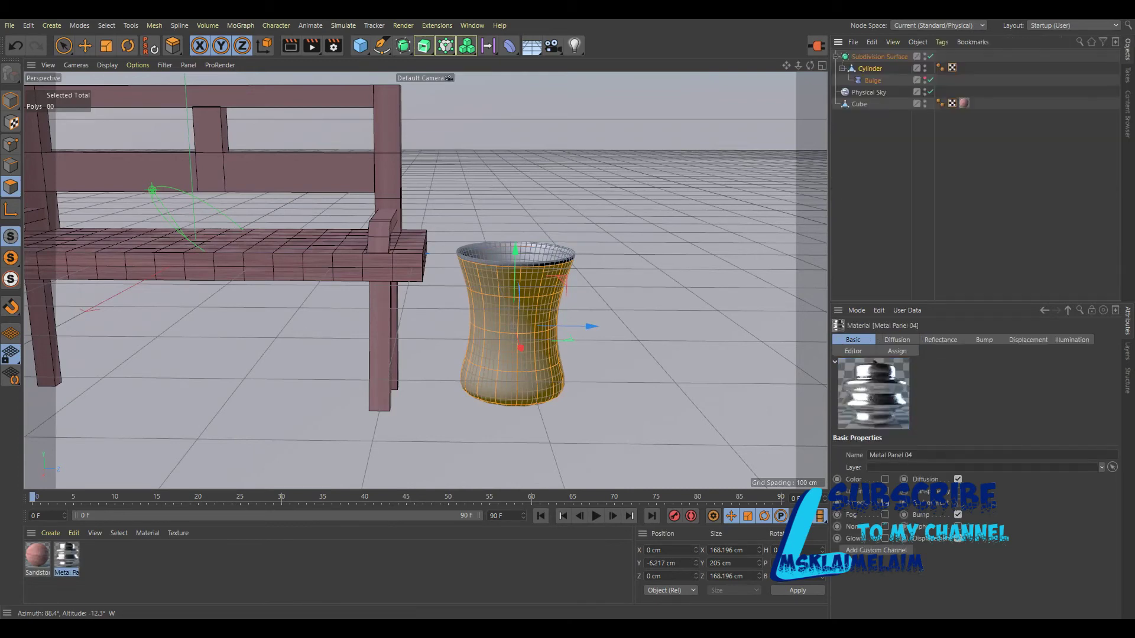
pyautogui.moveTo(66, 559); pyautogui.dragTo(515, 331)
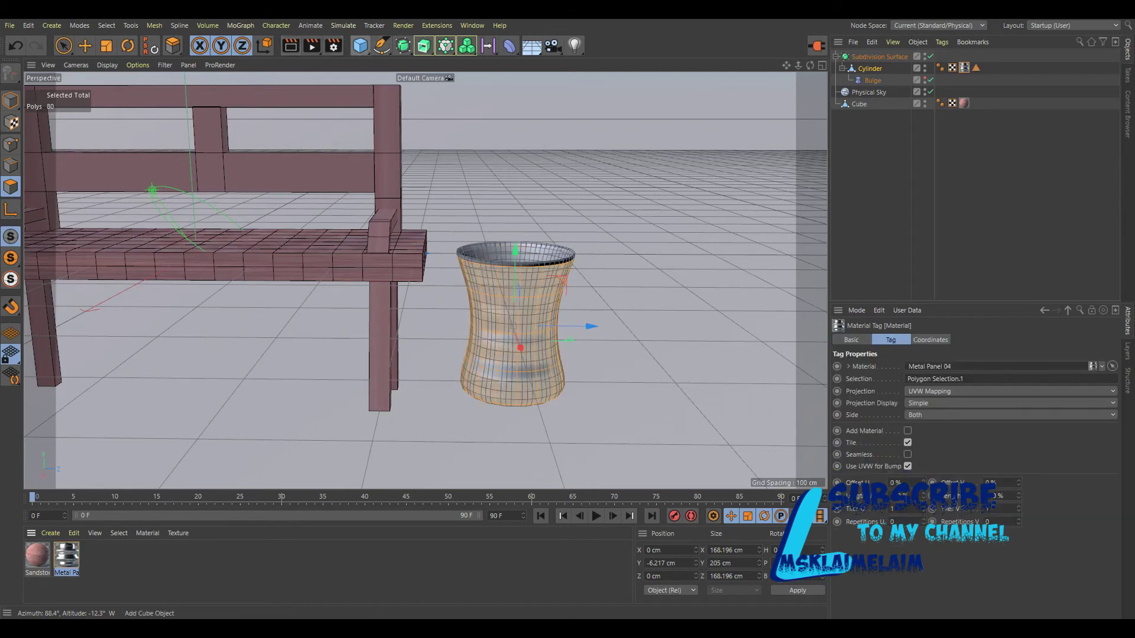
pyautogui.press('d')
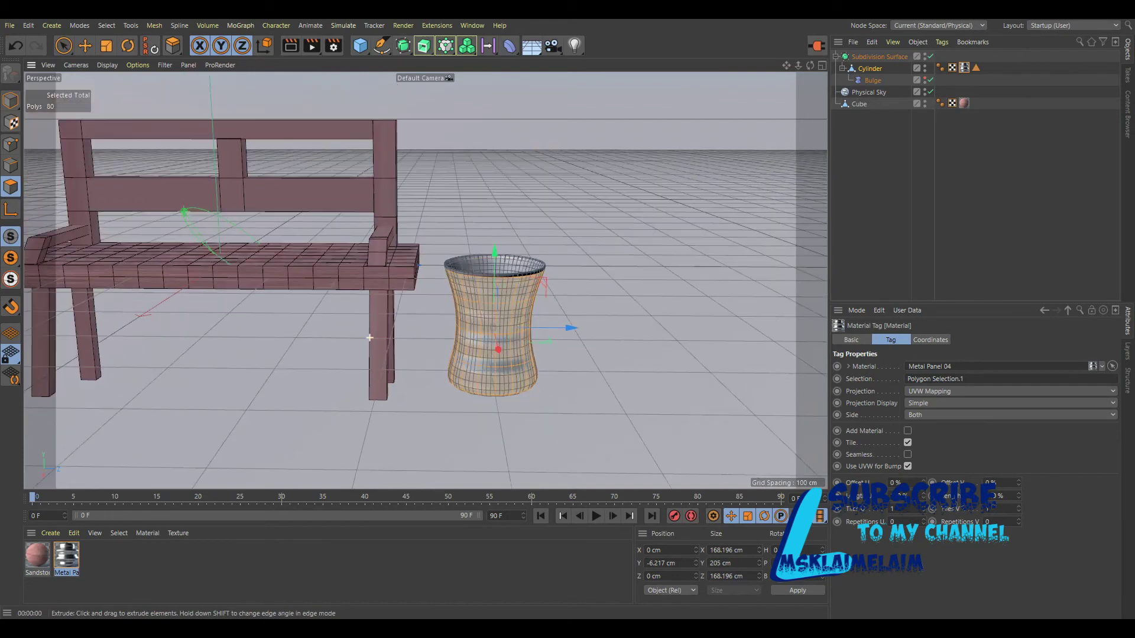
pyautogui.scroll(-2, 369, 338)
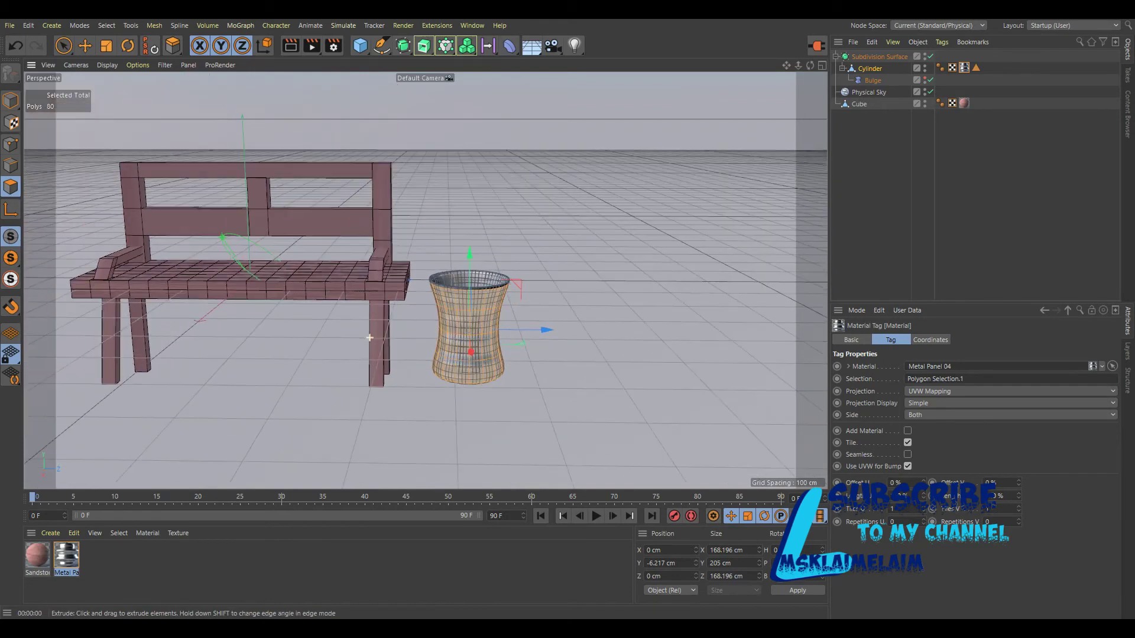
# Step: Add a Plane primitive to the scene beside the bench and bin
pyautogui.hotkey('ctrl', 'shift', 'a')
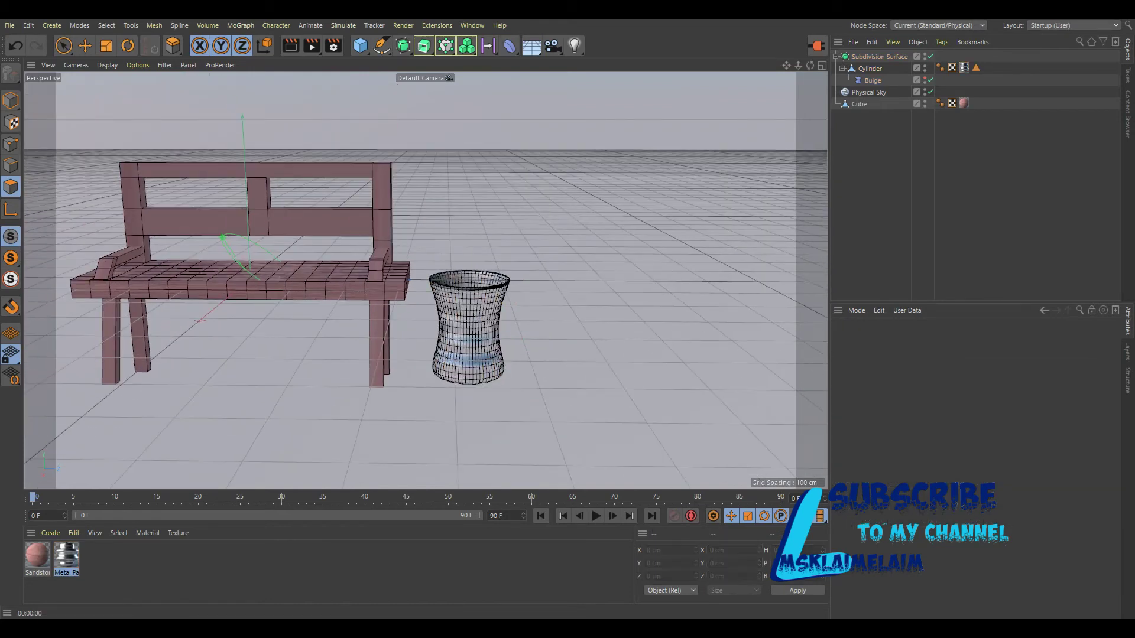
pyautogui.moveTo(786, 65); pyautogui.dragTo(881, 70)
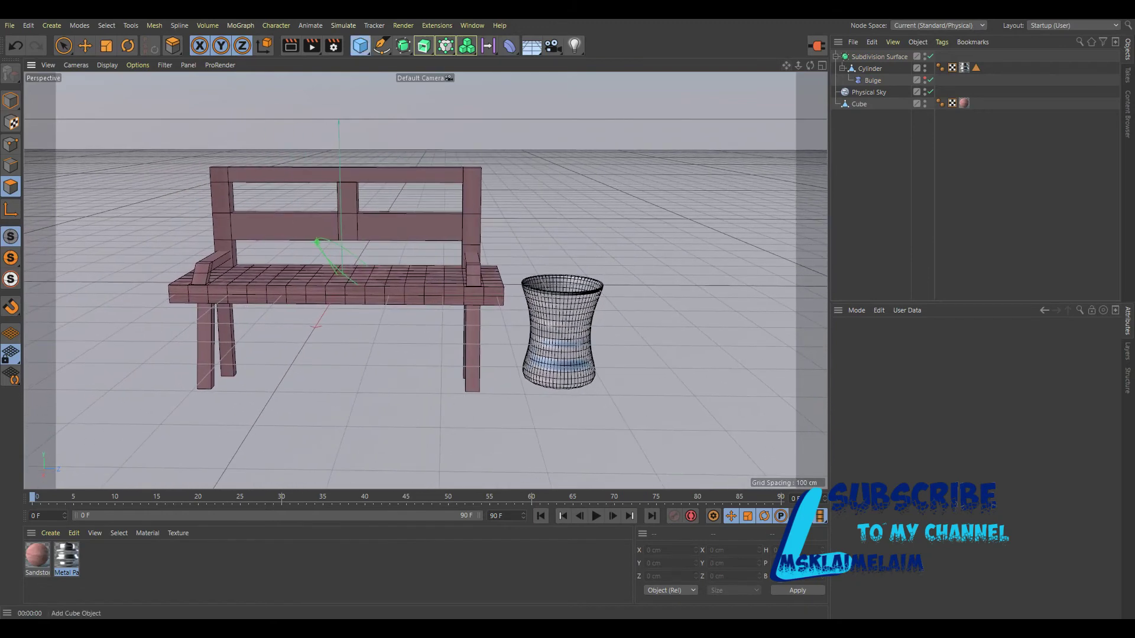
pyautogui.click(360, 46)
pyautogui.click(461, 83)
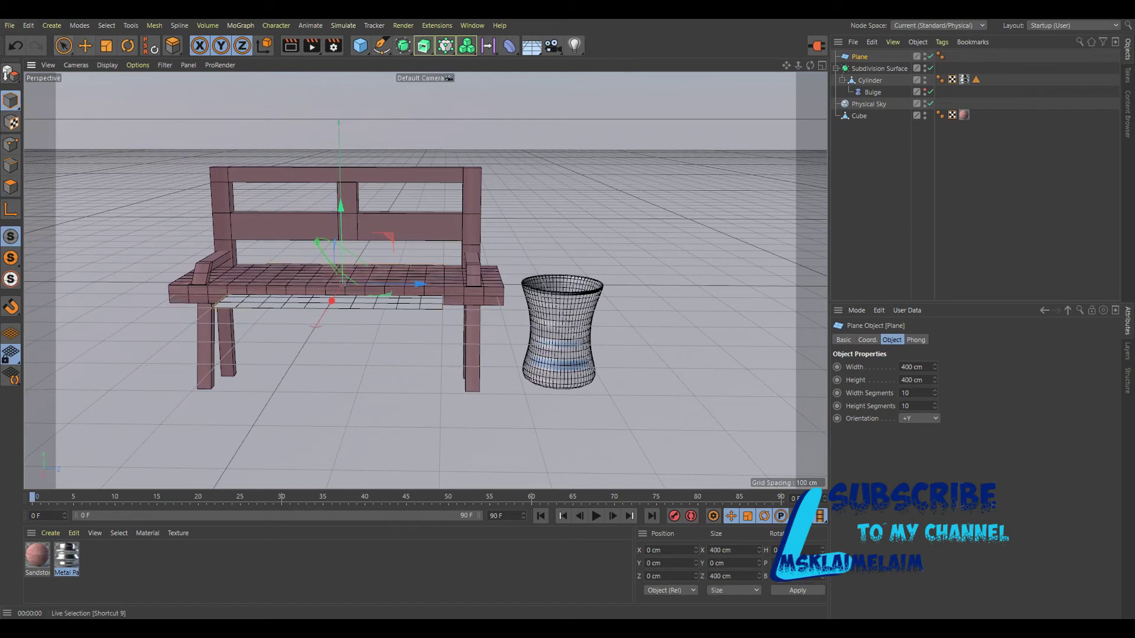
pyautogui.press('e')
# Step: Lower the plane beneath the bench and stretch it to about 1220 × 1950 cm
pyautogui.moveTo(340, 207); pyautogui.dragTo(343, 293)
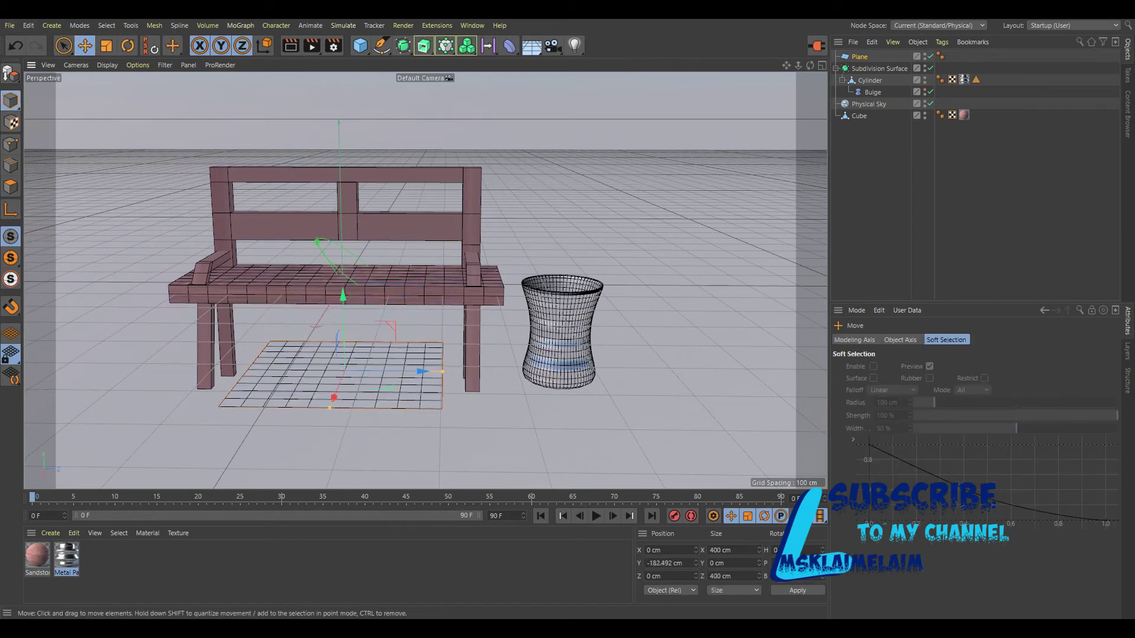
pyautogui.moveTo(442, 372); pyautogui.dragTo(520, 371)
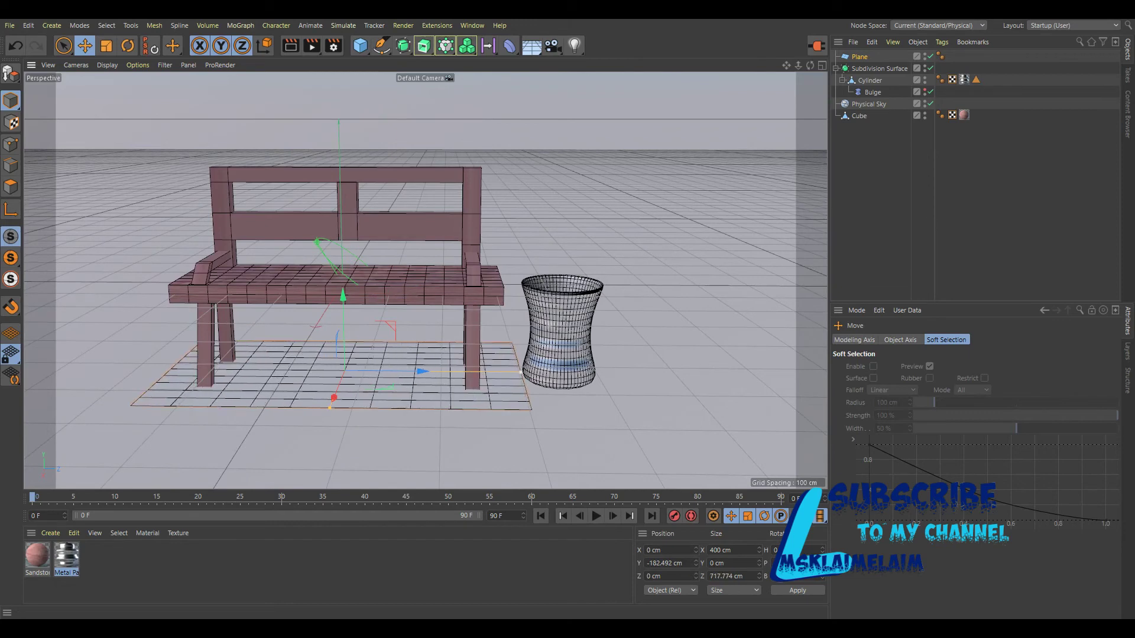
pyautogui.moveTo(520, 372); pyautogui.dragTo(823, 374)
pyautogui.moveTo(330, 408); pyautogui.dragTo(298, 486)
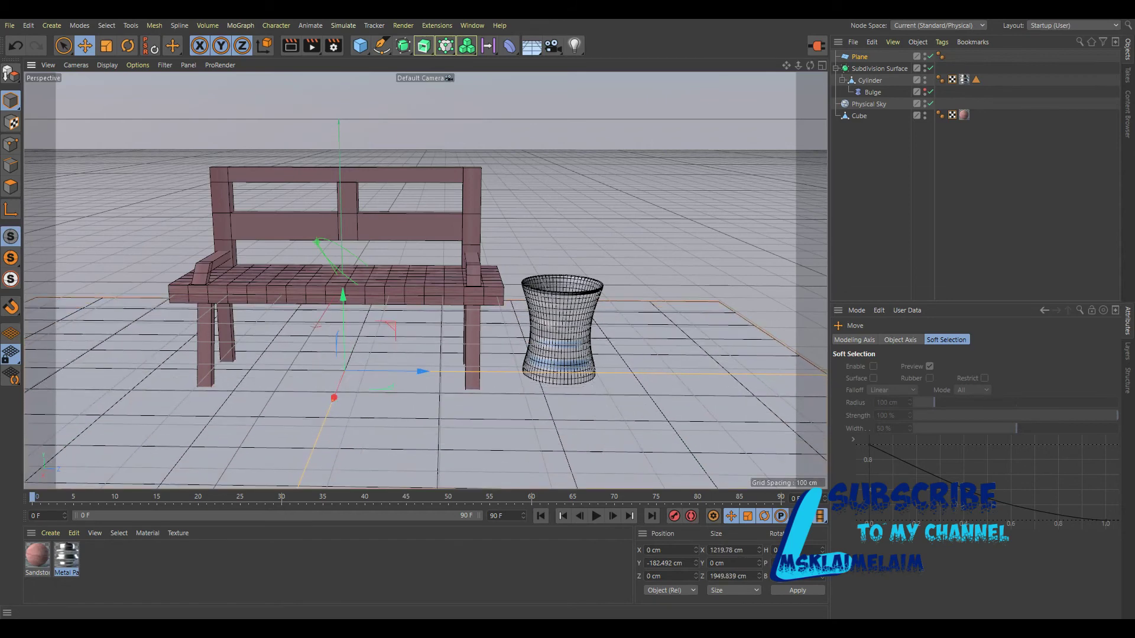
# Step: Set the plane's Width and Height Segments to 100 each
pyautogui.click(859, 56)
pyautogui.click(905, 393)
pyautogui.write('0')
pyautogui.press('Tab')
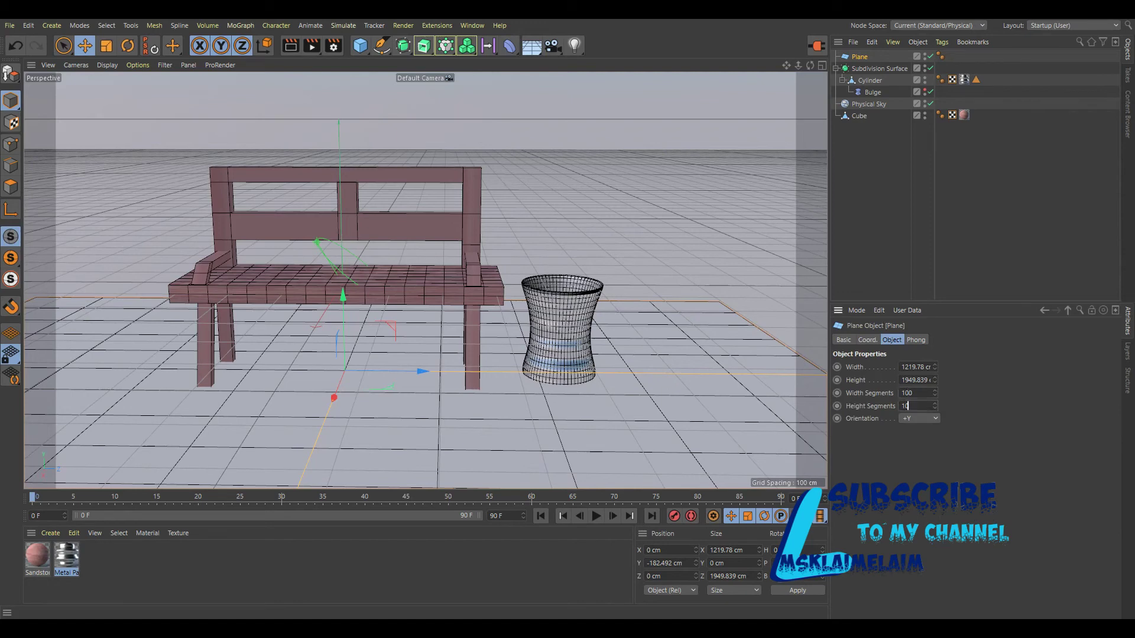
pyautogui.write('0')
pyautogui.press('Return')
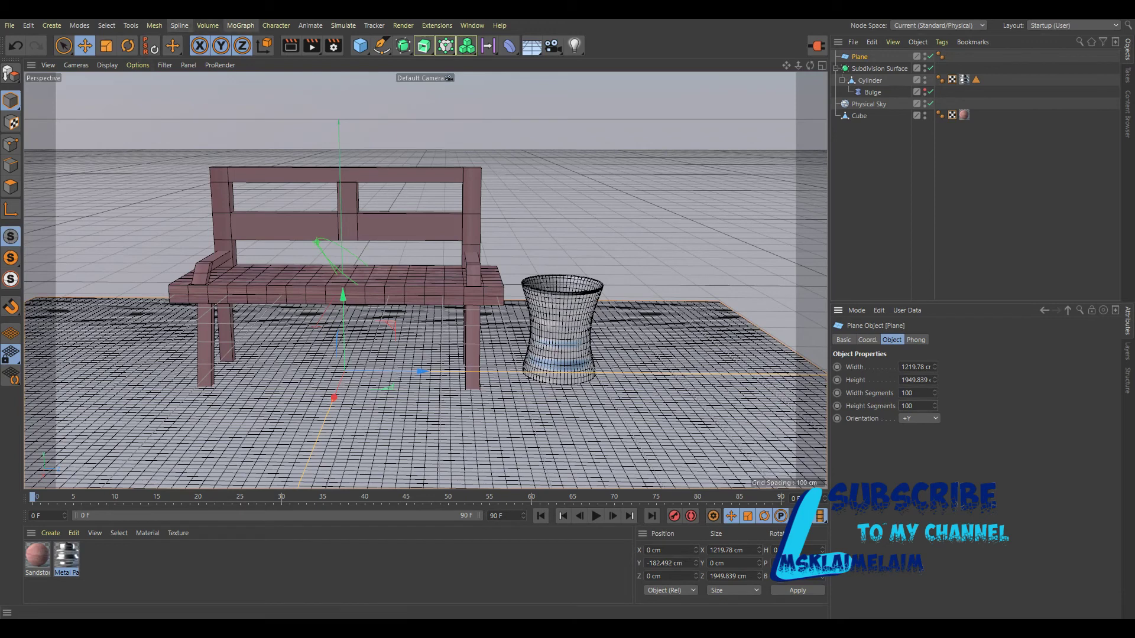
pyautogui.click(343, 26)
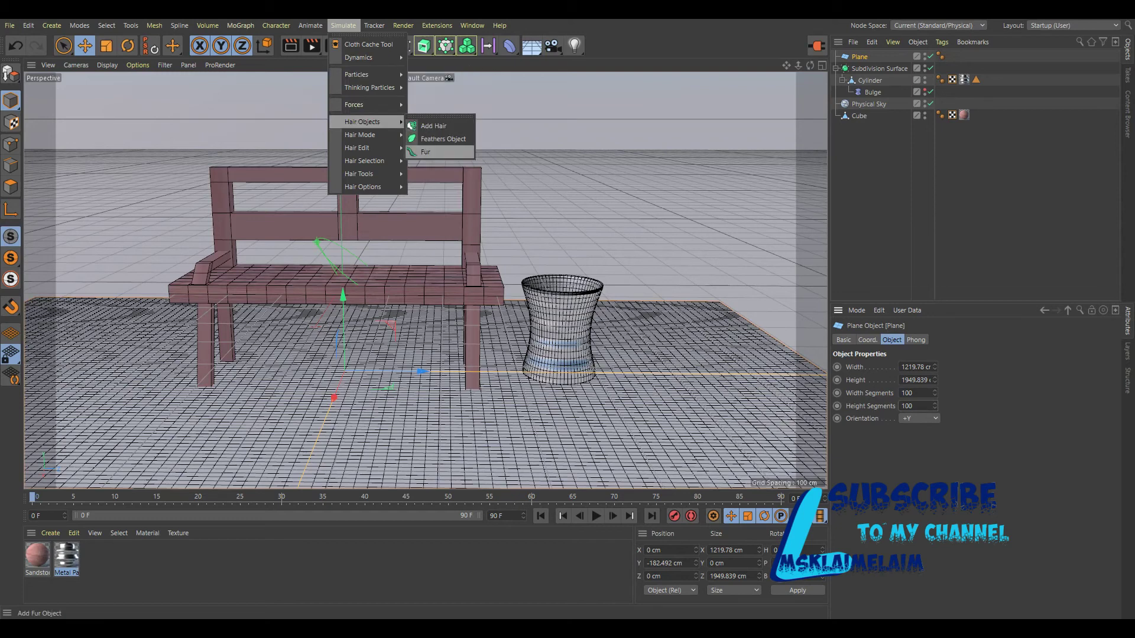
# Step: Grow fur on the ground plane with 38 cm length, 48 cm variation and 22° randomize
pyautogui.click(426, 152)
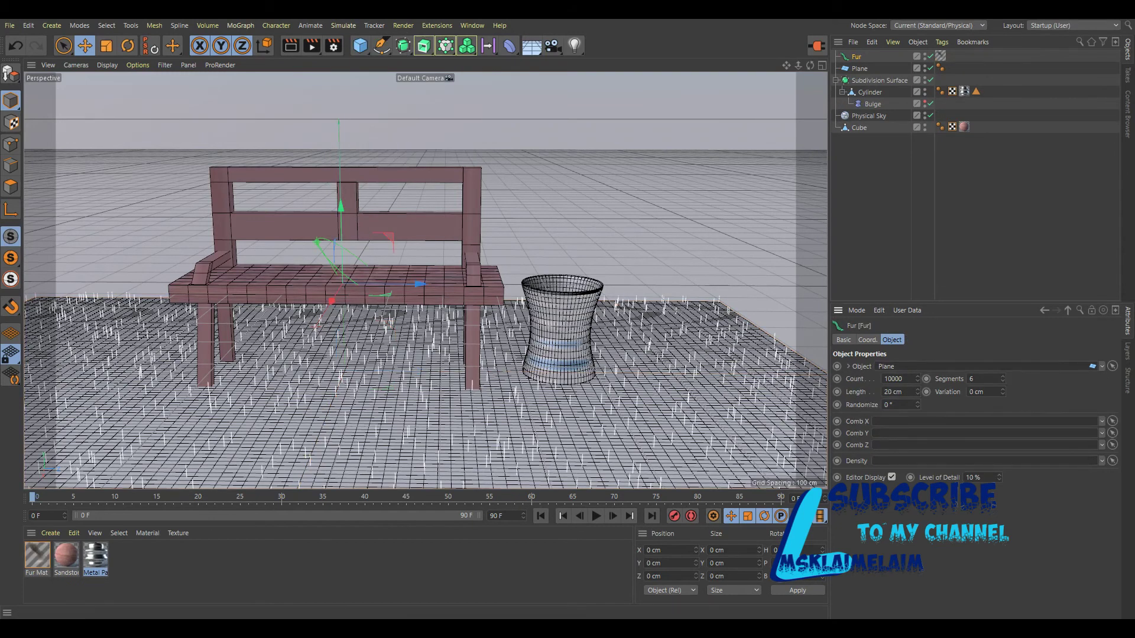
pyautogui.write('48')
pyautogui.press('Return')
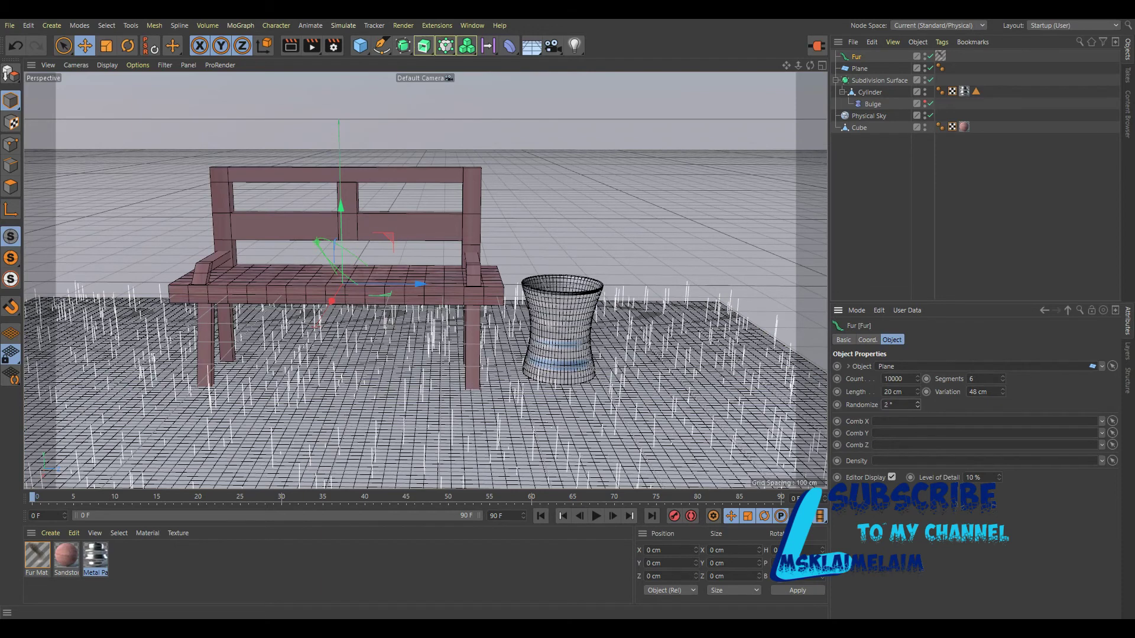
pyautogui.write('22')
pyautogui.press('Return')
pyautogui.write('38')
pyautogui.press('Return')
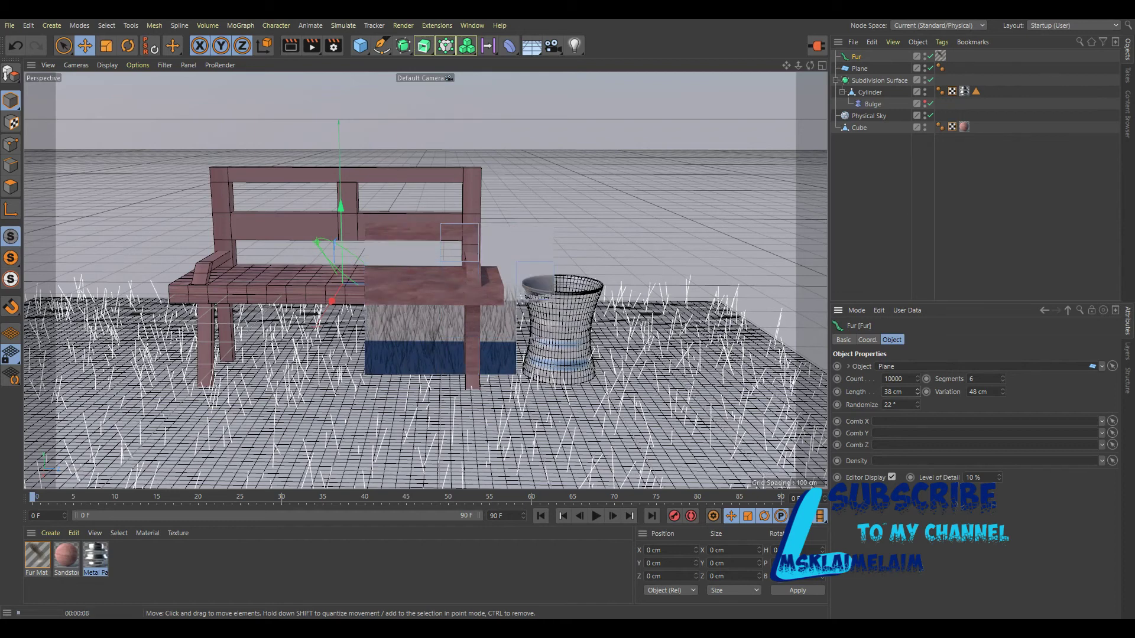
# Step: Turn both Fur Mat colour gradient knots green, with a brighter green tip
pyautogui.click(37, 556)
pyautogui.doubleClick(36, 555)
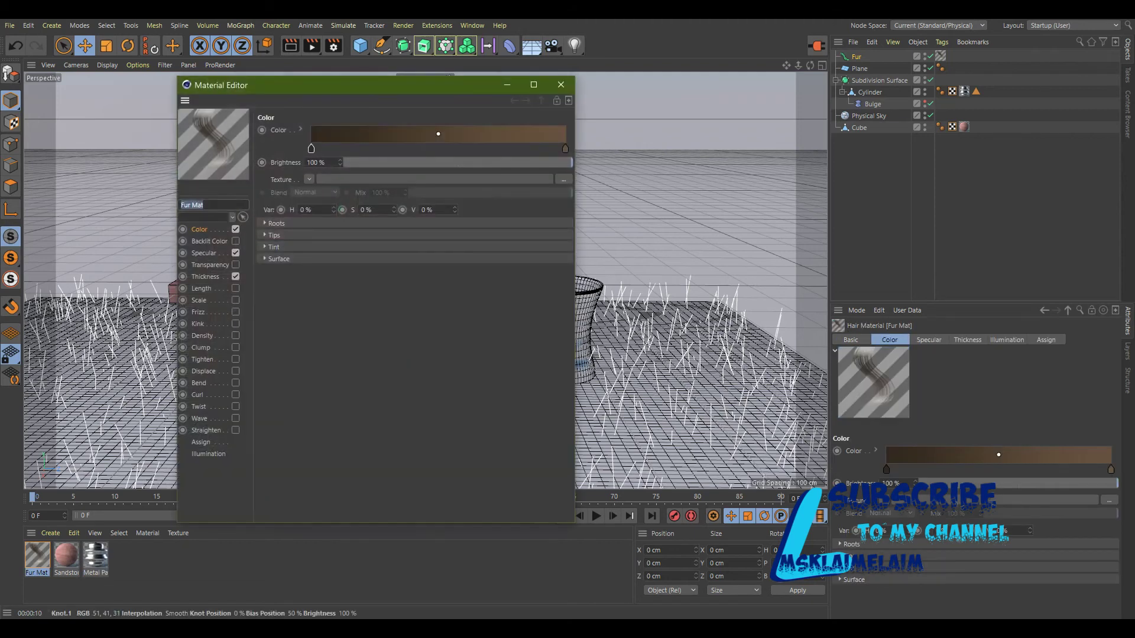
pyautogui.doubleClick(311, 147)
pyautogui.moveTo(255, 163); pyautogui.dragTo(371, 177)
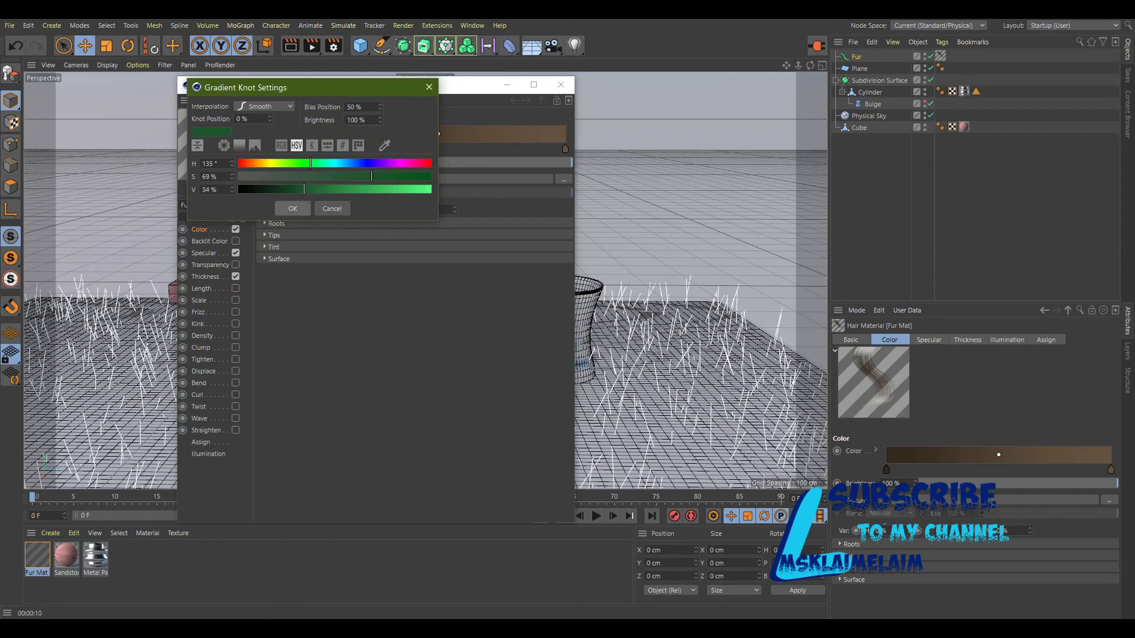
pyautogui.click(292, 208)
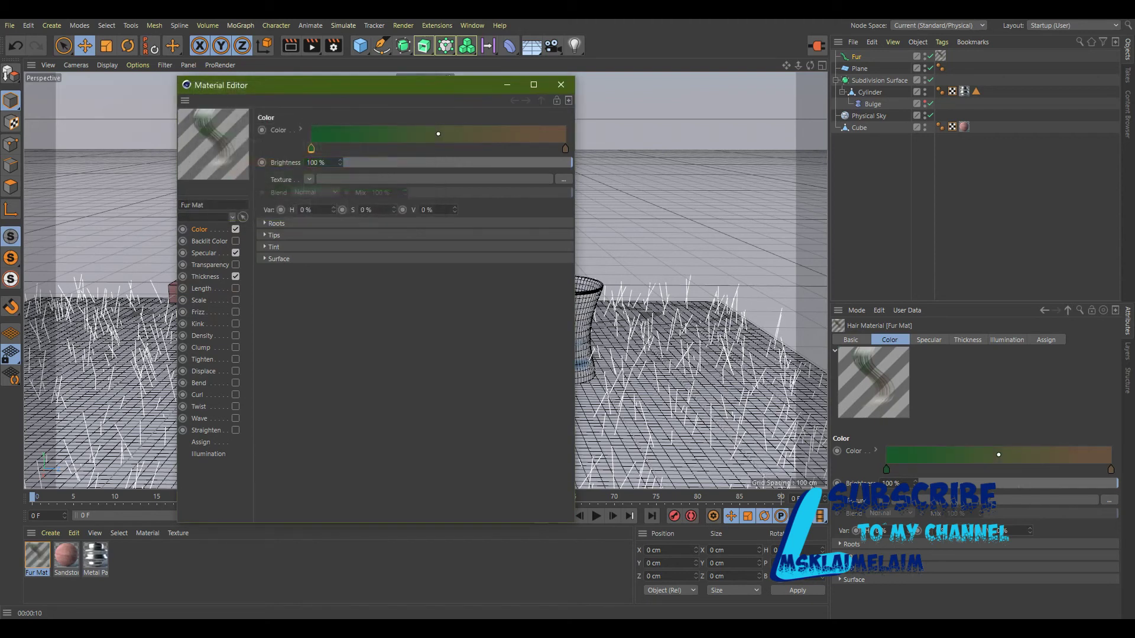
pyautogui.doubleClick(565, 148)
pyautogui.moveTo(506, 160)
pyautogui.mouseDown()
pyautogui.moveTo(568, 160)
pyautogui.moveTo(670, 187)
pyautogui.mouseUp()
pyautogui.moveTo(563, 173); pyautogui.dragTo(672, 173)
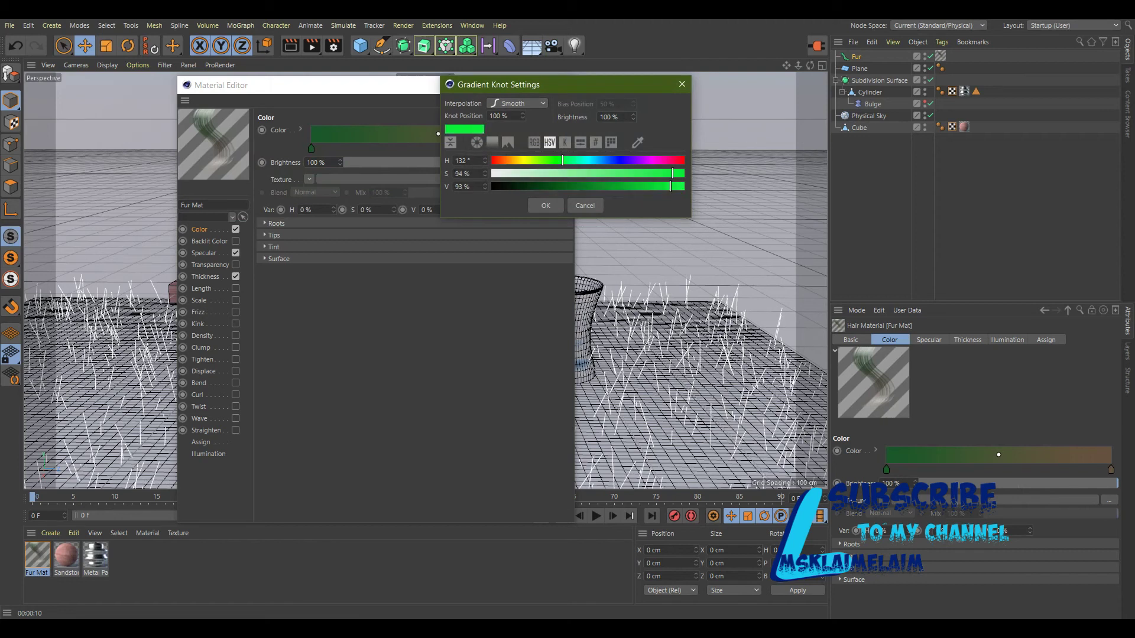
pyautogui.press('Return')
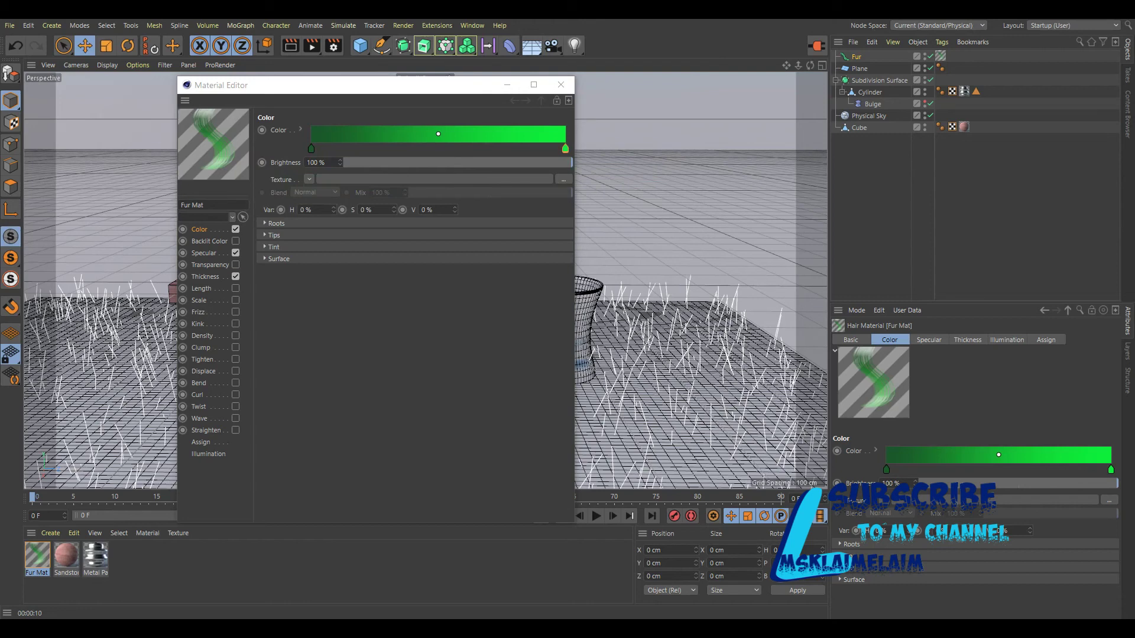
# Step: Enable Frizz and Kink on the fur material and close the Material Editor
pyautogui.click(235, 311)
pyautogui.click(235, 324)
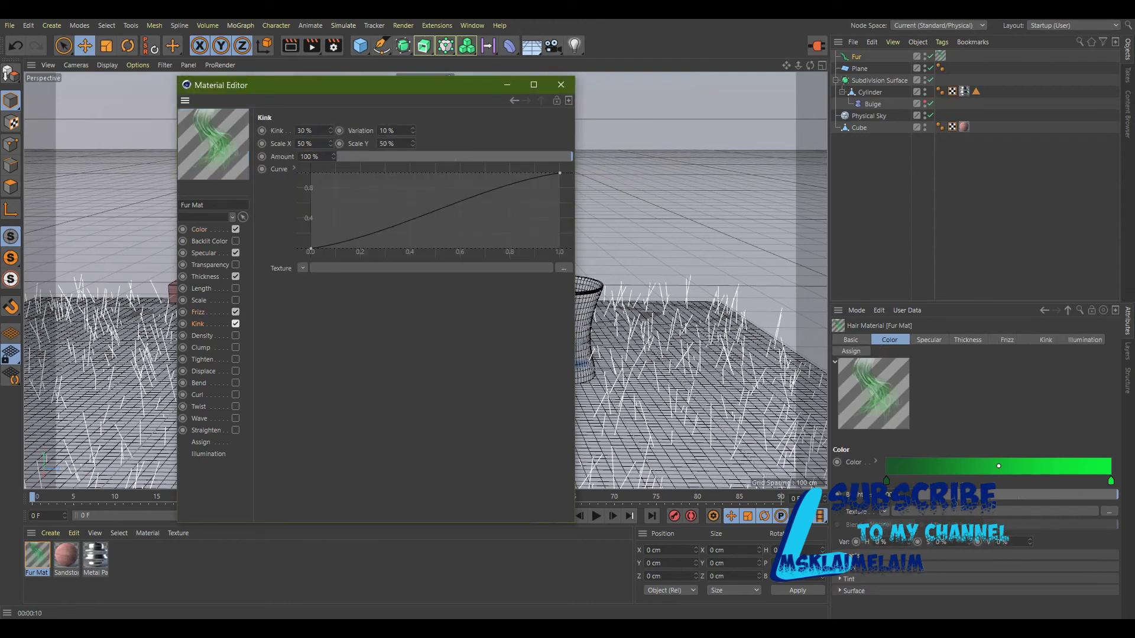
pyautogui.click(561, 85)
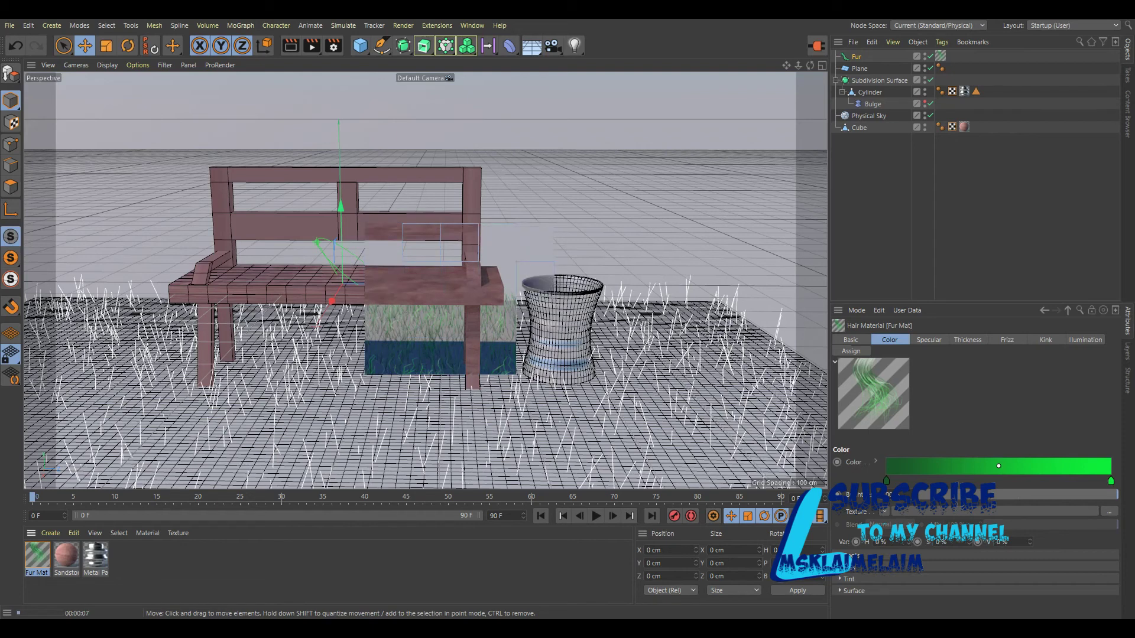
pyautogui.click(50, 534)
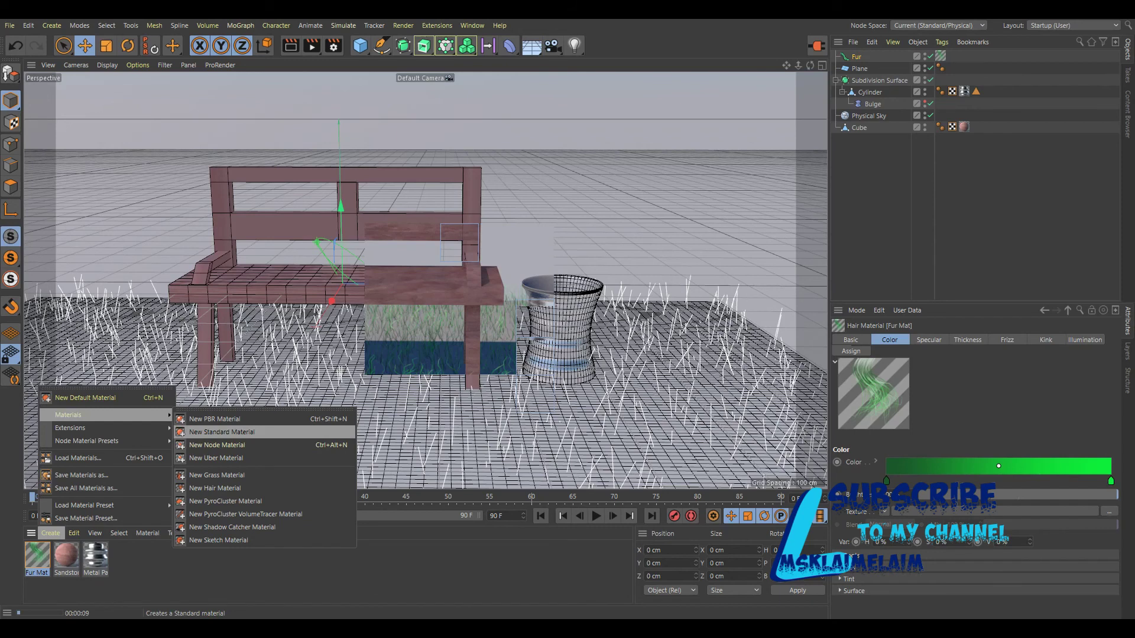
# Step: Apply a new green standard material to the Plane and delete the Physical Sky object
pyautogui.click(221, 432)
pyautogui.doubleClick(37, 555)
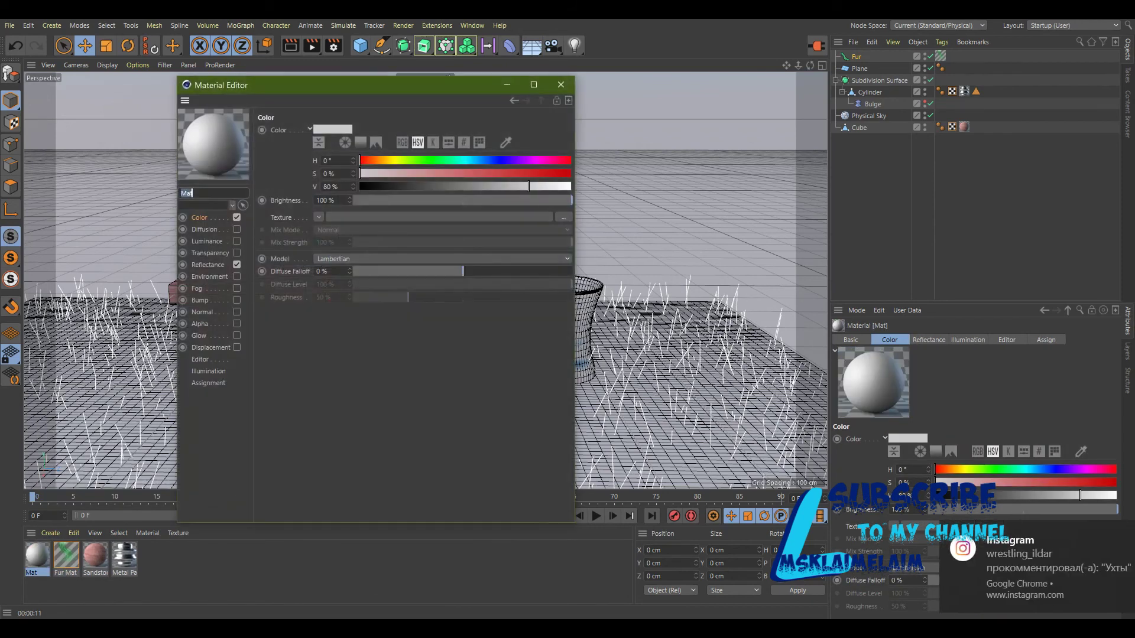
pyautogui.click(446, 160)
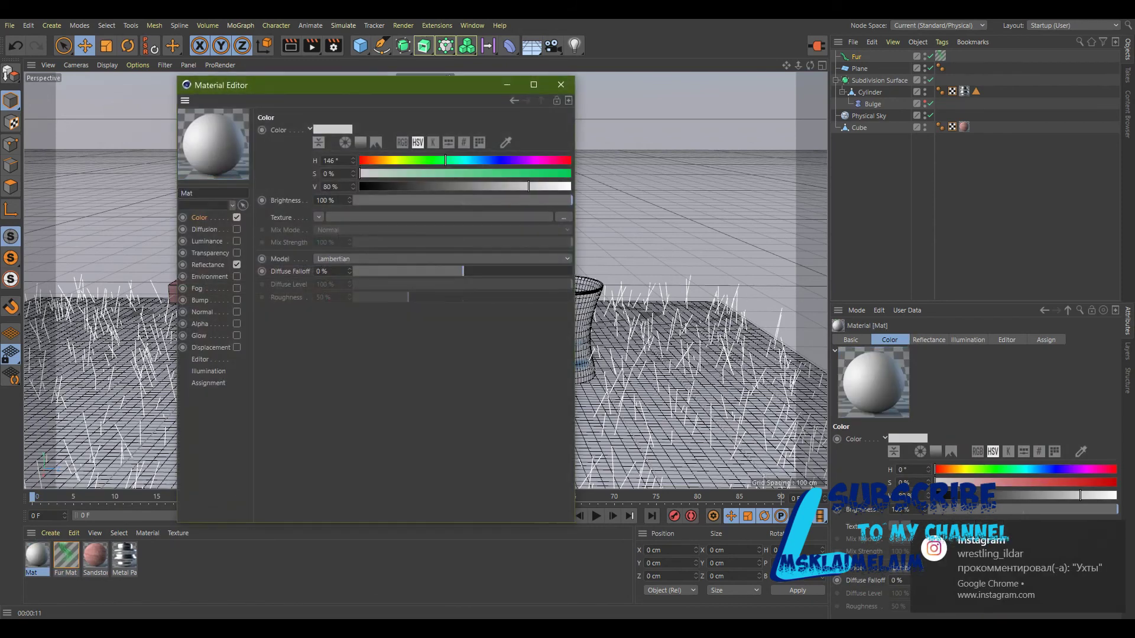
pyautogui.click(560, 173)
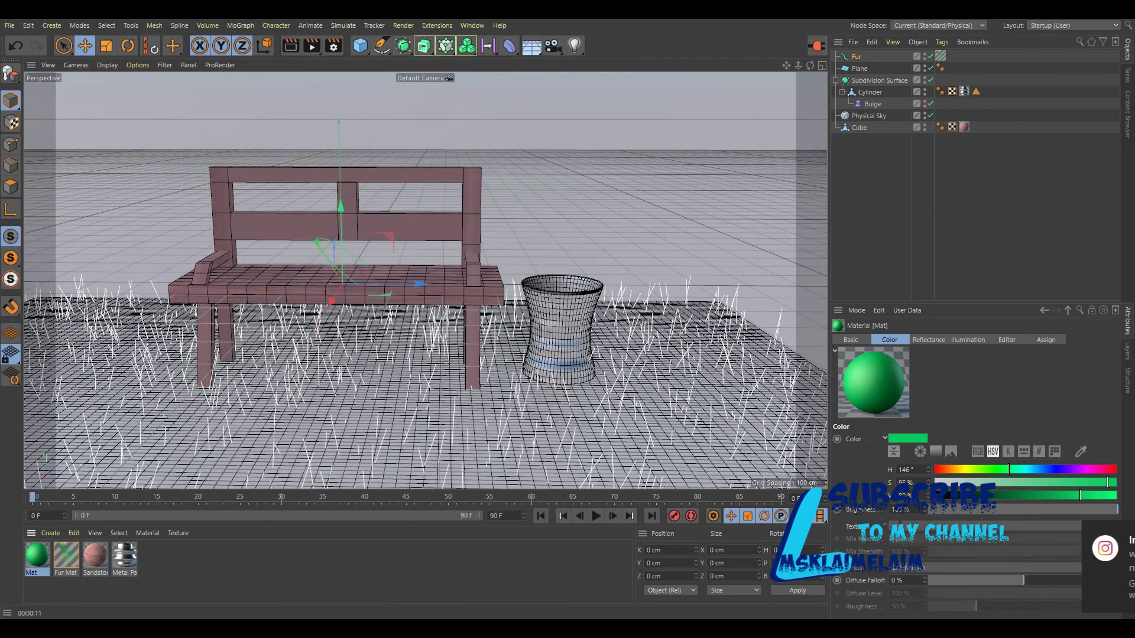
pyautogui.moveTo(37, 555); pyautogui.dragTo(414, 425)
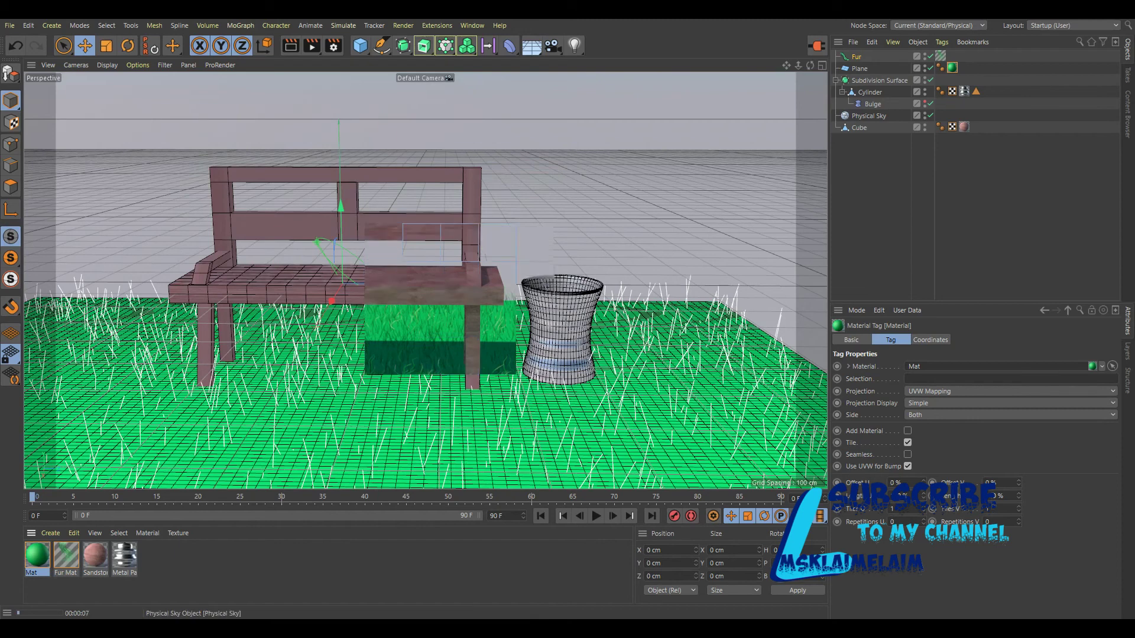
pyautogui.click(868, 115)
pyautogui.press('Delete')
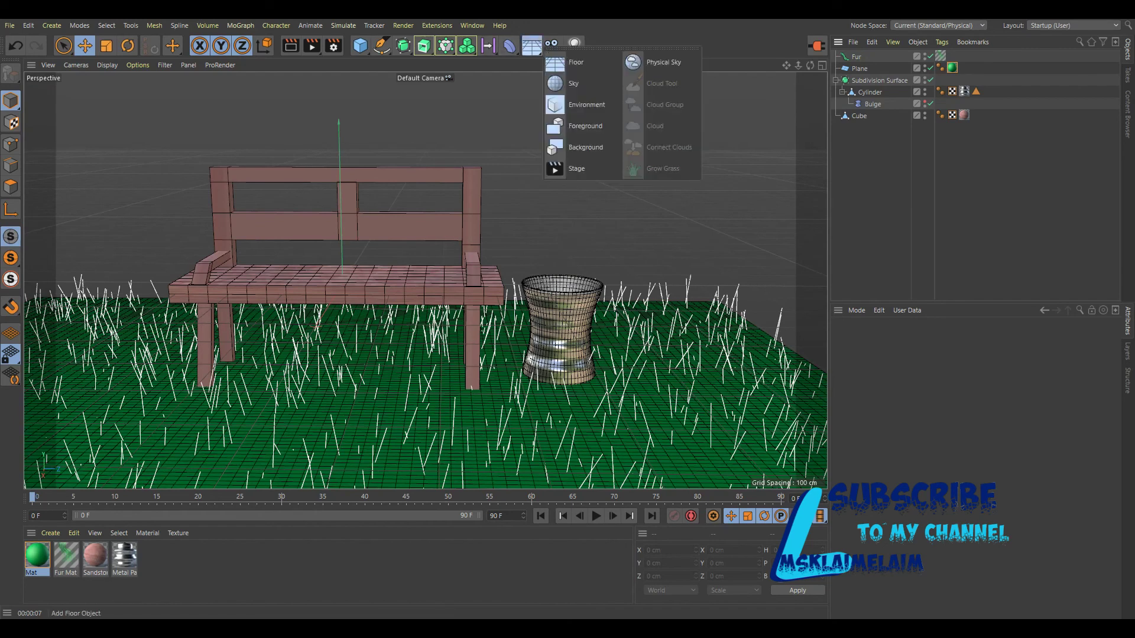
# Step: Add a Sky object from the Floor flyout and render the active view
pyautogui.click(531, 46)
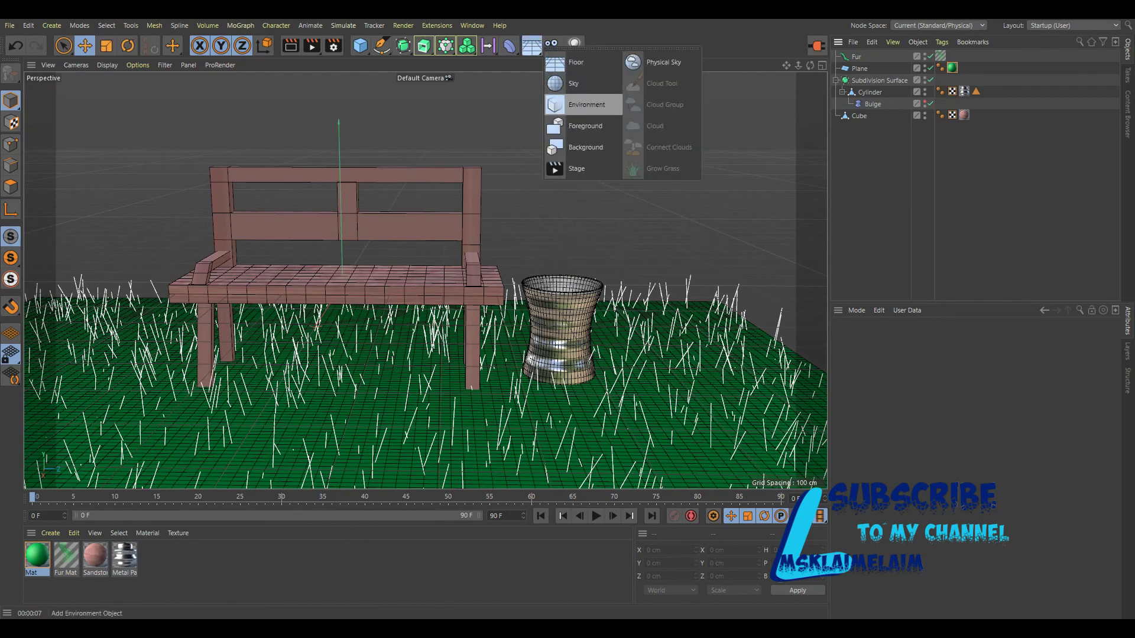
pyautogui.click(570, 83)
pyautogui.click(290, 45)
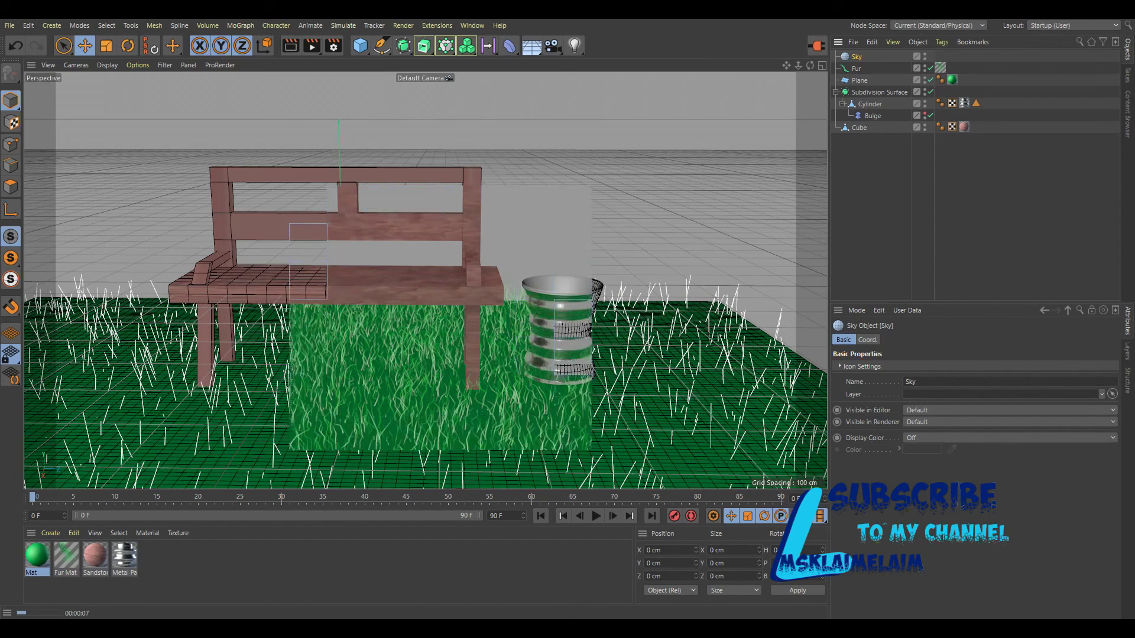
# Step: Give the bench the Walnut - 120x120 preset wood material and render a preview
pyautogui.hotkey('shift', 'F8')
pyautogui.scroll(-3, 886, 118)
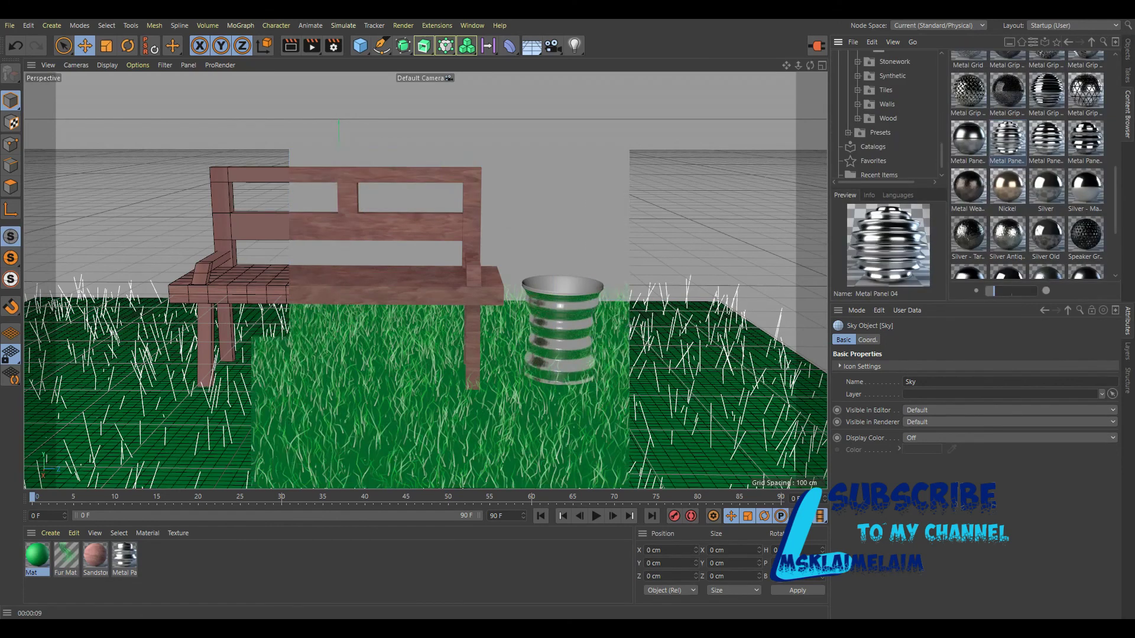
pyautogui.click(888, 118)
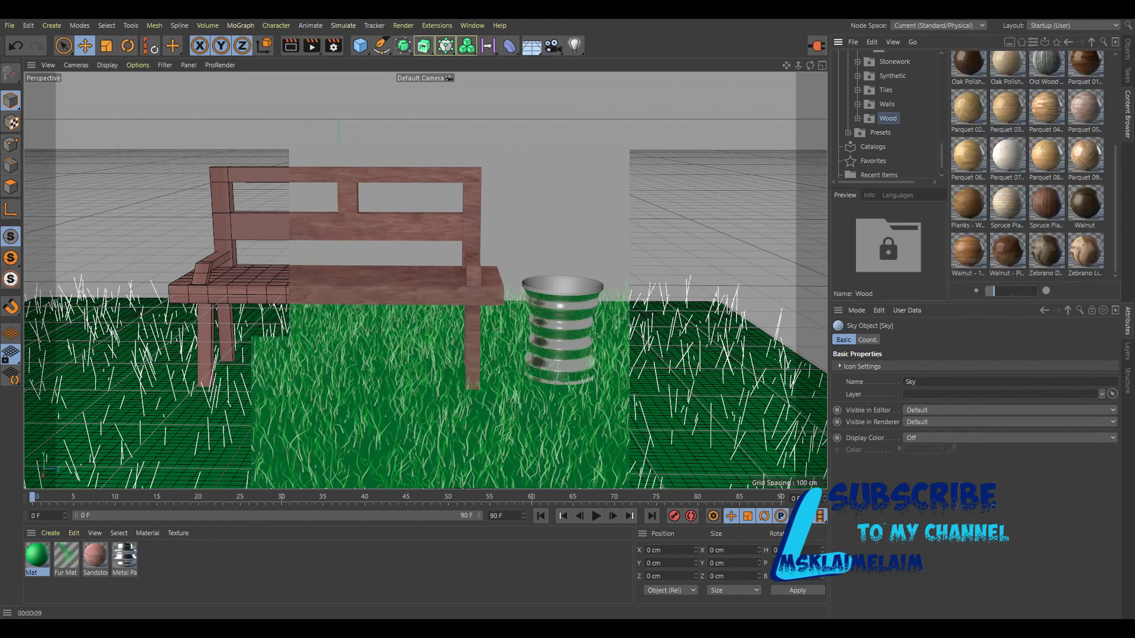
pyautogui.click(1046, 110)
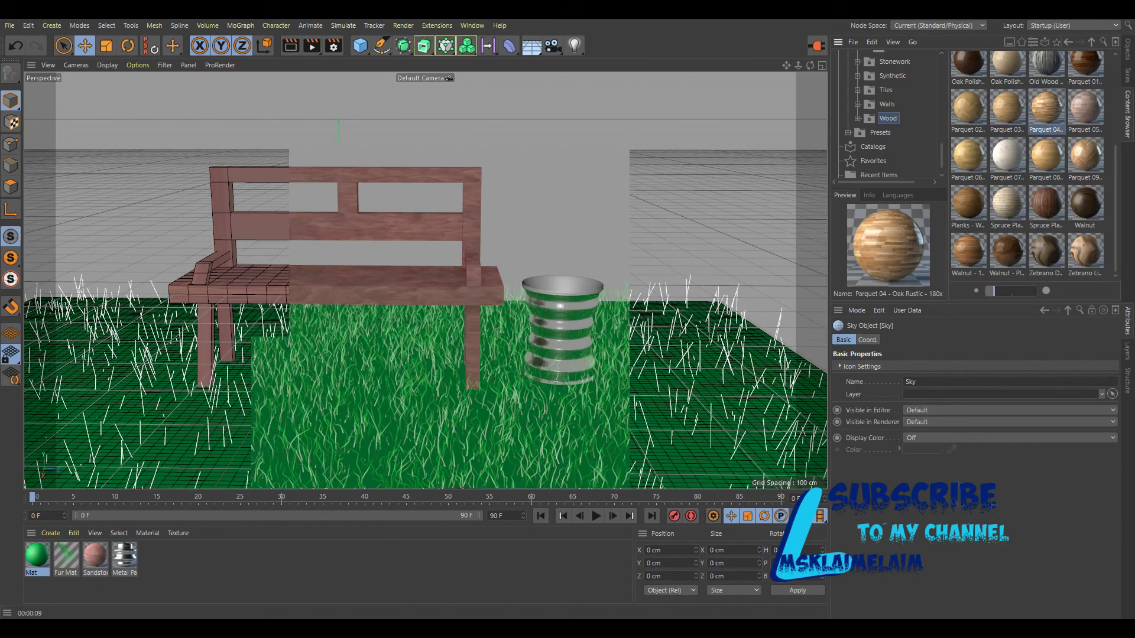
pyautogui.click(968, 251)
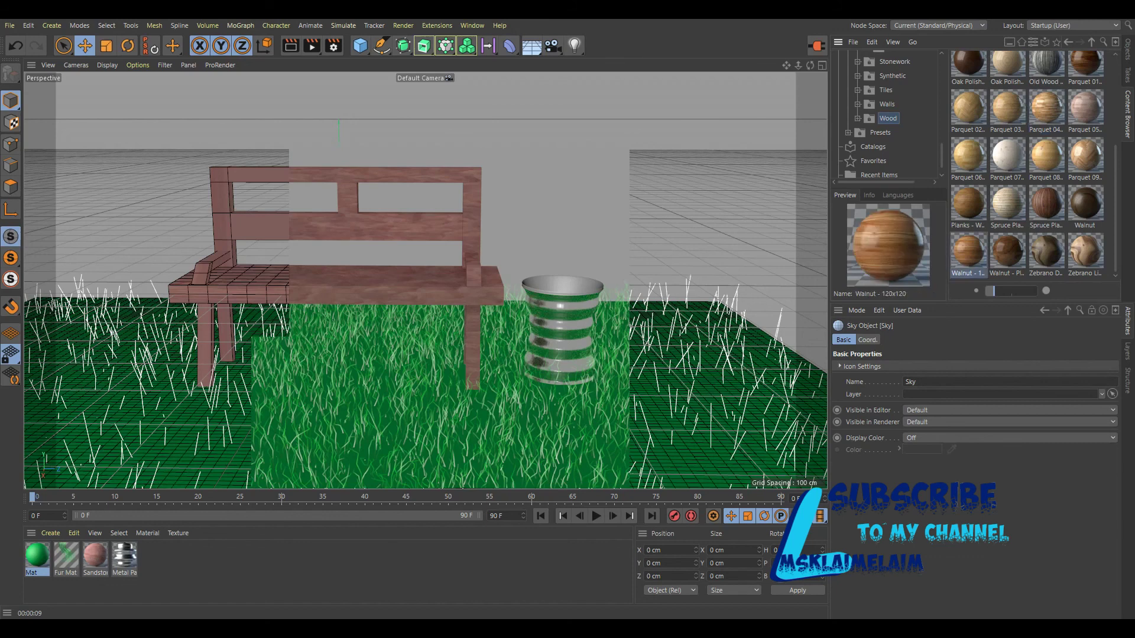
pyautogui.hotkey('shift', 'F1')
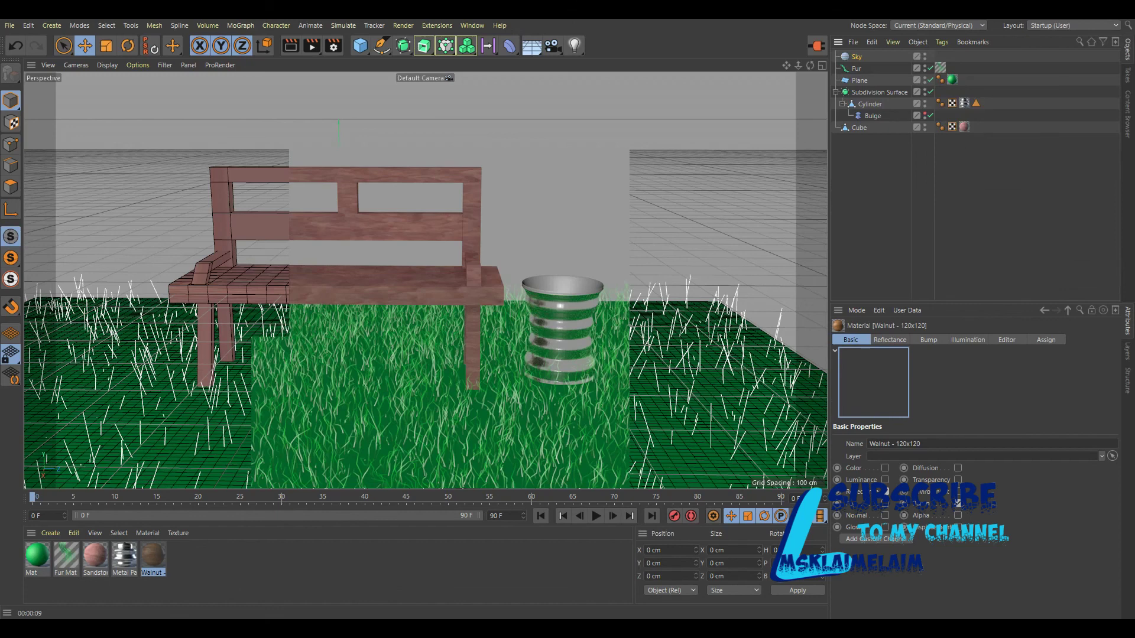
pyautogui.hotkey('alt', 'r')
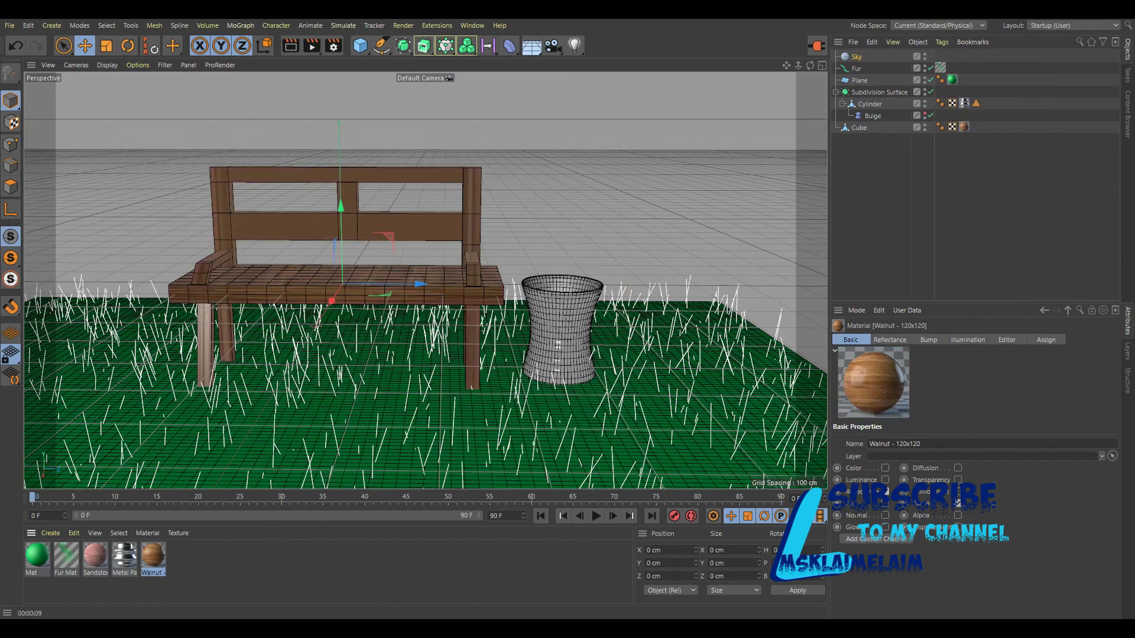
pyautogui.hotkey('alt', 'r')
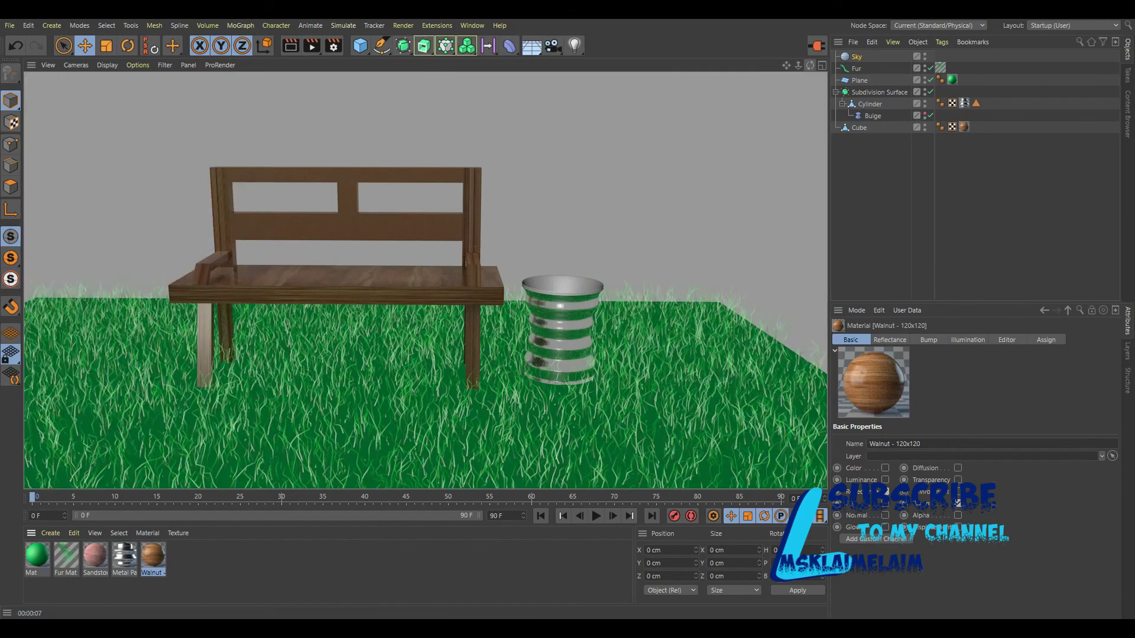
pyautogui.keyDown('alt'); pyautogui.moveTo(378, 277); pyautogui.dragTo(425, 281); pyautogui.keyUp('alt')
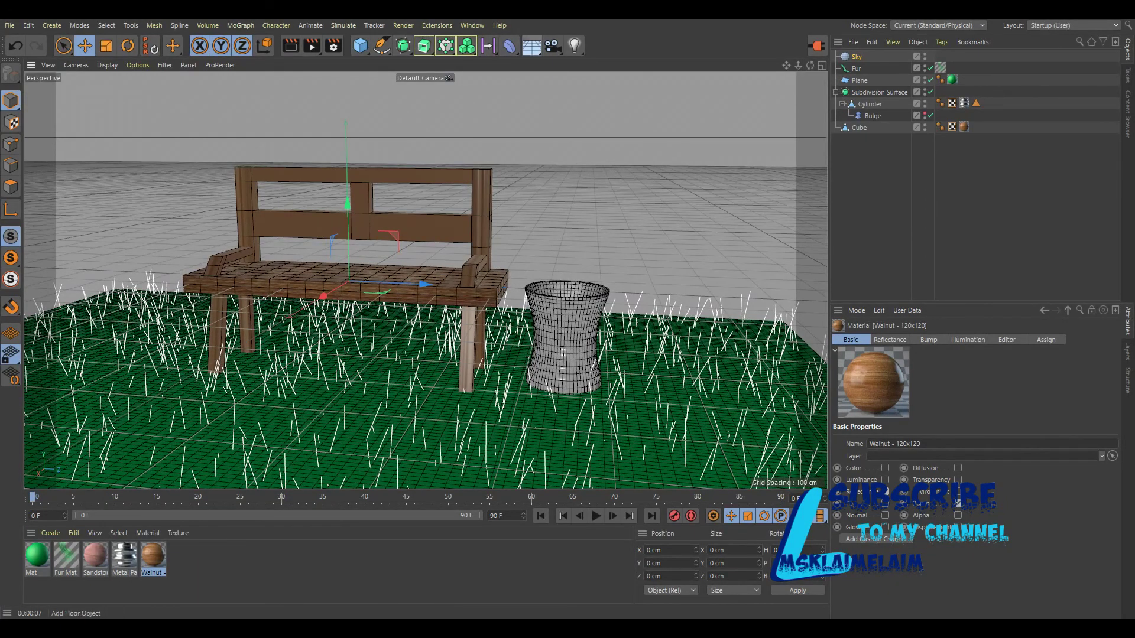
# Step: Add a Background object with a stormy sky, reframe the camera, and render the view
pyautogui.click(531, 45)
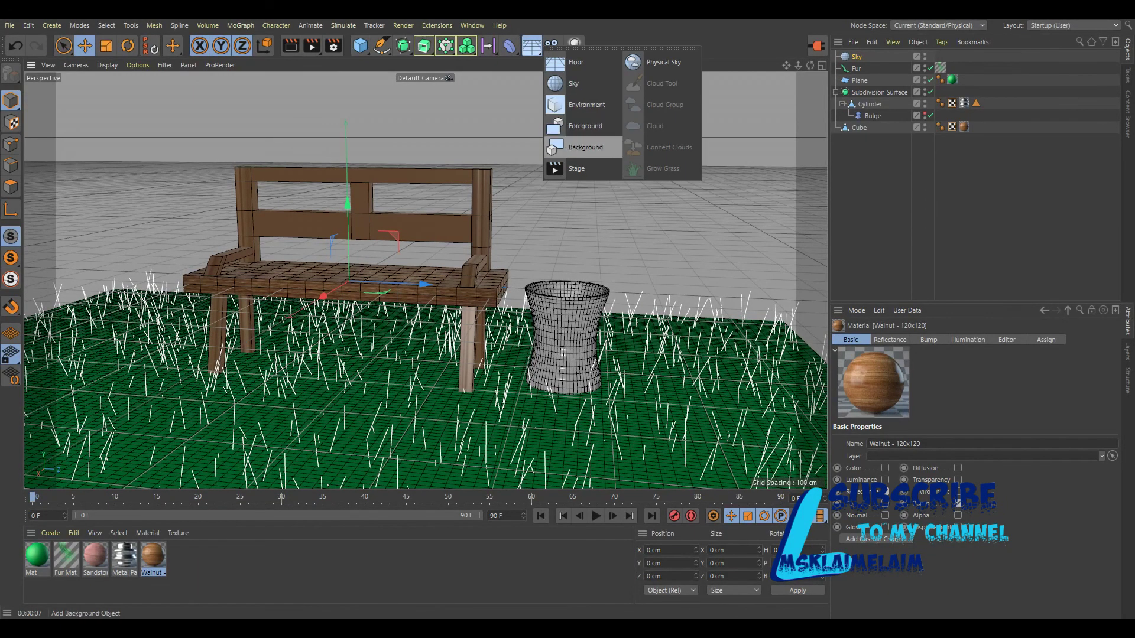
pyautogui.click(585, 147)
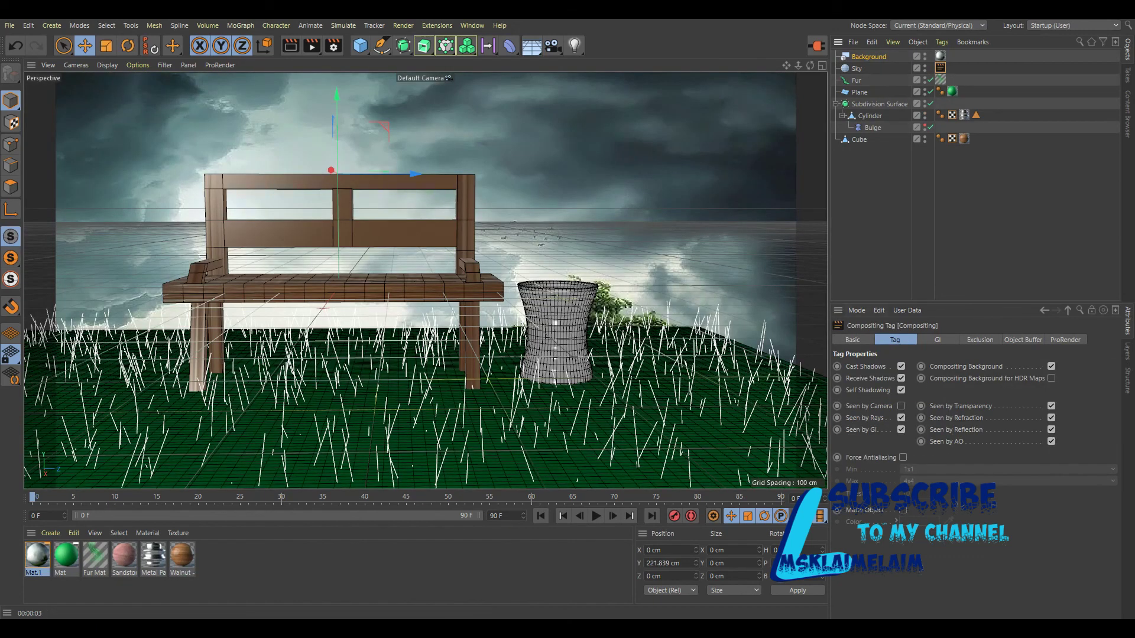
pyautogui.click(869, 57)
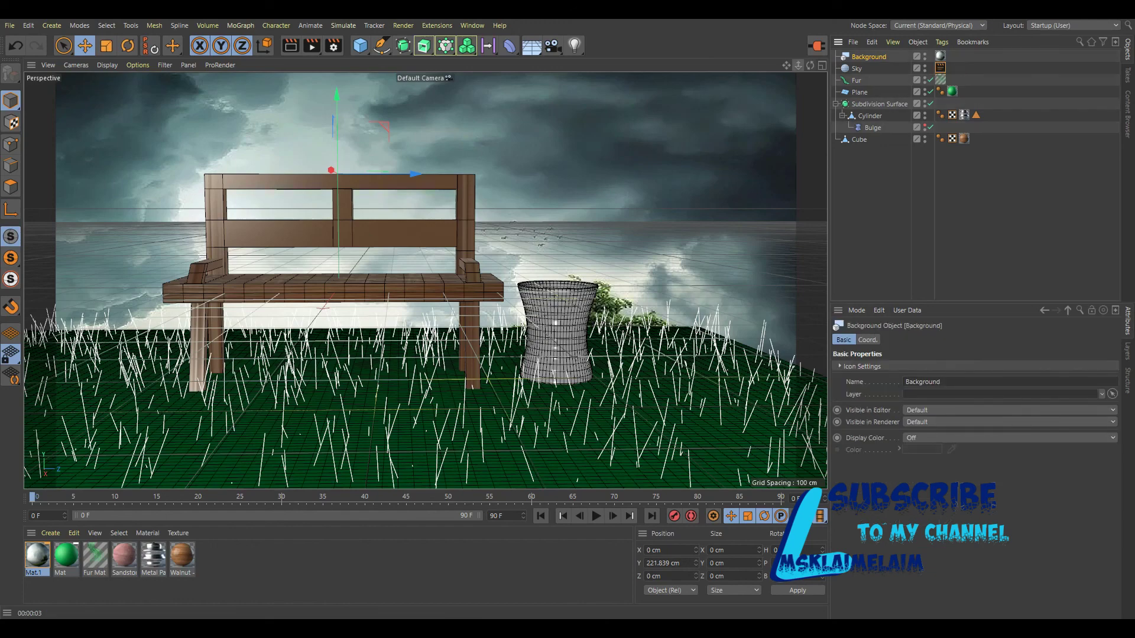
pyautogui.moveTo(809, 65); pyautogui.dragTo(792, 66)
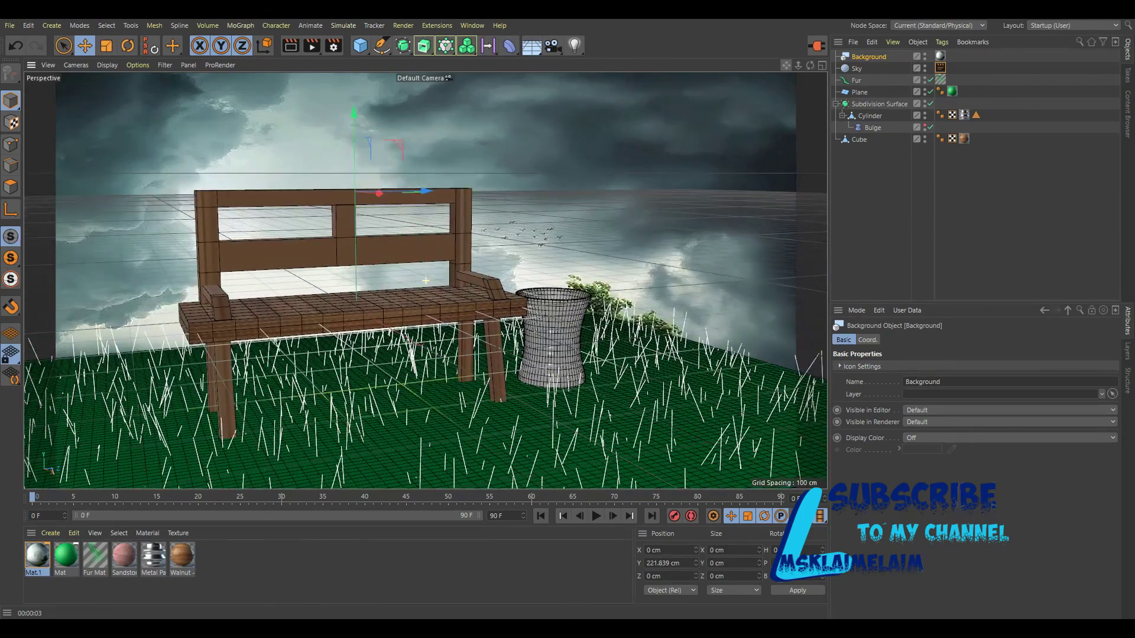
pyautogui.moveTo(785, 65); pyautogui.dragTo(804, 77)
pyautogui.hotkey('ctrl', 'r')
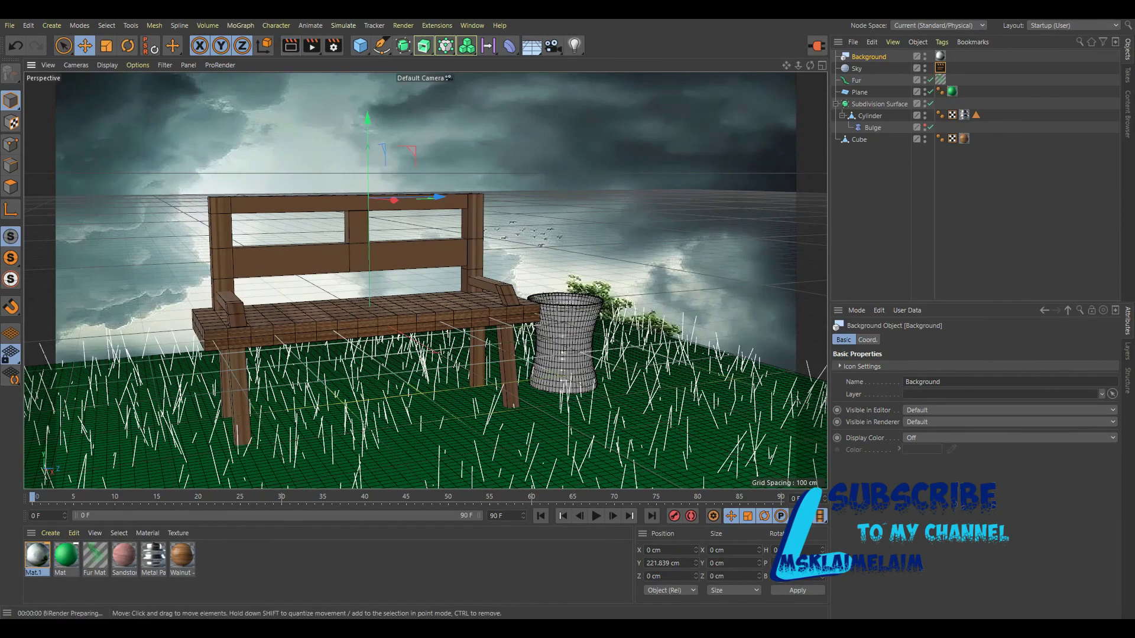